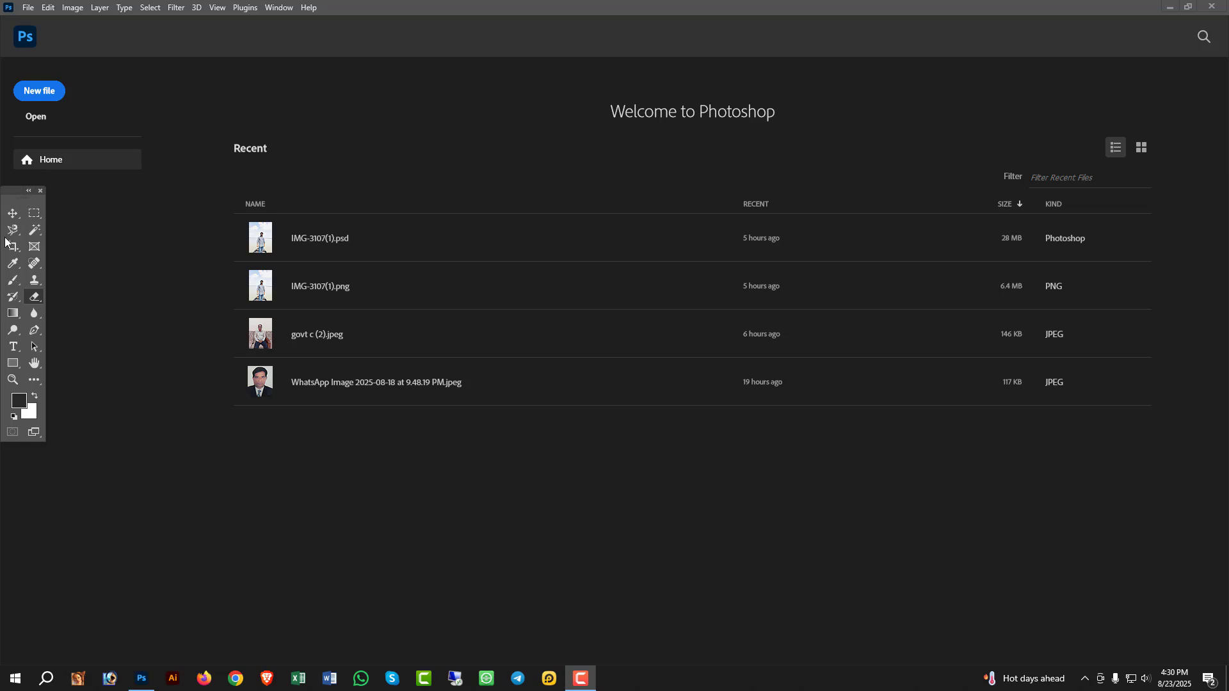
- Create a new A4 document, 210 × 297 mm at 300 pixels/inch, in RGB color with a white background
click(43, 98)
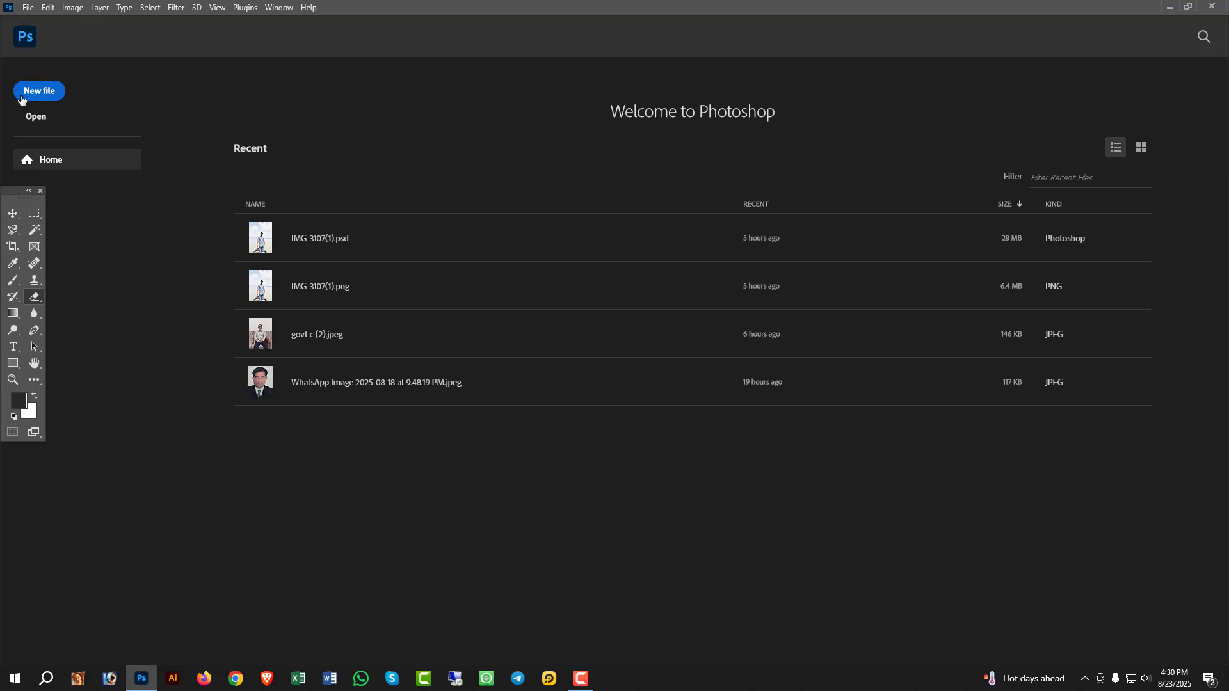
click(54, 90)
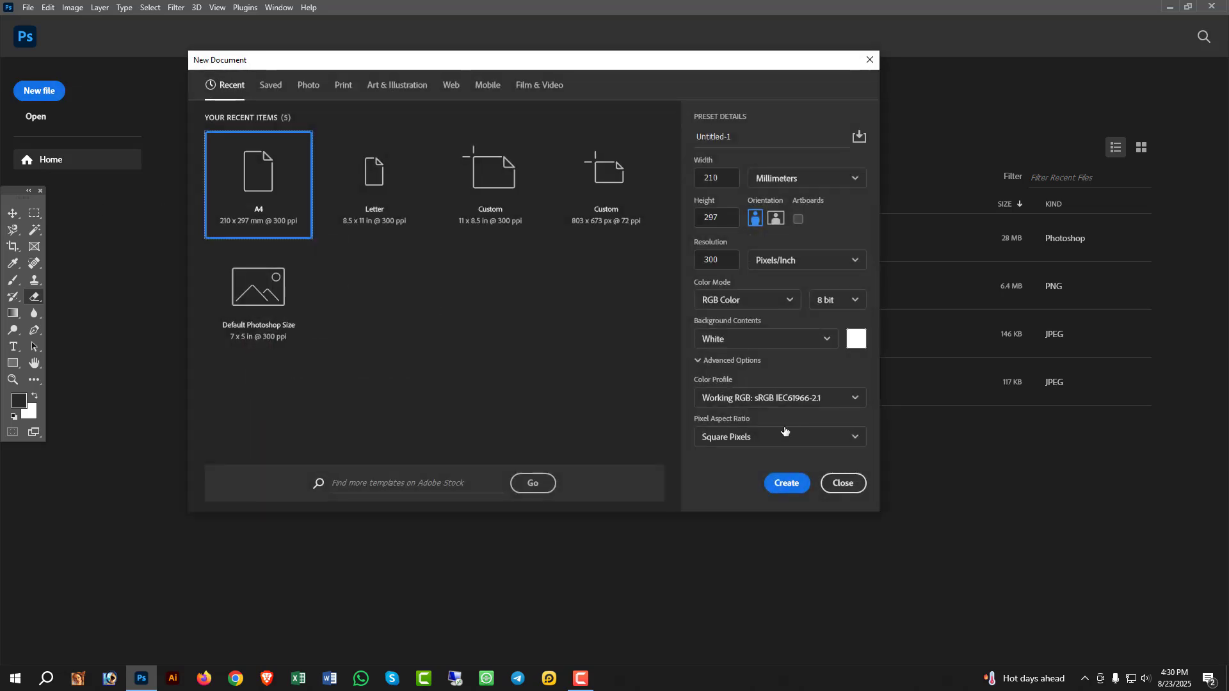
click(786, 484)
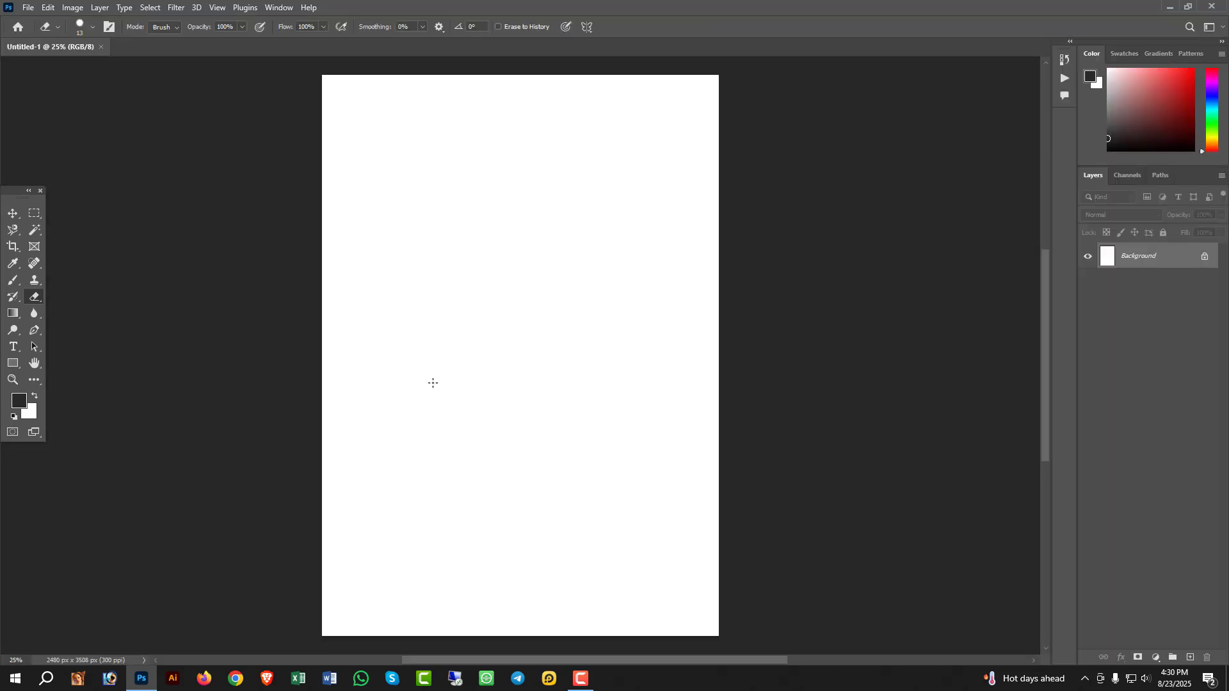
click(13, 230)
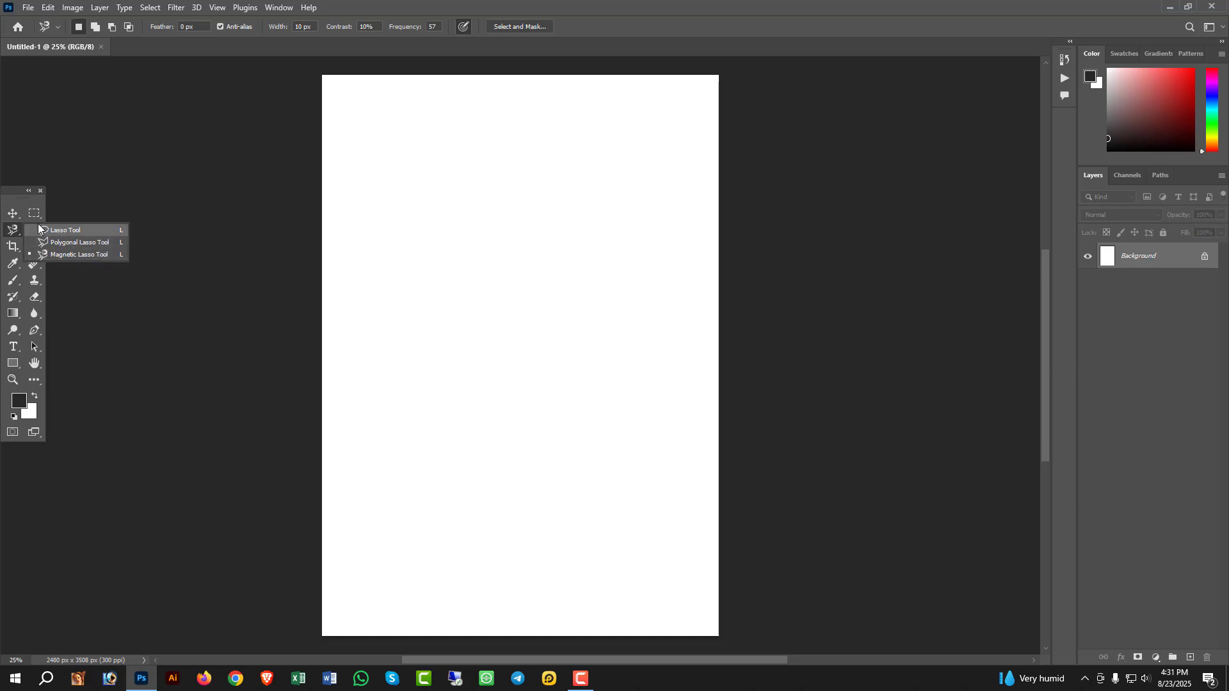
click(12, 216)
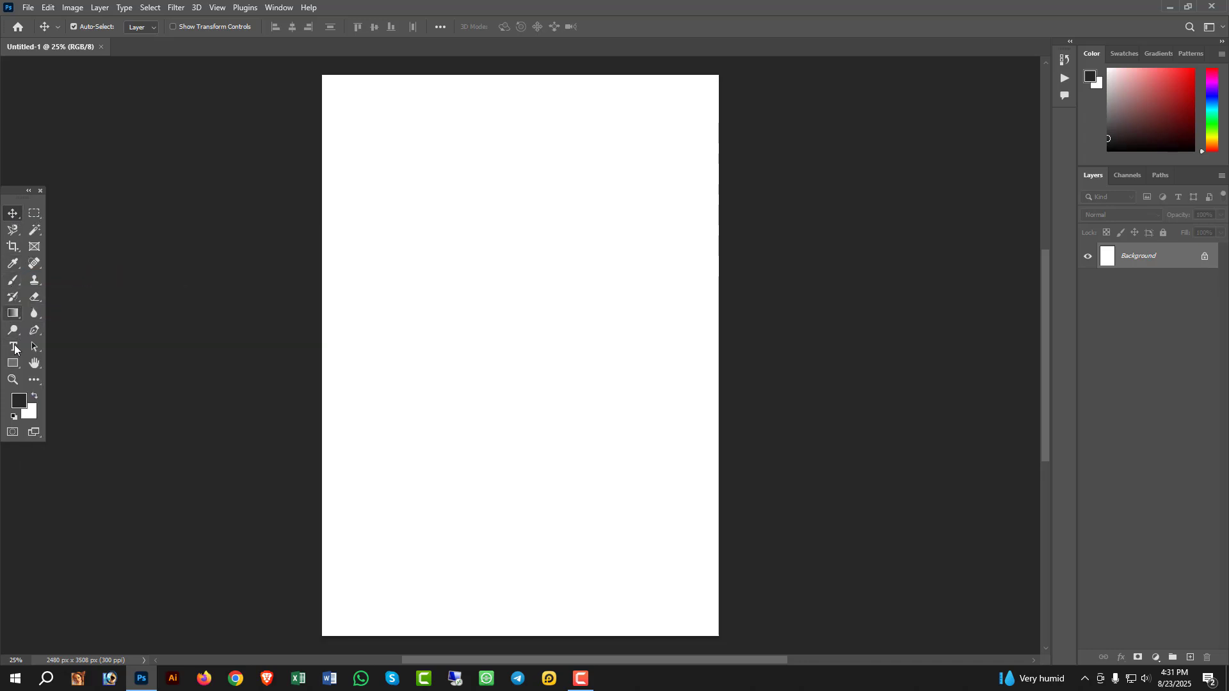
- Draw a filled rectangle about 1528 × 1720 px on the upper part of the page with the Rectangle tool
click(13, 368)
click(68, 364)
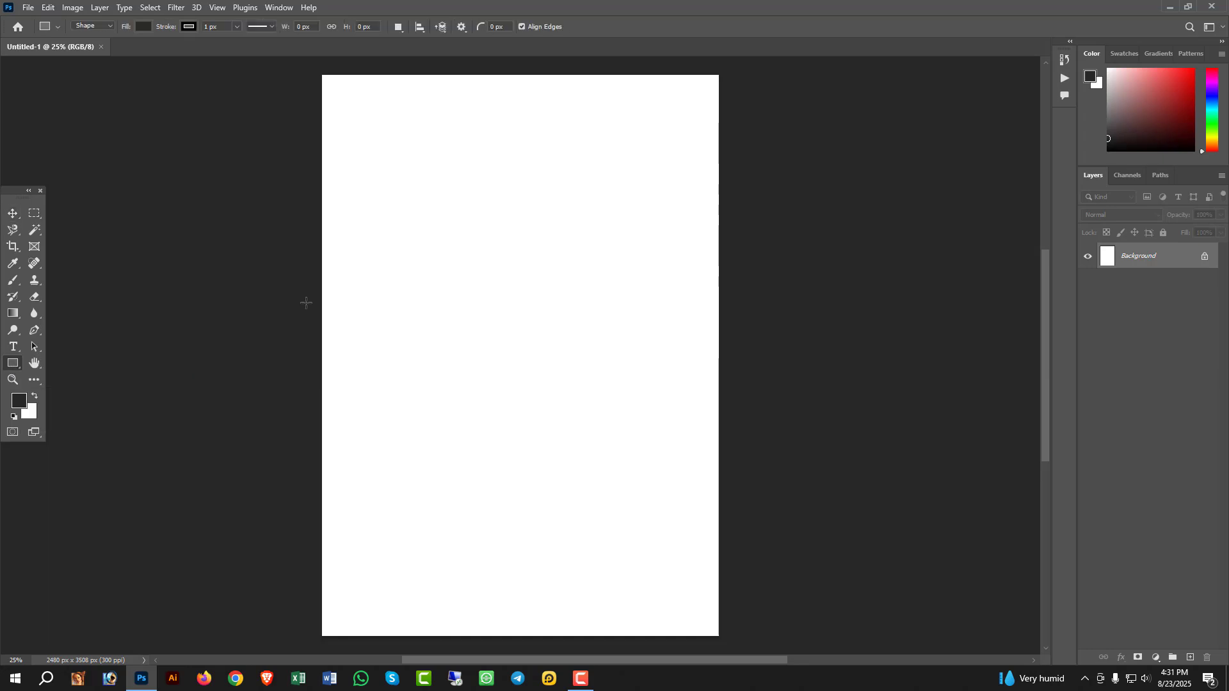
drag(359, 156, 603, 431)
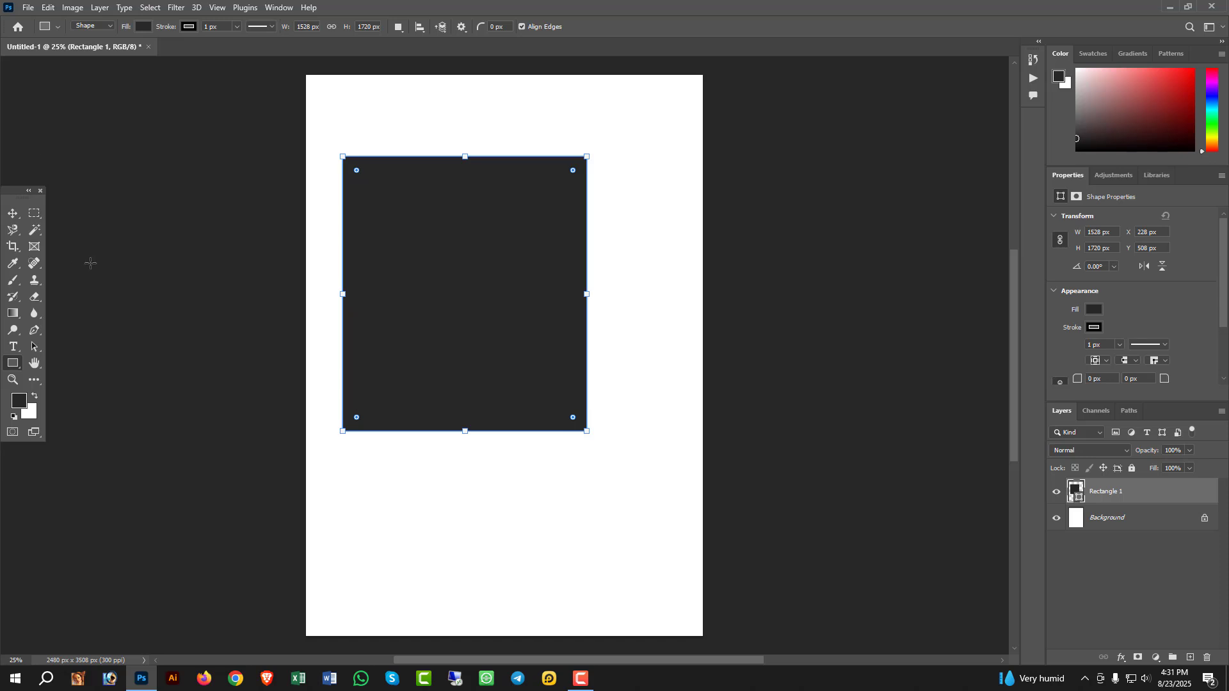
- Move the rectangle sideways toward the page's right edge and delete it
click(13, 213)
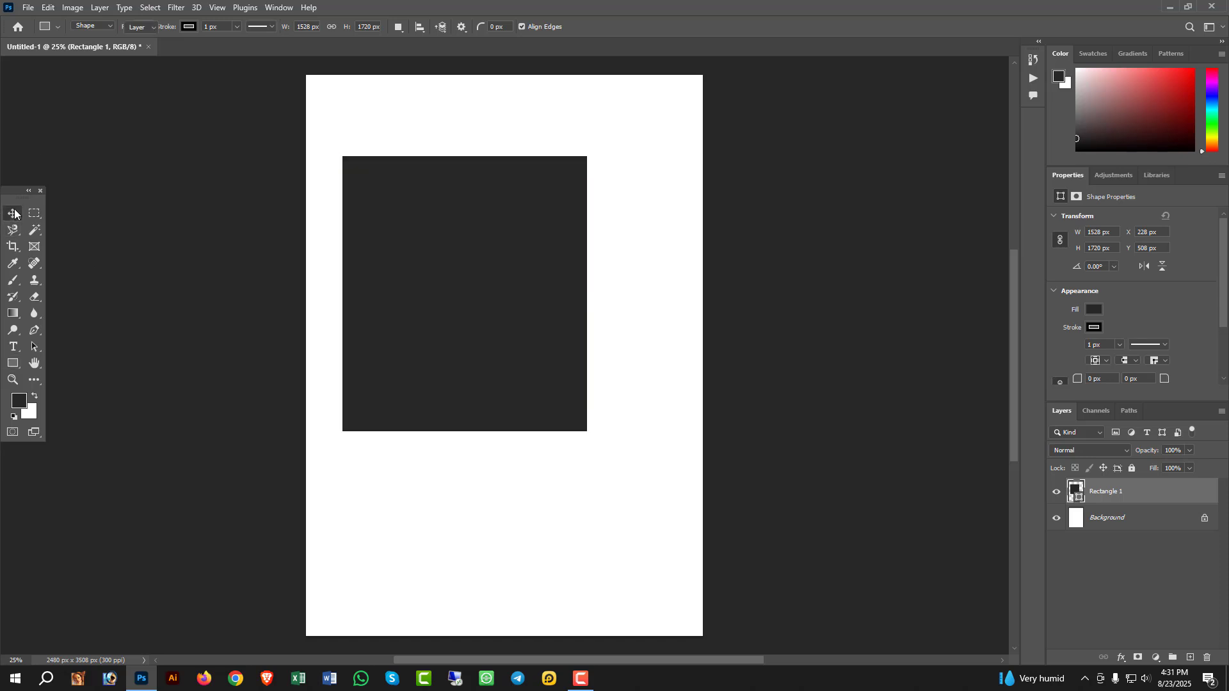
drag(488, 269, 513, 285)
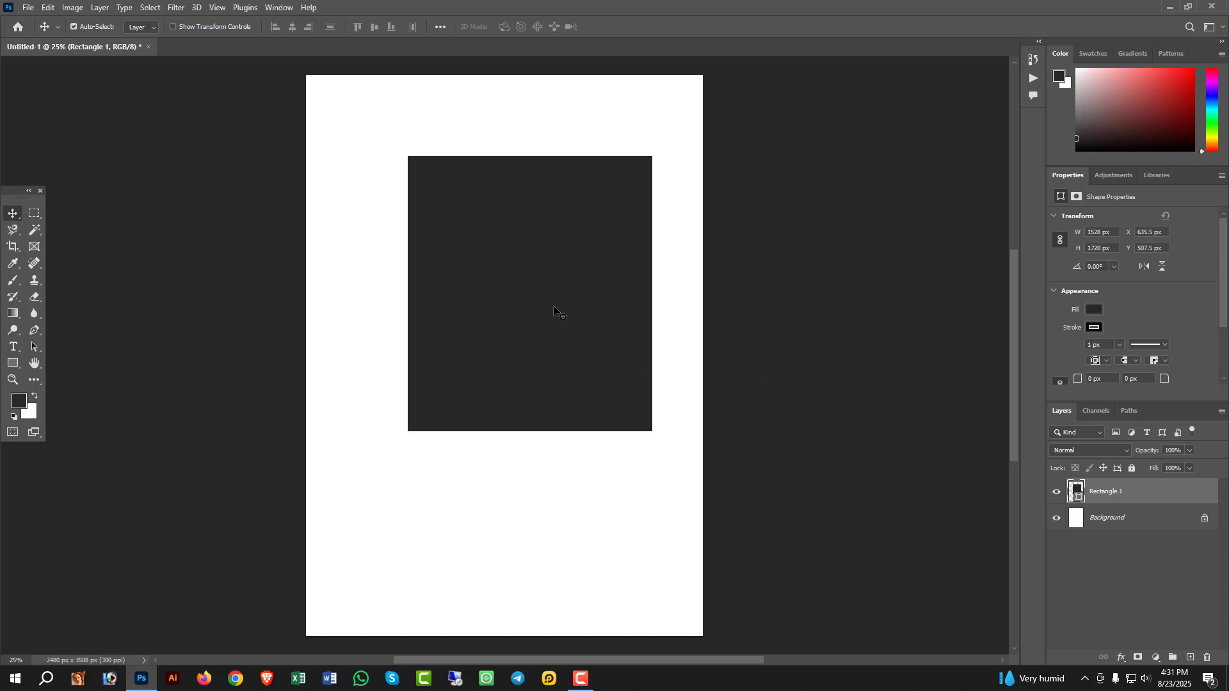
key(Delete)
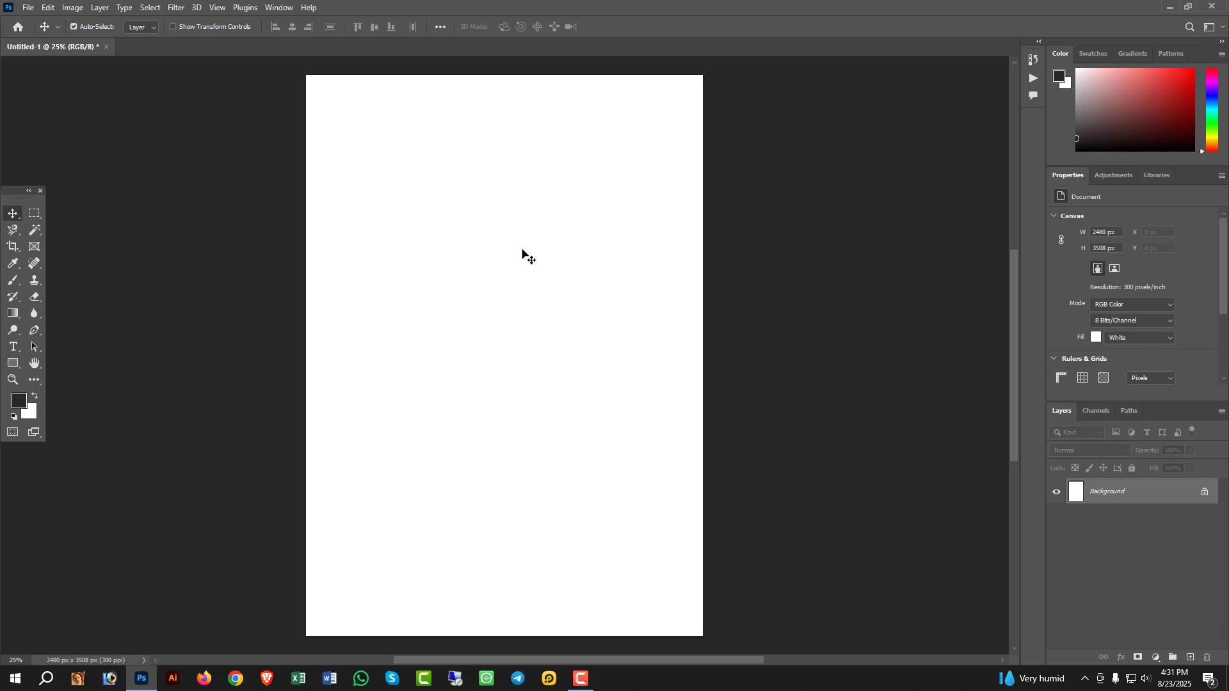
- Open the image IMG-3107(1).png from the desktop in its own document
click(33, 216)
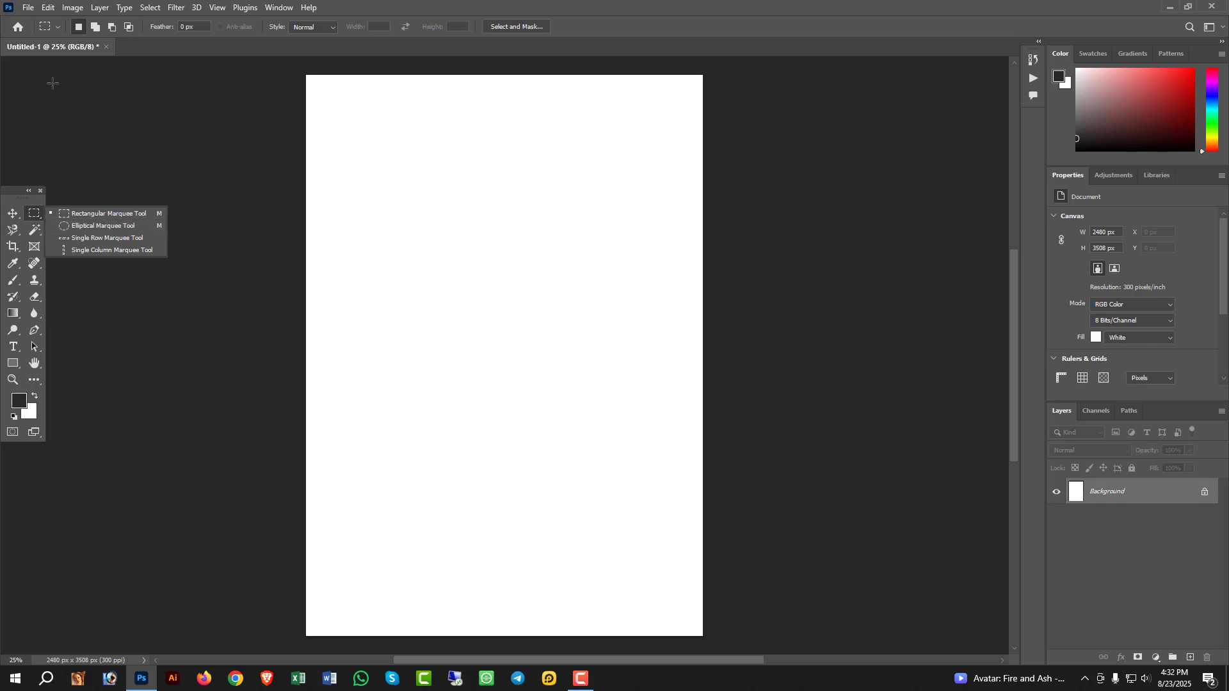
click(28, 9)
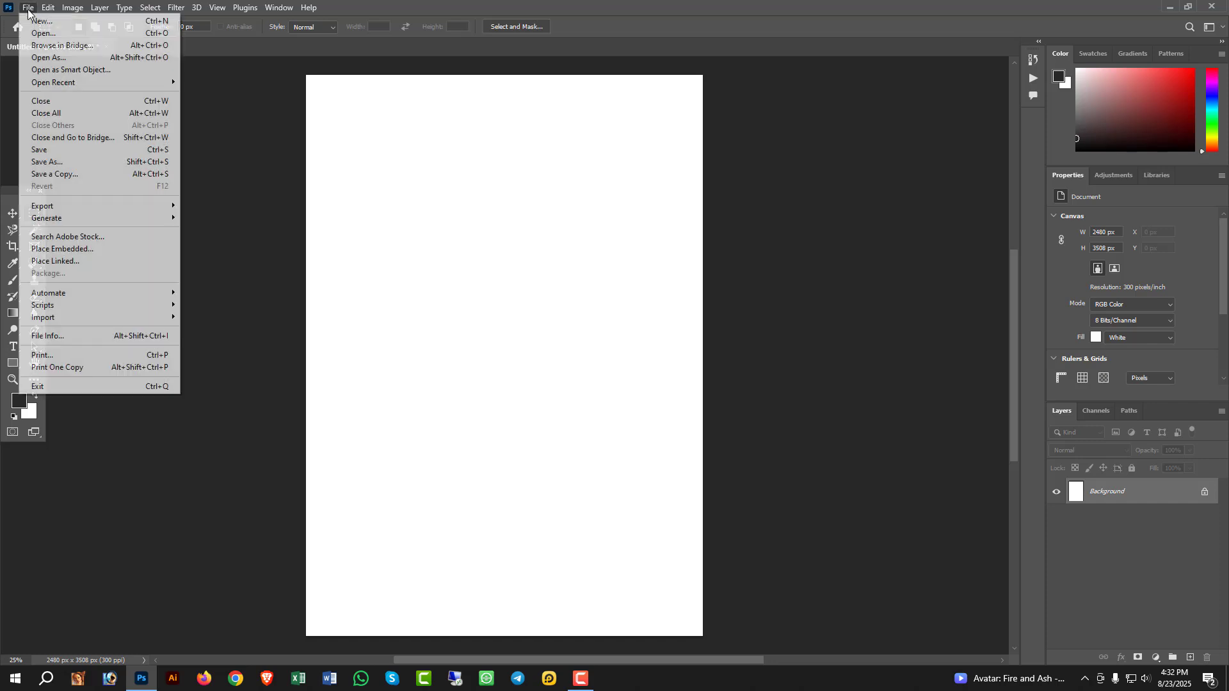
click(41, 33)
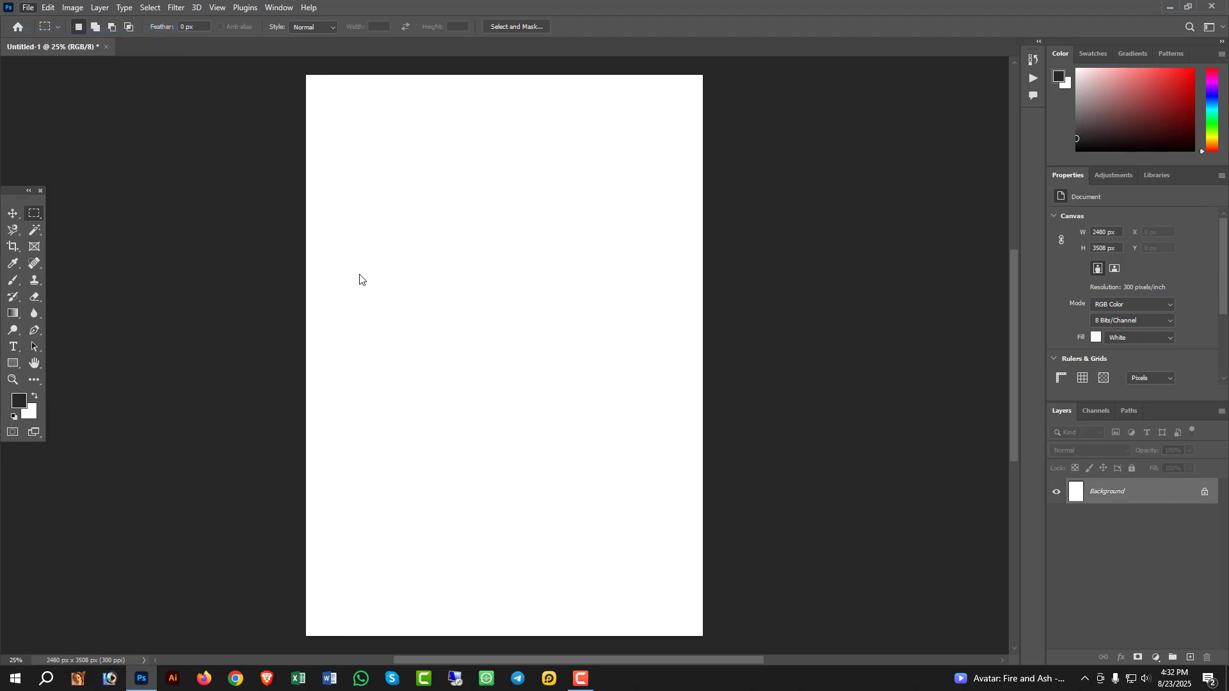
scroll(185, 211, down, 5)
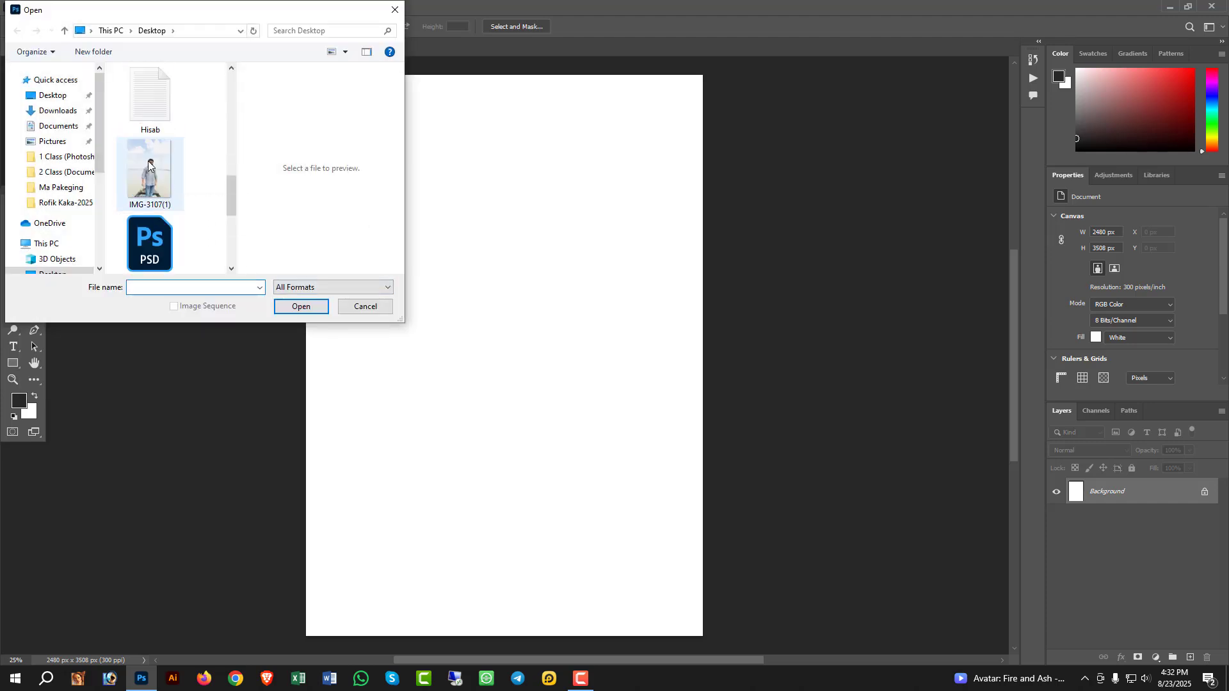
double_click(171, 200)
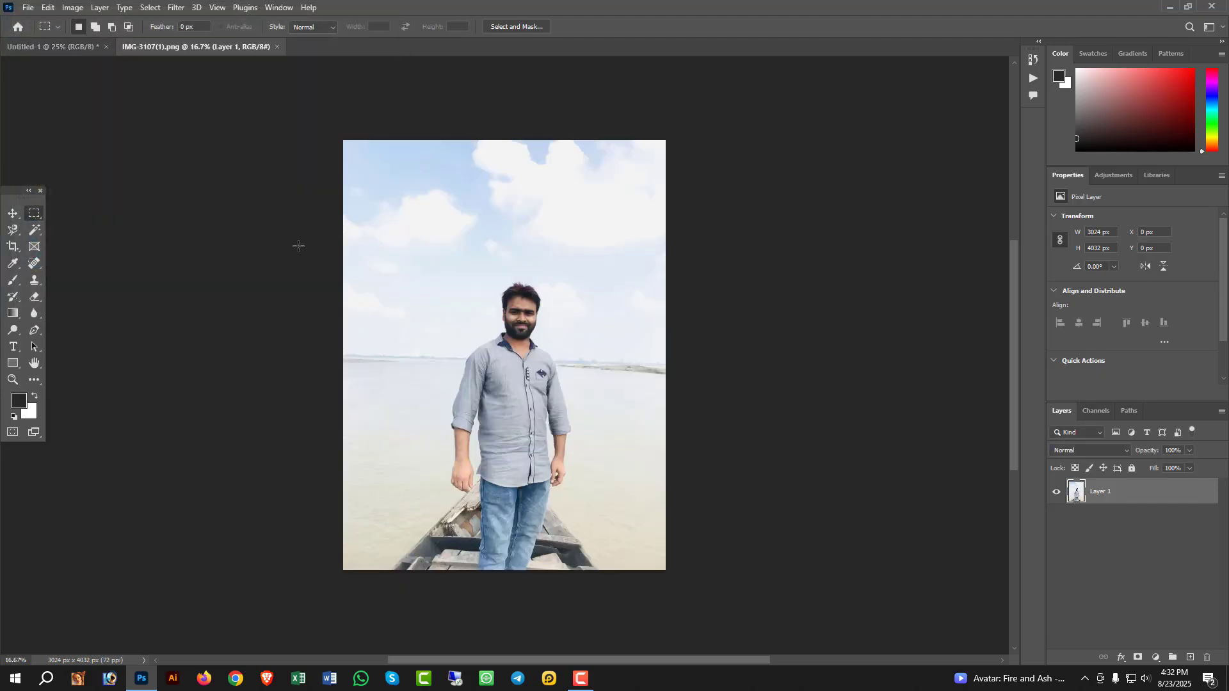
- Make a rectangular marquee selection about 1344 × 1674 px and center it over the man's head and torso
right_click(35, 216)
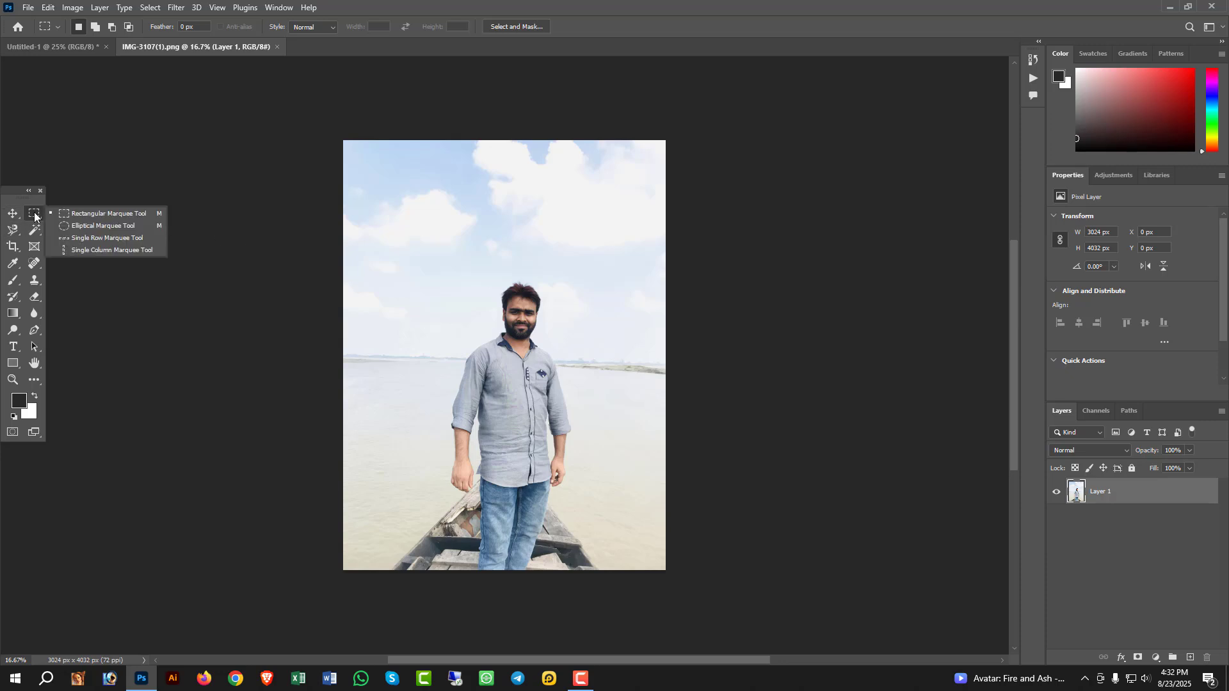
click(108, 213)
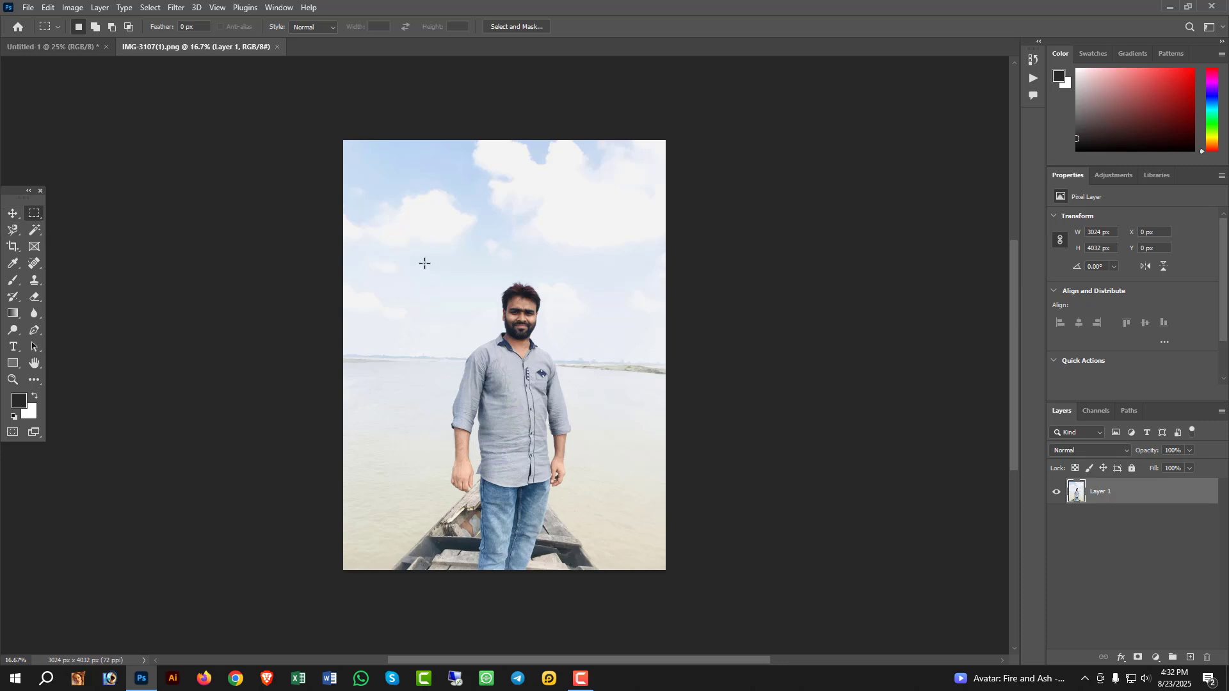
drag(424, 255, 566, 432)
drag(523, 382, 547, 384)
- Copy the rectangular selection into the Untitled-1 document with the Move tool and place it near the middle of the page
click(20, 214)
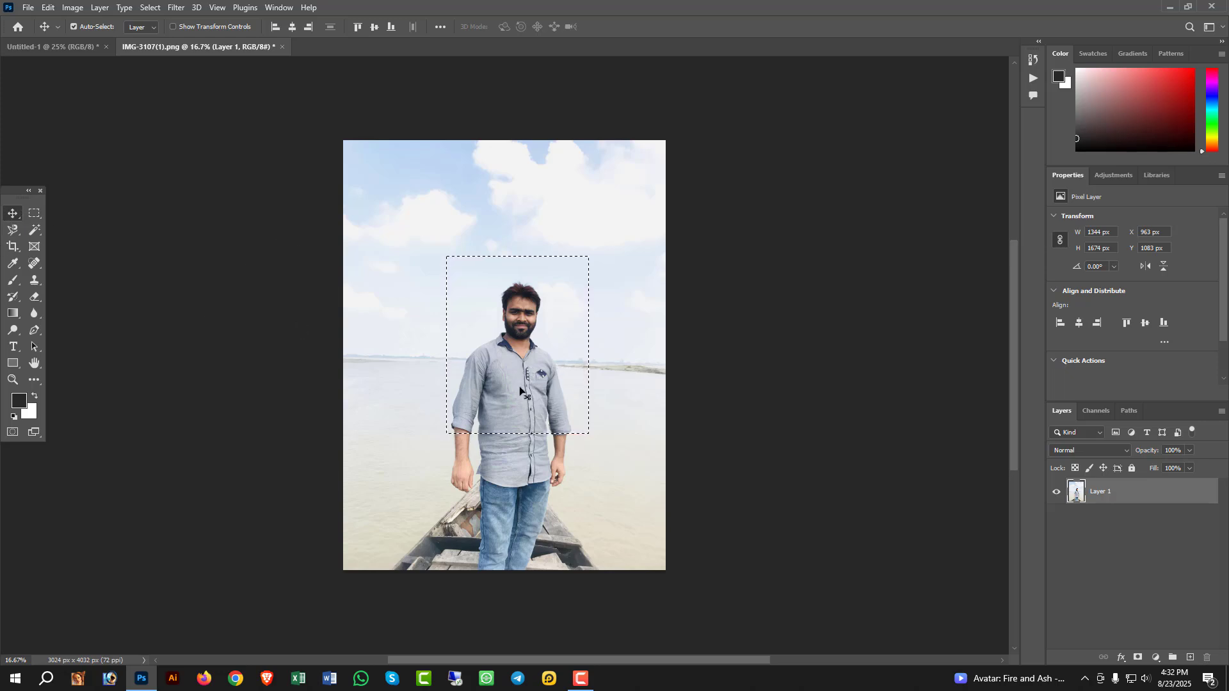
drag(521, 401, 505, 319)
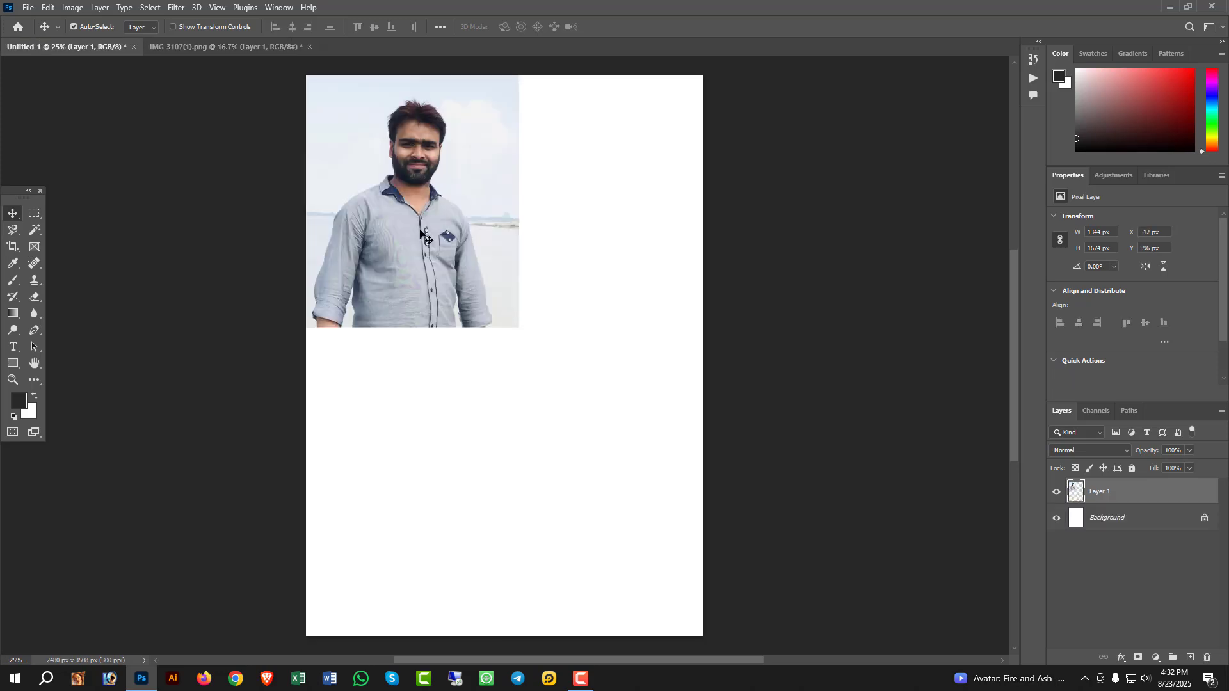
drag(419, 234, 494, 346)
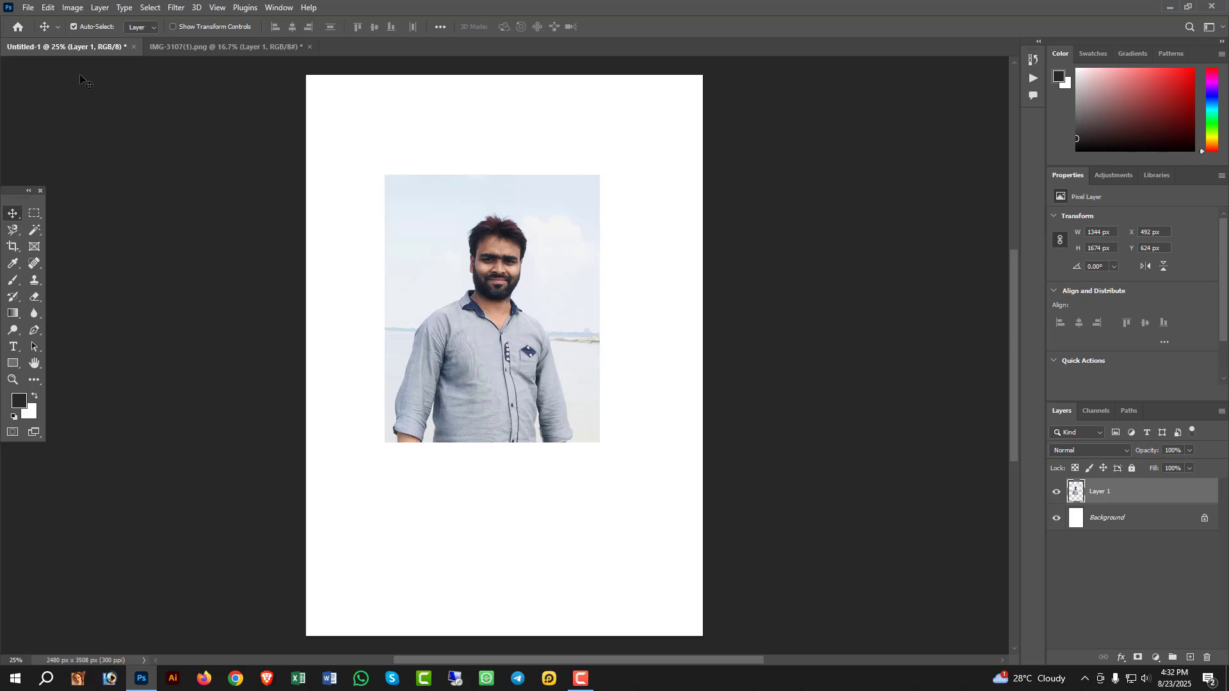
- Deselect in IMG-3107(1).png and place an elliptical selection about 1272 × 1362 px around the man's head and chest
click(216, 48)
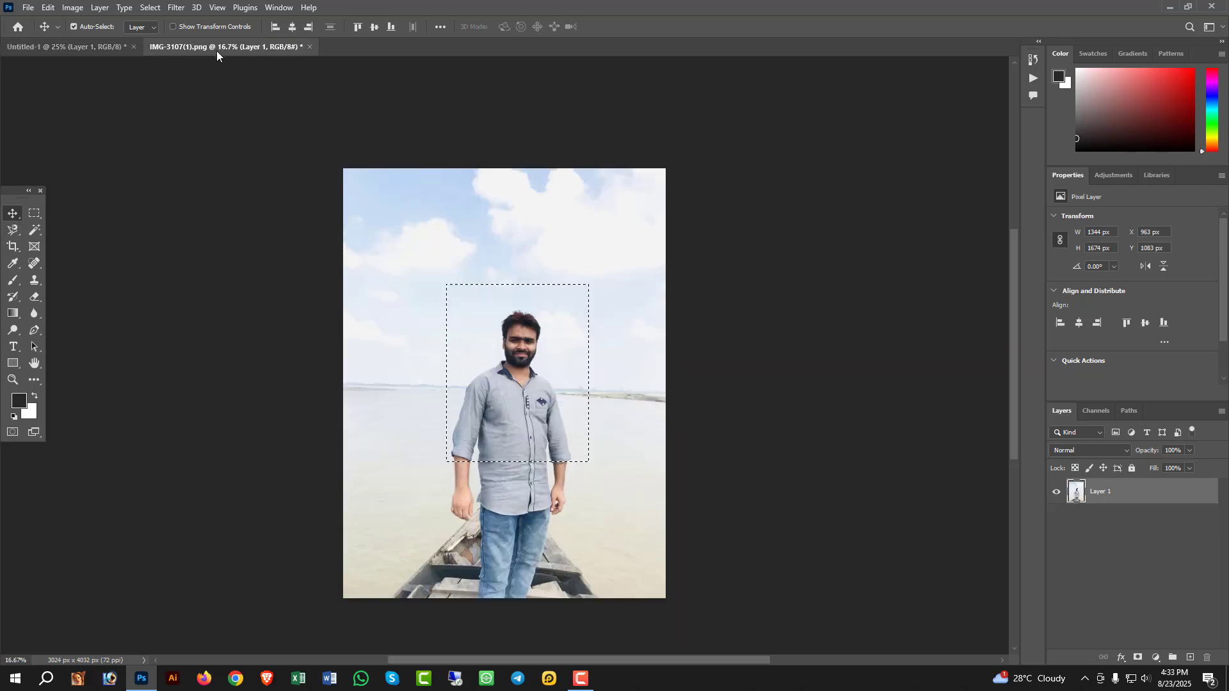
key(ctrl+d)
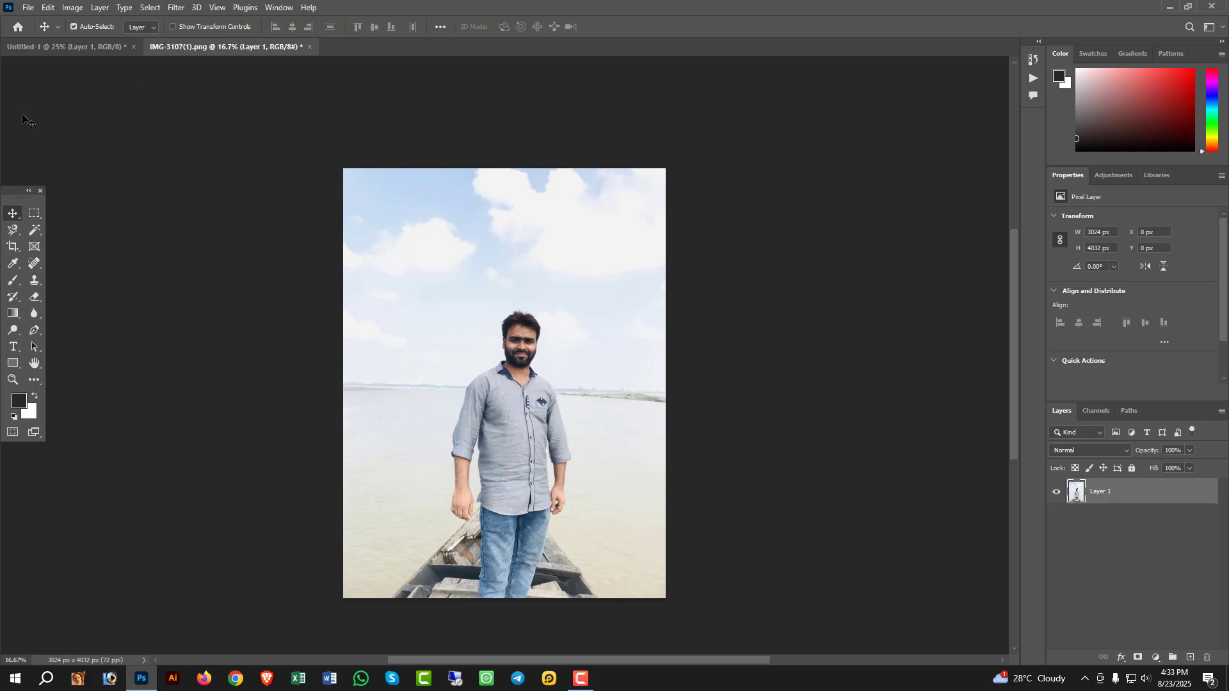
click(32, 216)
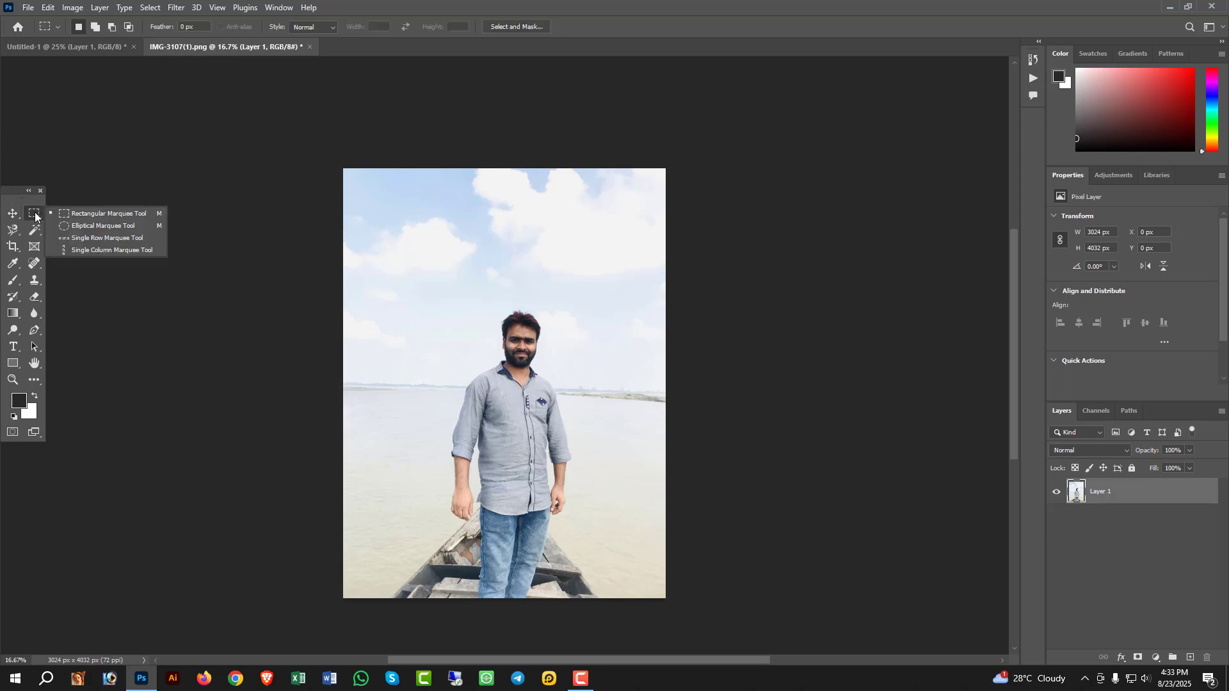
click(97, 225)
drag(422, 272, 556, 416)
drag(505, 368, 535, 396)
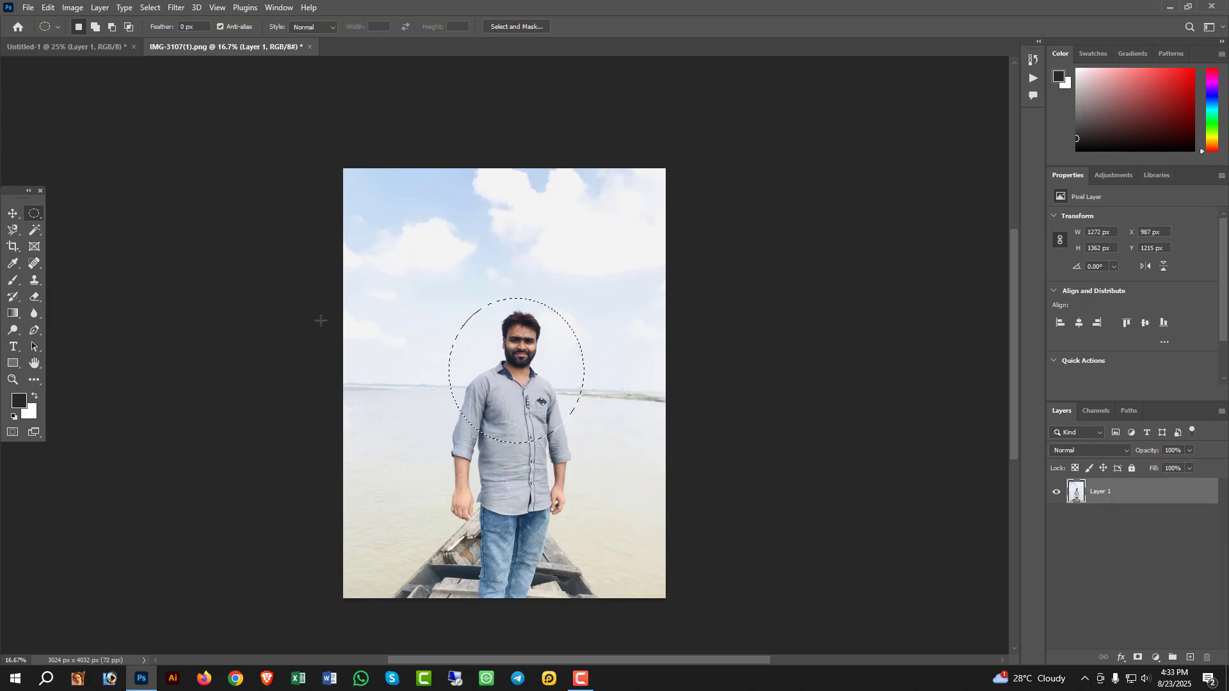
- Copy the elliptical selection into the Untitled-1 document with the Move tool
click(12, 215)
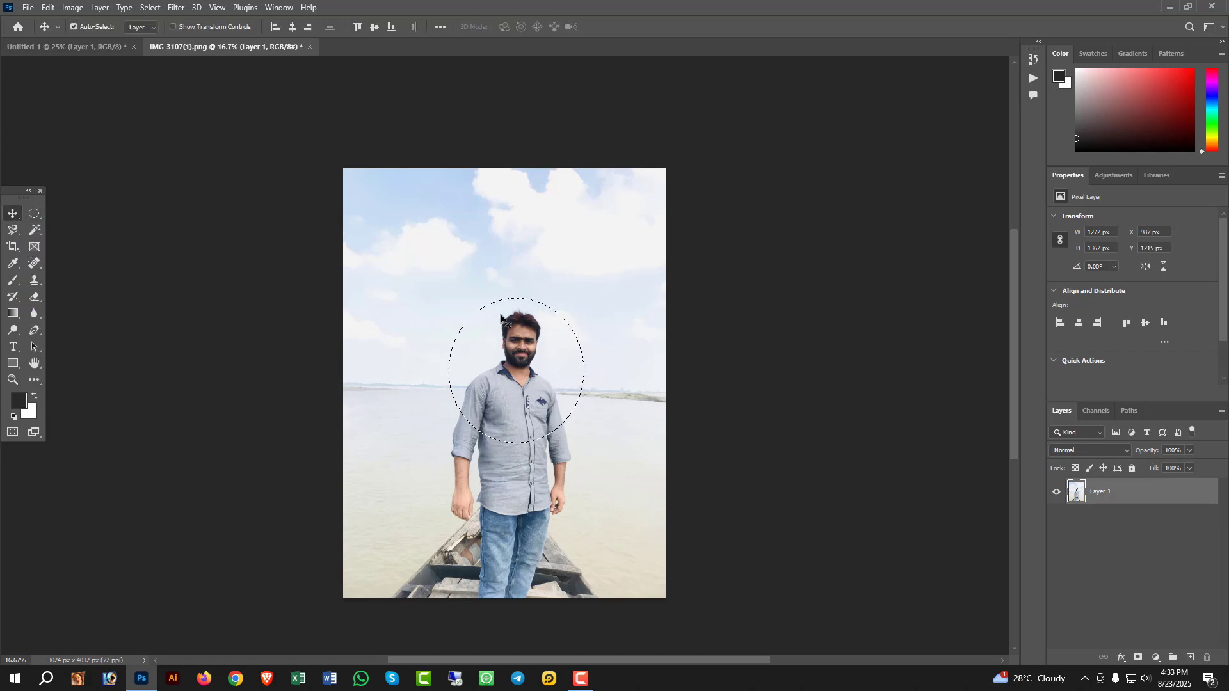
drag(516, 371, 473, 370)
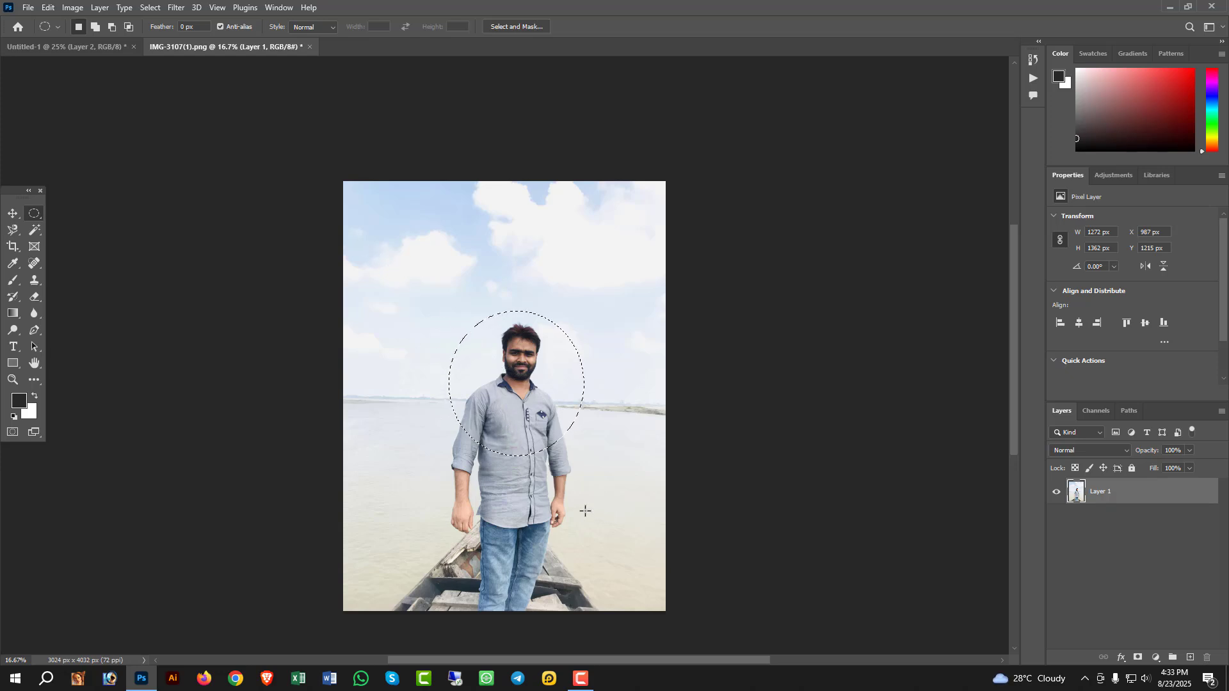
- Add three ellipses to the selection: one overlapping on the left, one in the upper-right sky and one over the boat
click(96, 29)
drag(360, 253, 499, 411)
drag(556, 200, 654, 302)
drag(441, 550, 548, 616)
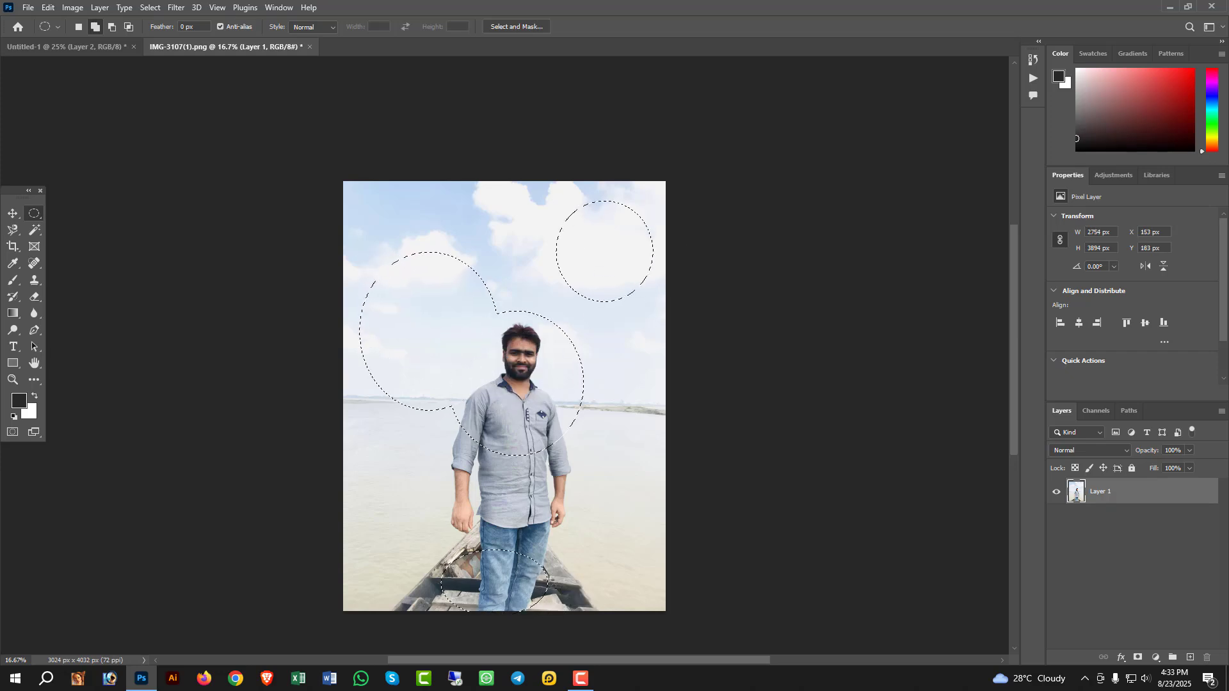
- Copy the combined elliptical selection into the Untitled-1 document and position it on the page
click(13, 213)
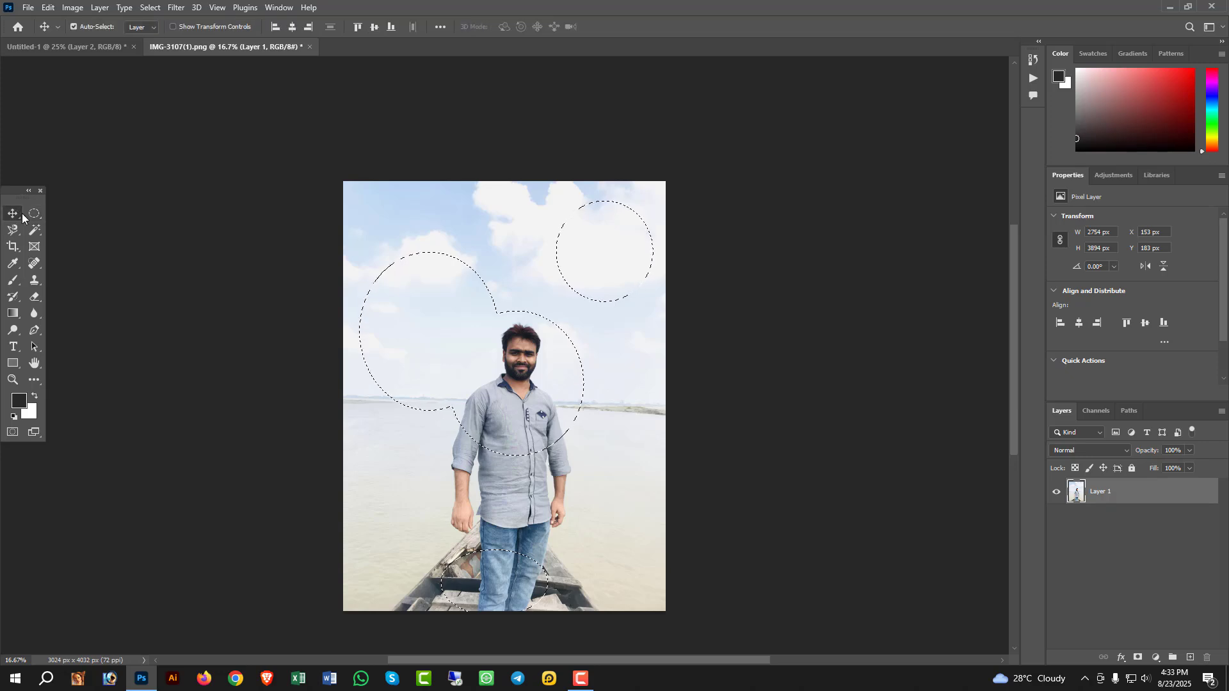
drag(493, 374, 232, 46)
drag(238, 60, 49, 46)
drag(403, 288, 497, 238)
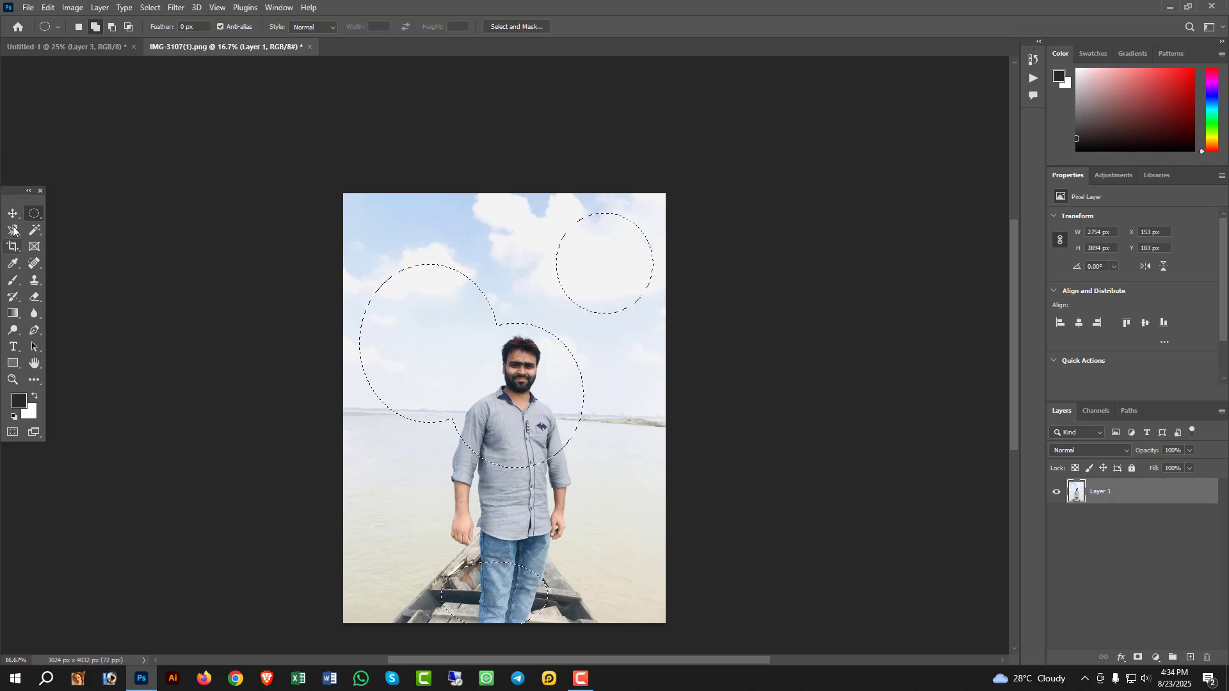
- Review the lasso tool variants and deselect the combined elliptical selection in IMG-3107(1).png
drag(15, 230, 64, 232)
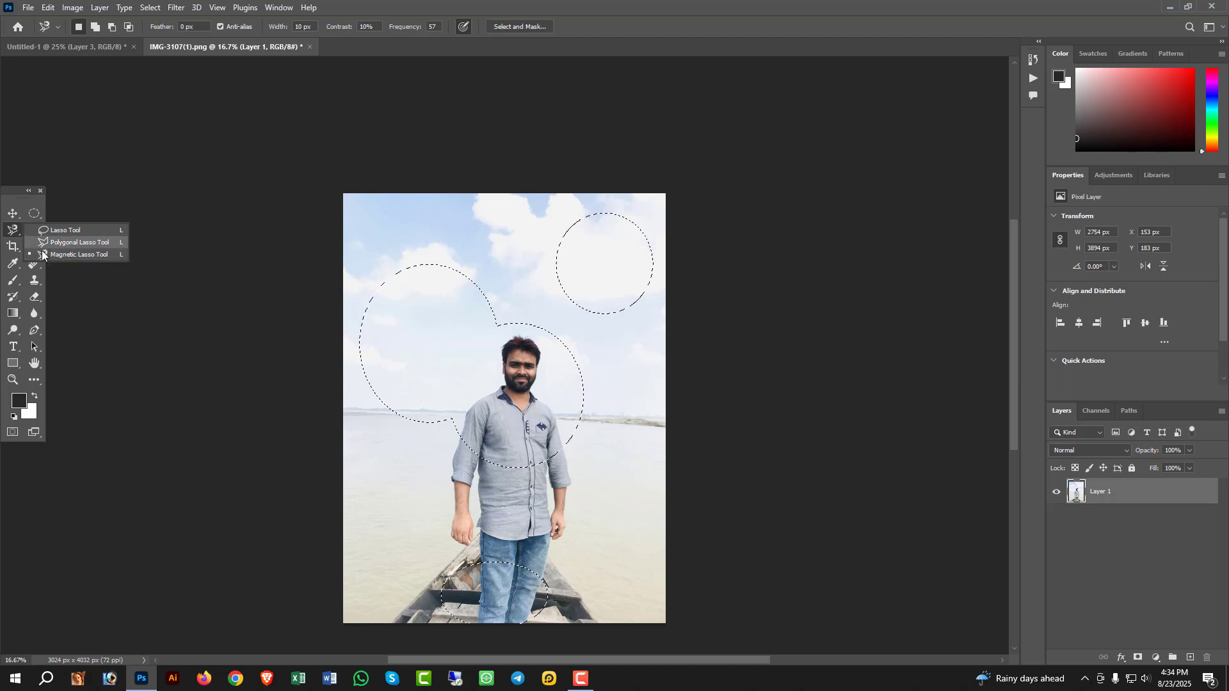
click(717, 6)
right_click(393, 278)
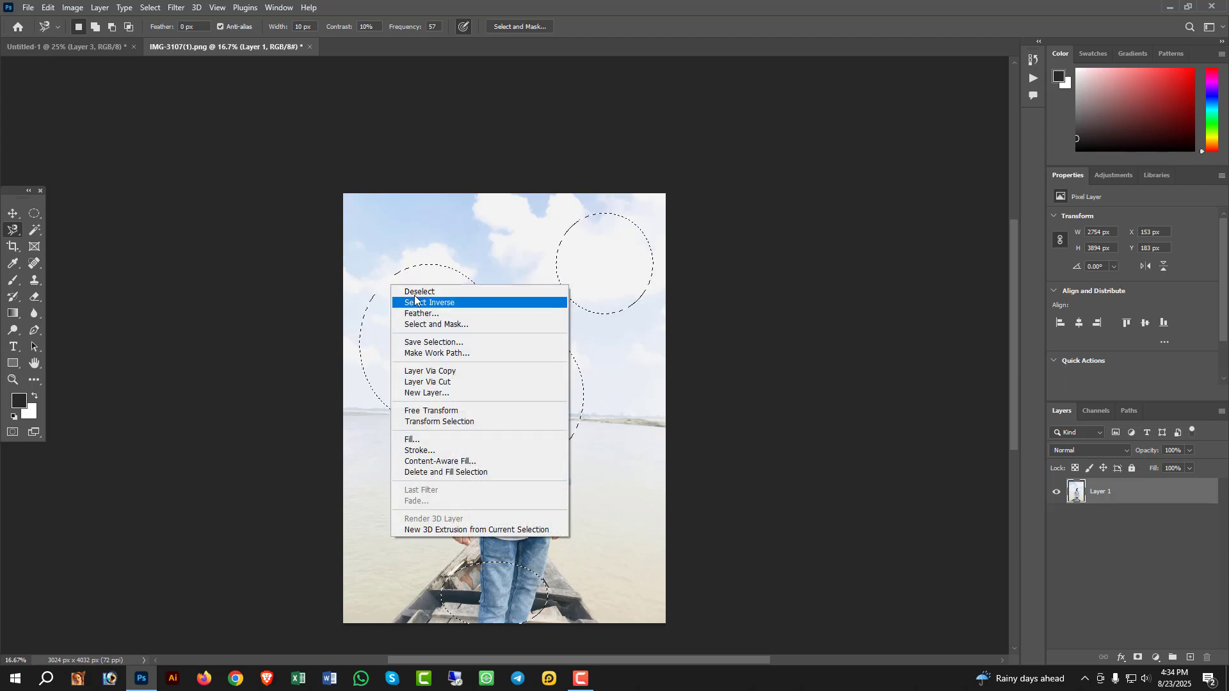
click(413, 287)
- Outline the left water and upper sky of the photo with a closed eight-corner Polygonal Lasso selection, stopping short of the man
right_click(9, 234)
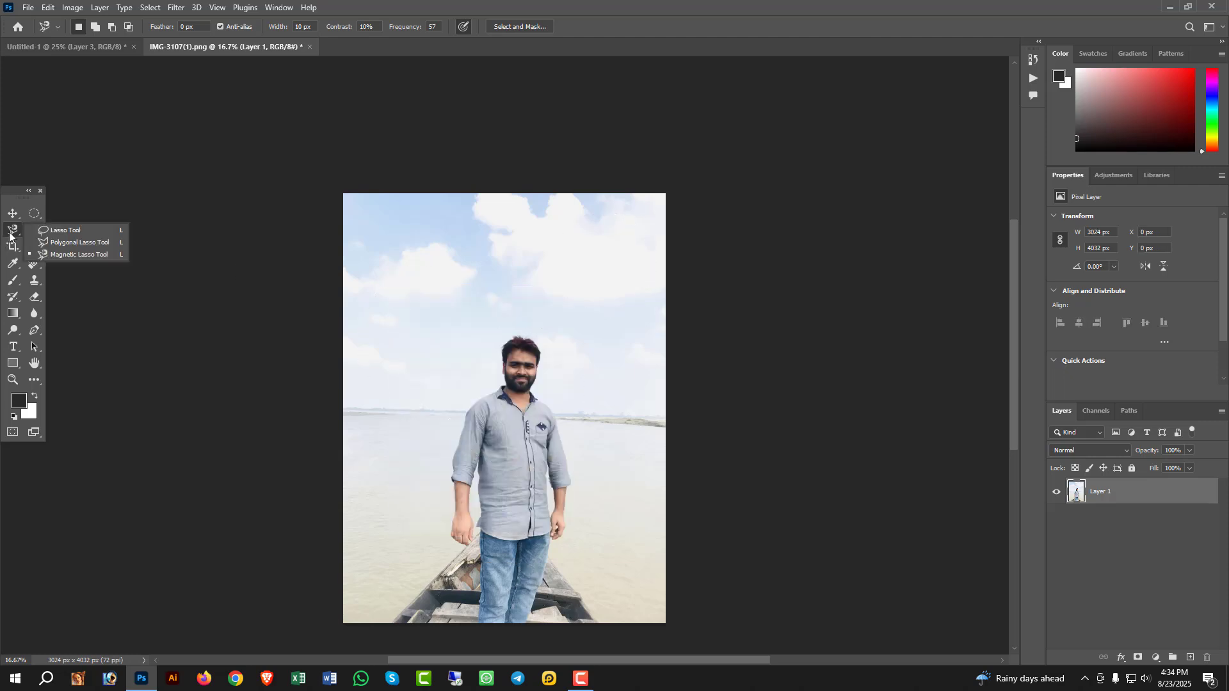
click(61, 244)
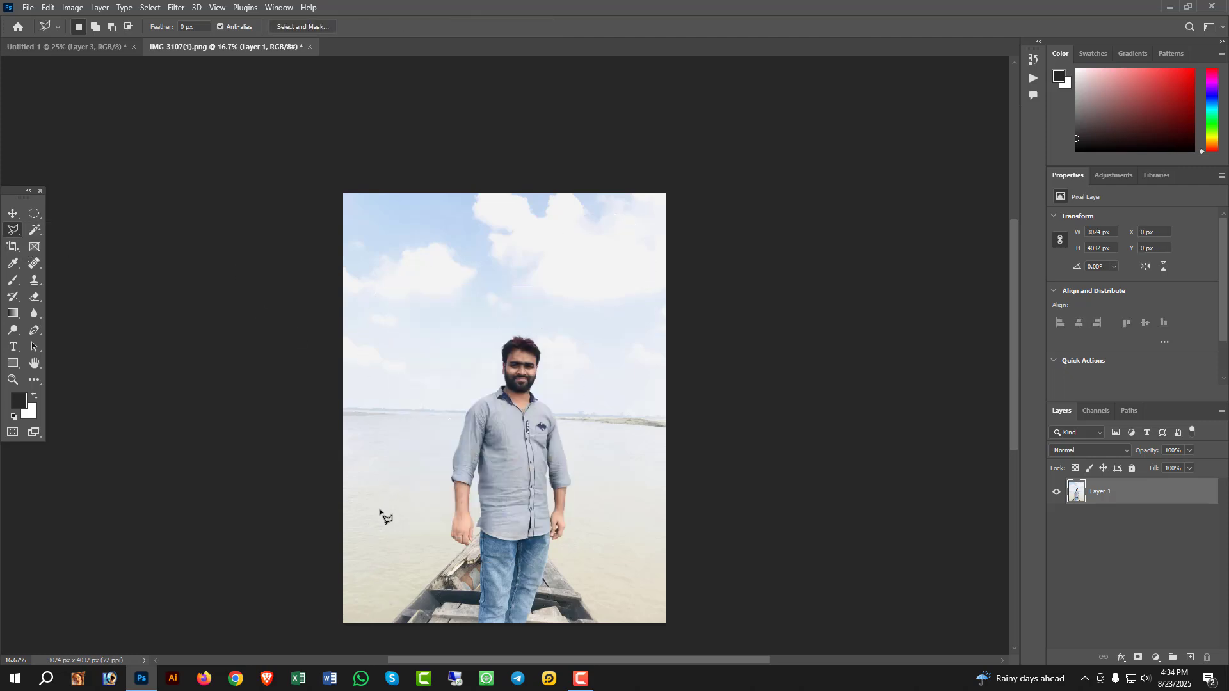
click(426, 429)
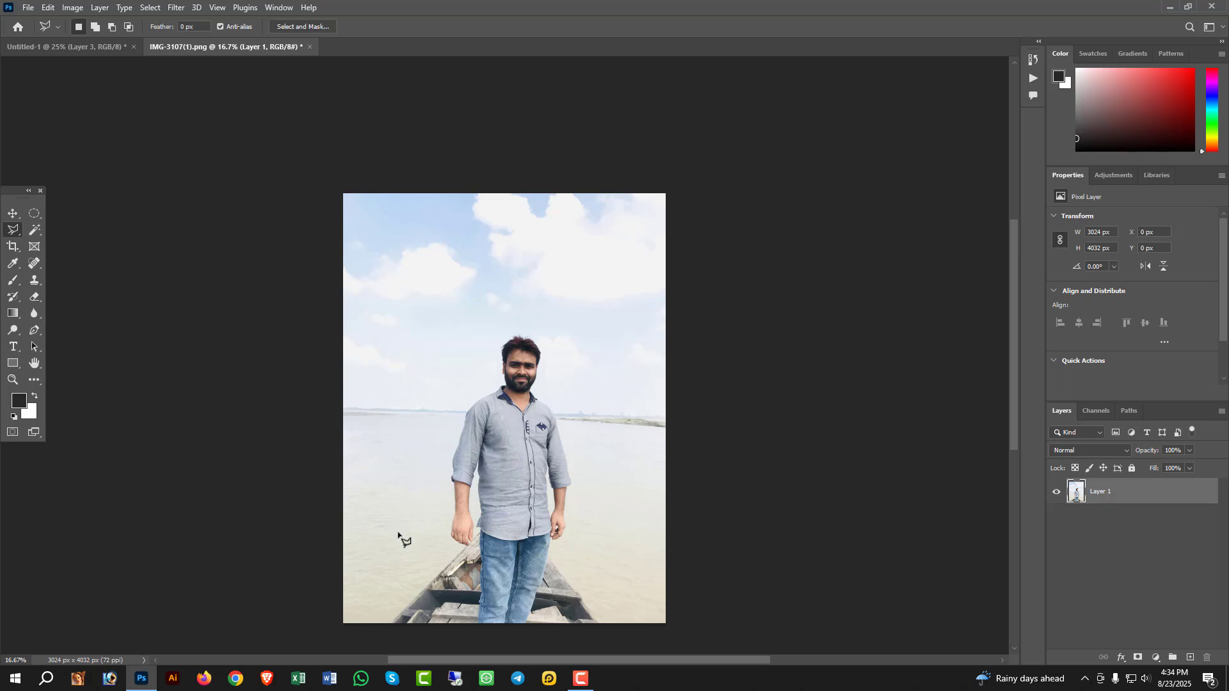
click(371, 619)
click(302, 490)
click(336, 227)
click(503, 176)
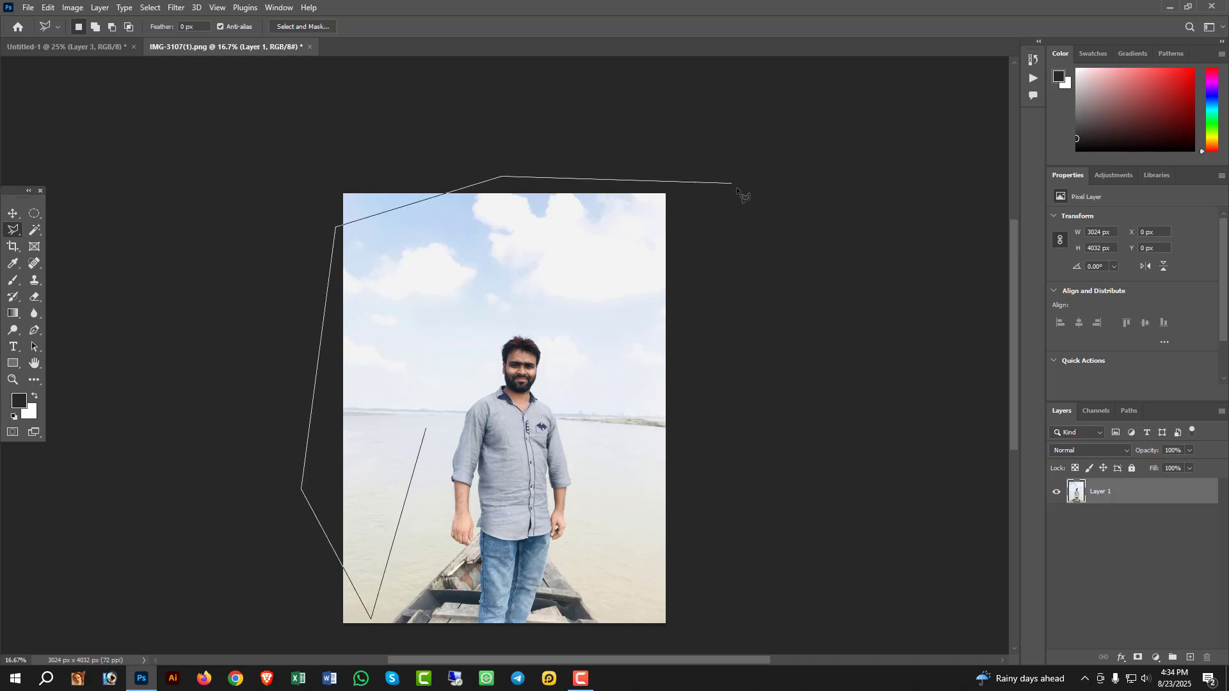
click(736, 188)
click(547, 261)
click(446, 337)
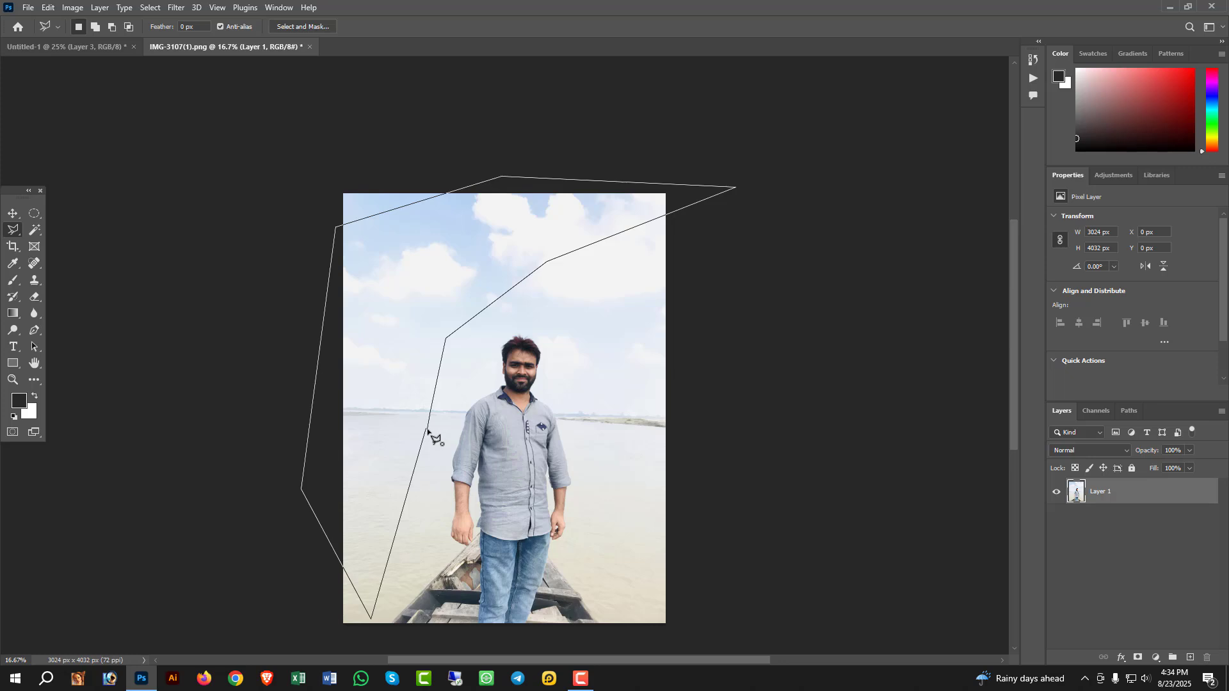
click(427, 430)
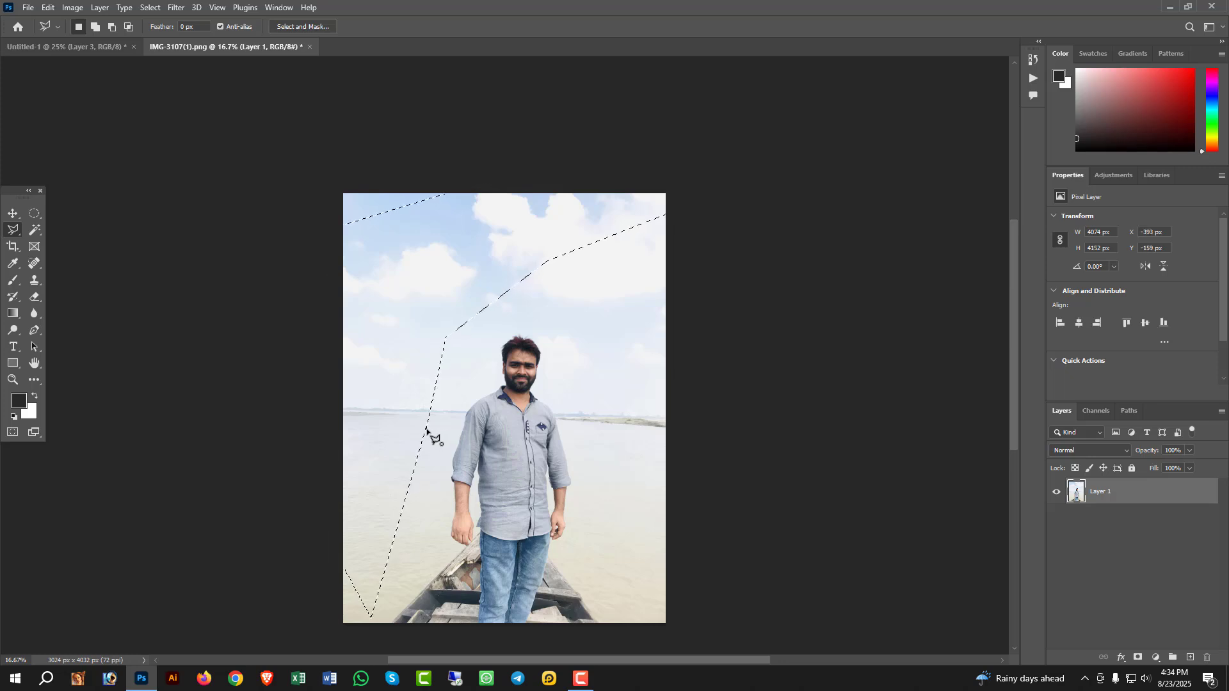
- Switch to the Magnetic Lasso and shift the selection outline over the man, to about X 786 px and Y 549 px
right_click(16, 235)
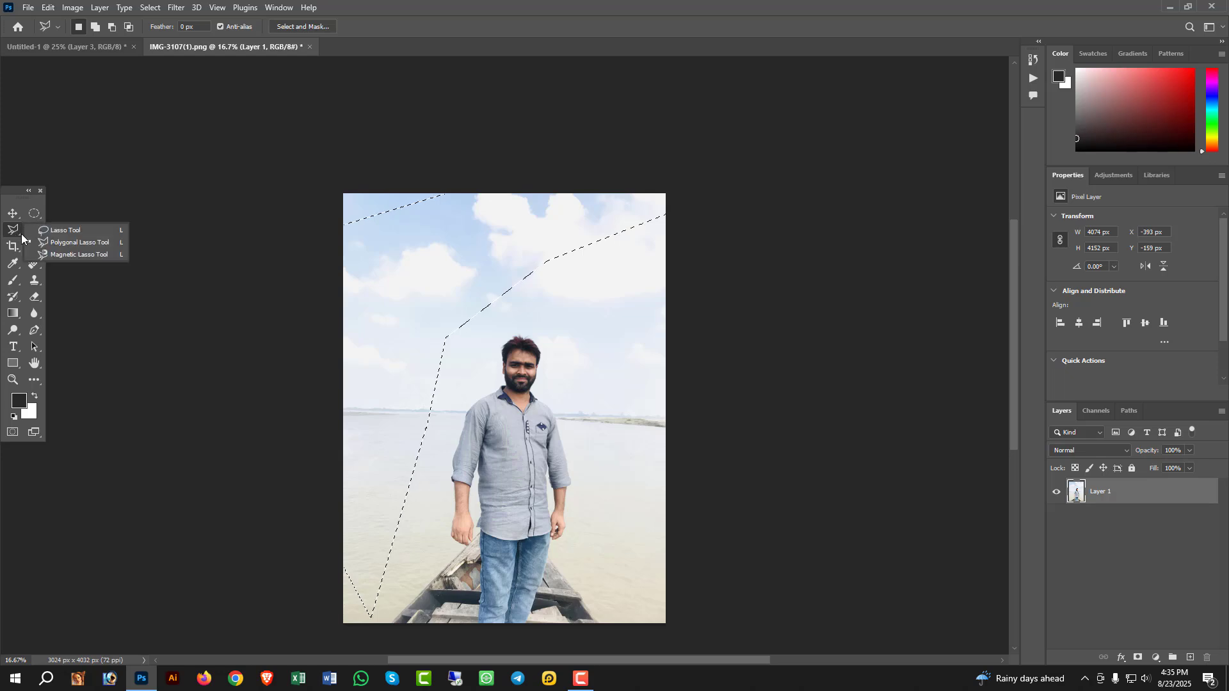
click(59, 255)
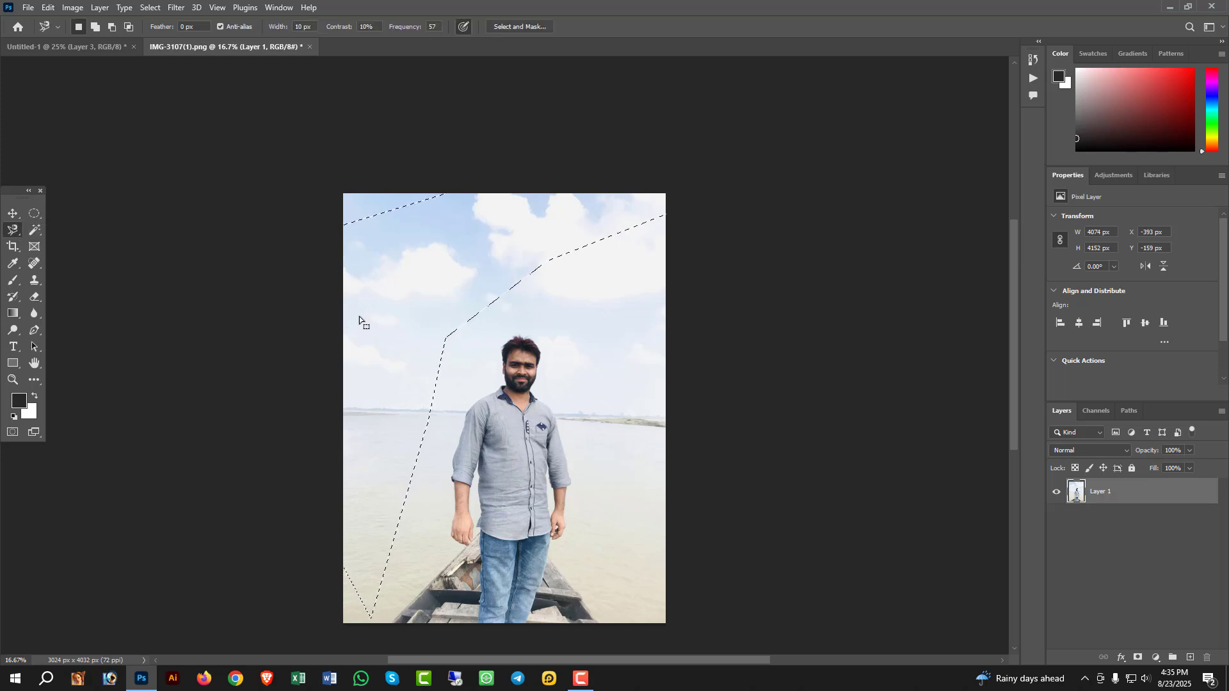
drag(377, 306, 469, 313)
drag(439, 311, 506, 385)
drag(502, 385, 492, 377)
- Copy the polygonal selection into the Untitled-1 document with the Move tool and hide Layer 3, Layer 2 and Layer 1
click(13, 215)
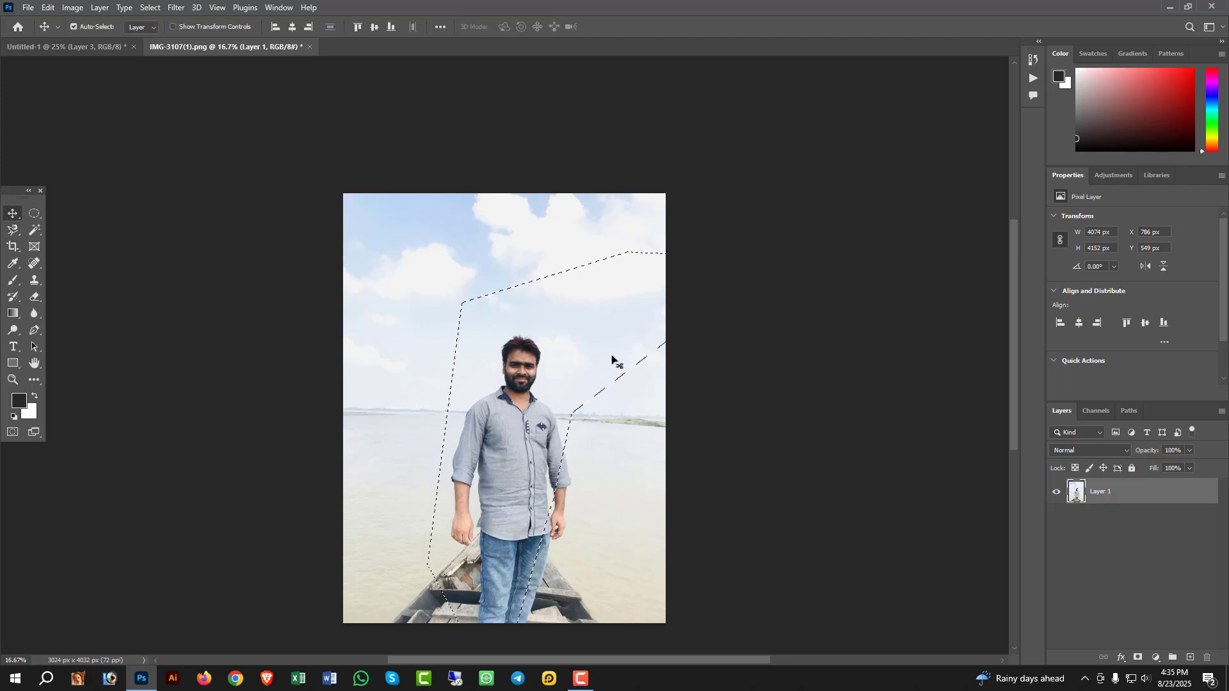
drag(525, 447, 456, 332)
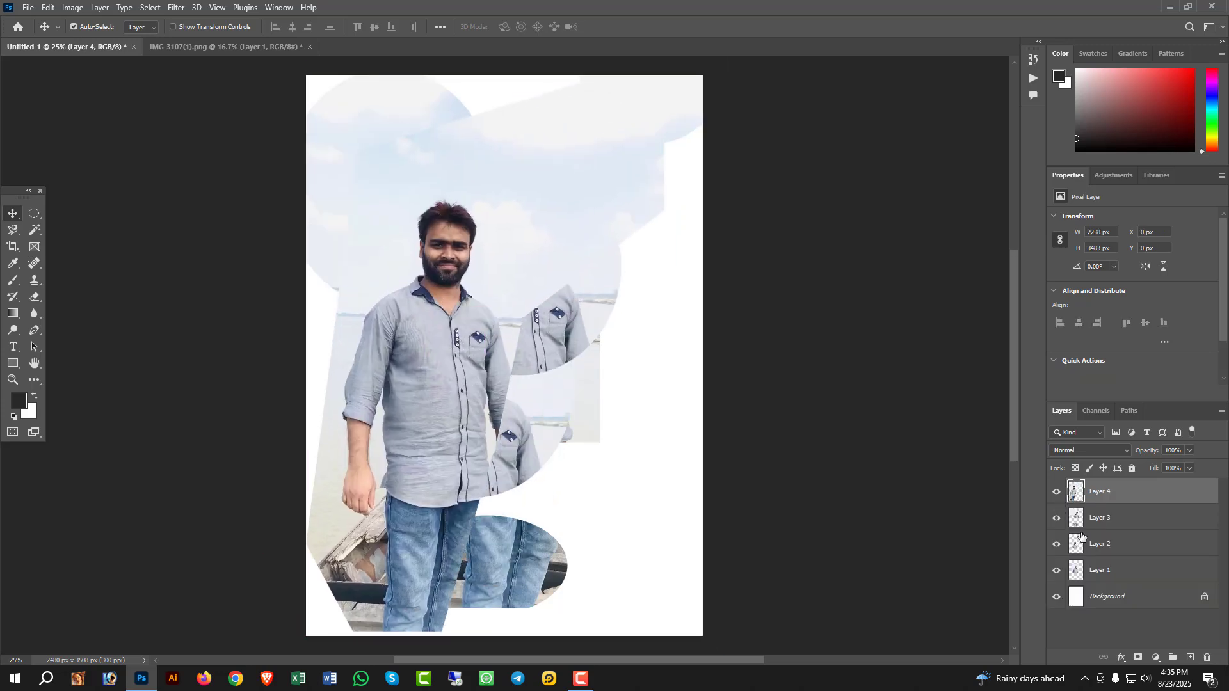
drag(1057, 518, 1056, 570)
- Select the sky in IMG-3107(1).png using the Magic Wand tool
click(35, 230)
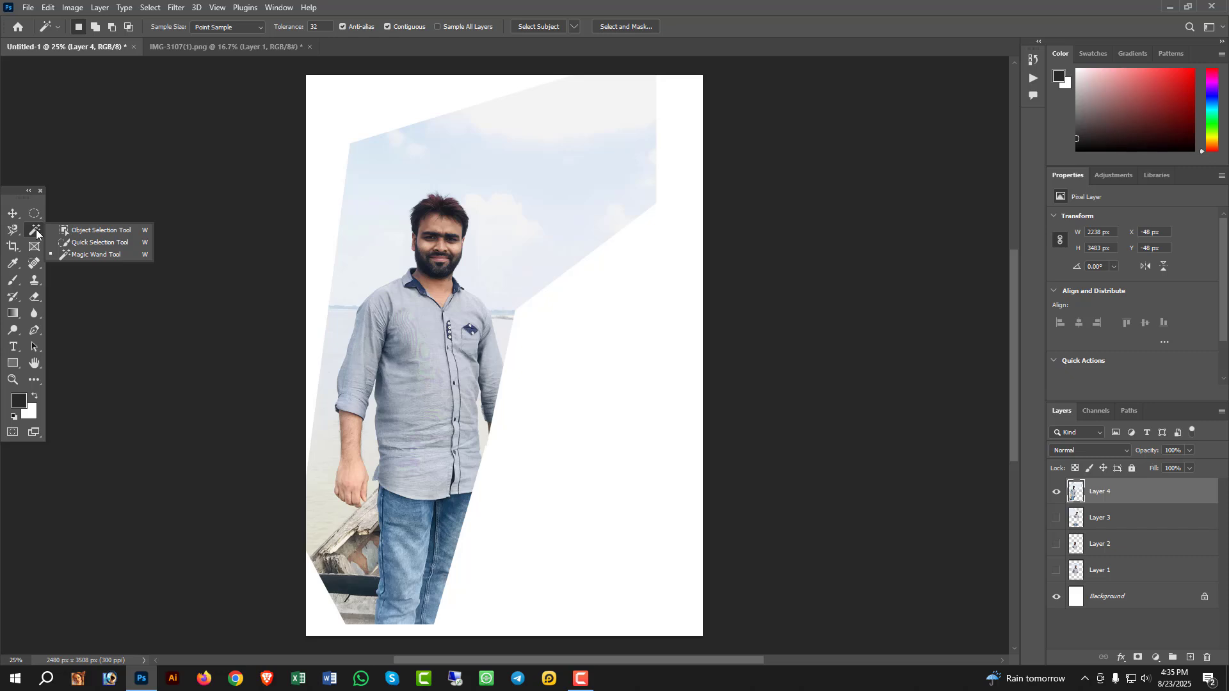
click(101, 254)
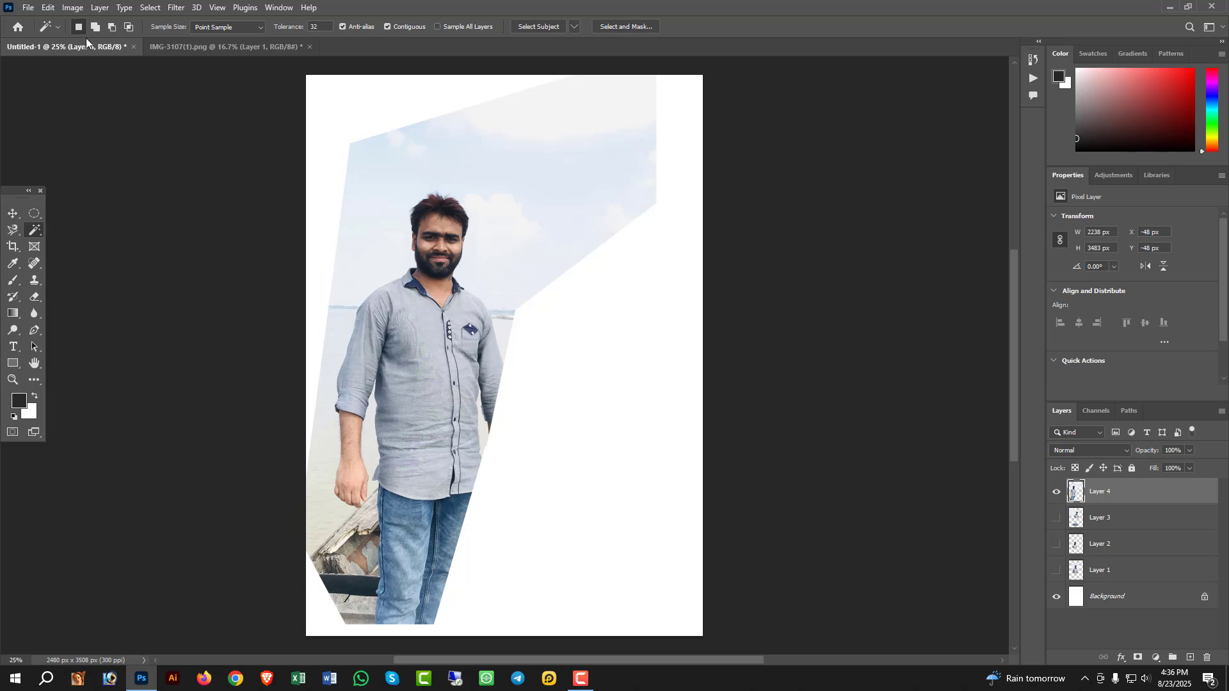
click(196, 48)
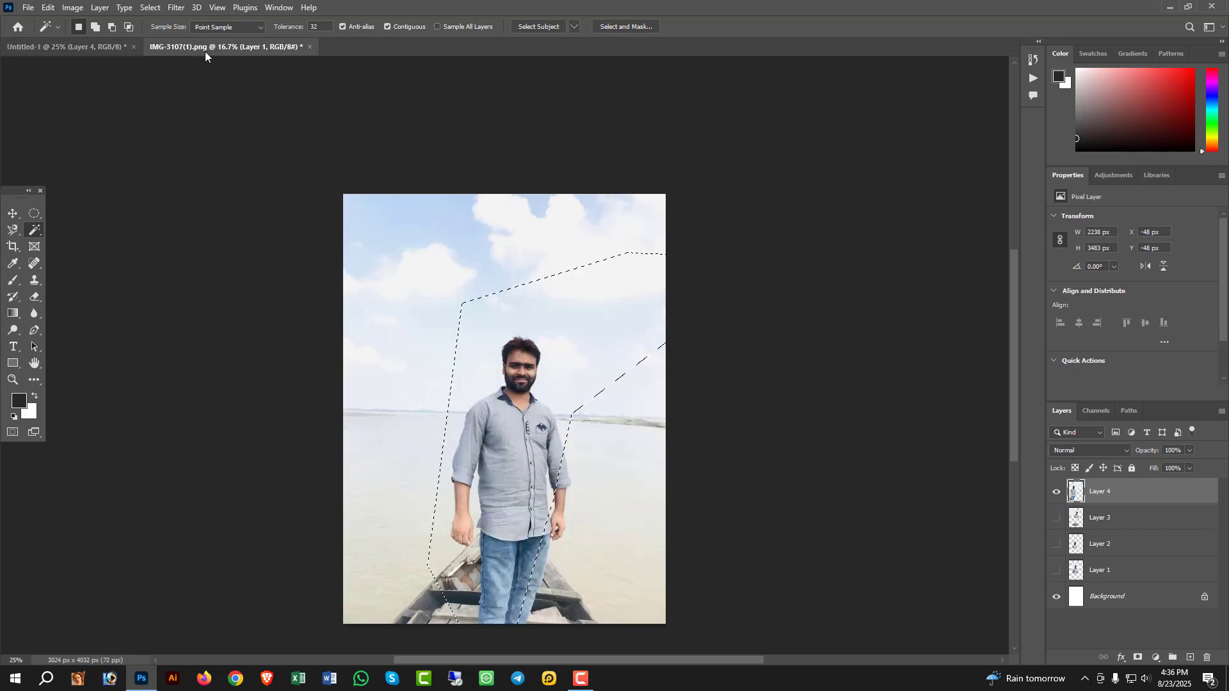
click(392, 274)
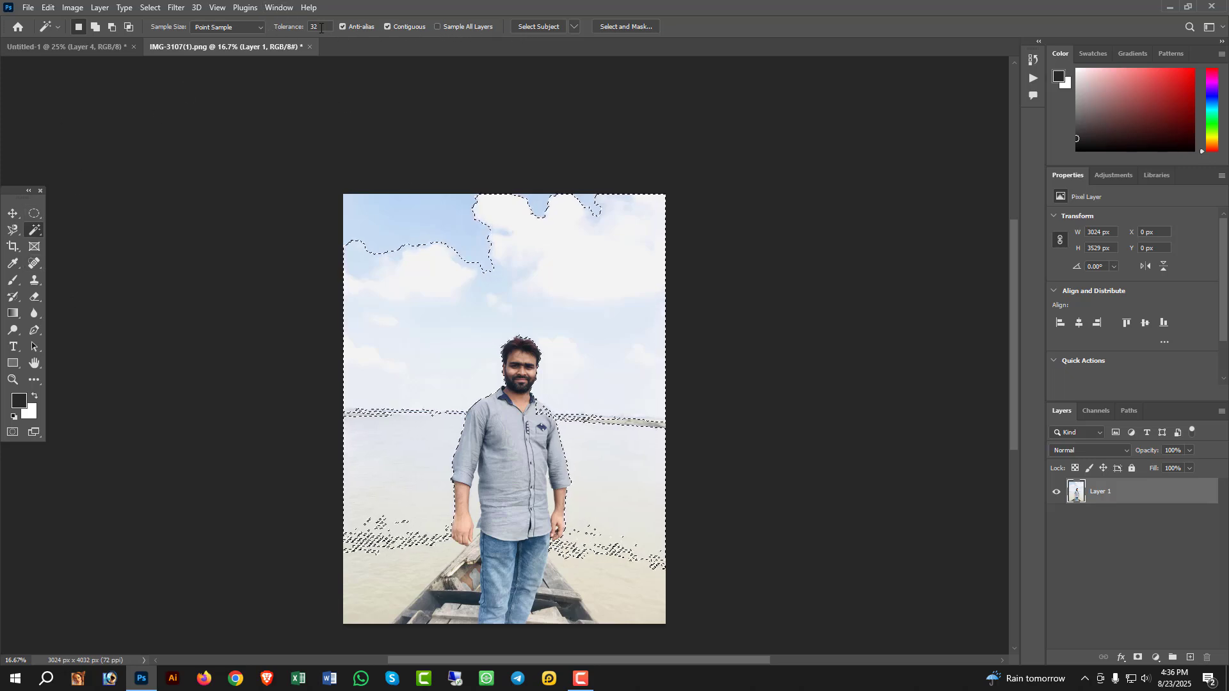
- Set the Magic Wand tolerance to 20 and try selecting the water left of the man and the sky
click(285, 26)
text(20)
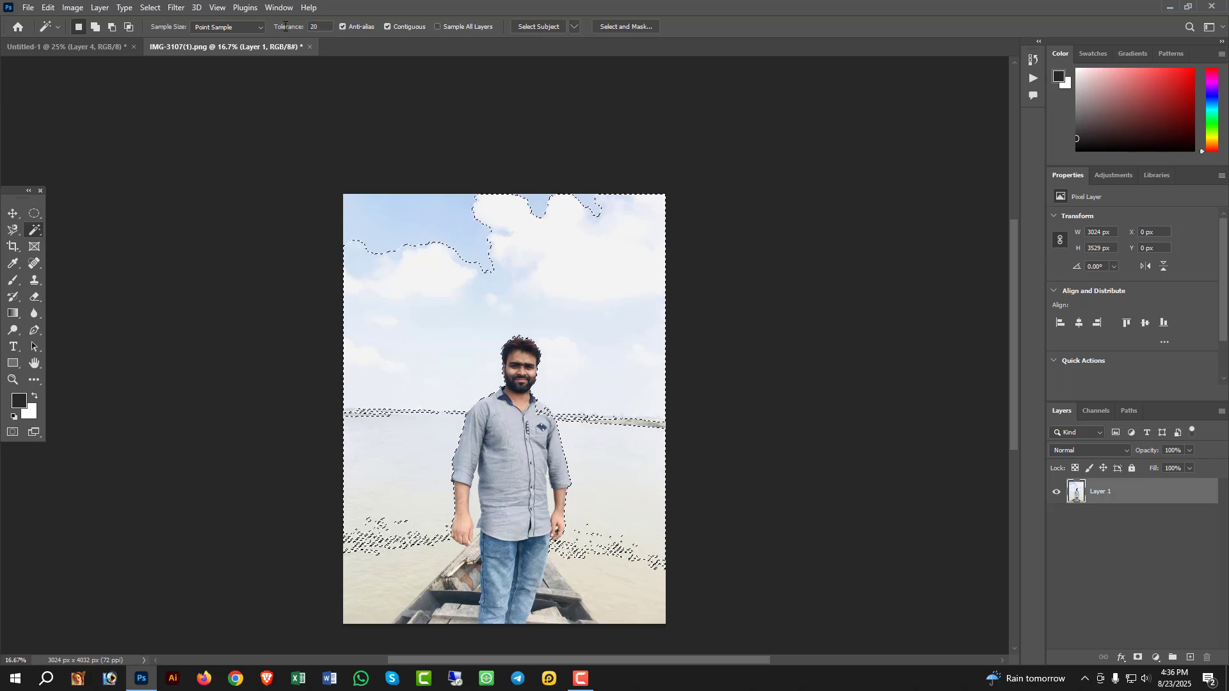
key(Return)
click(425, 224)
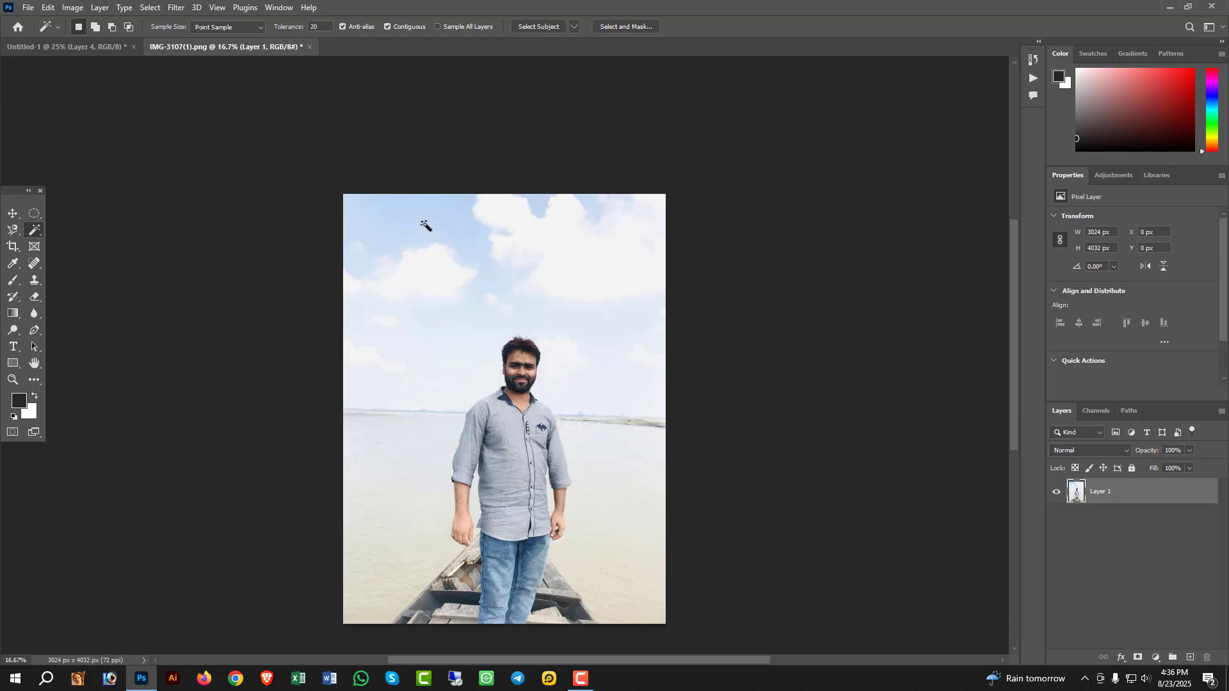
click(419, 304)
click(393, 483)
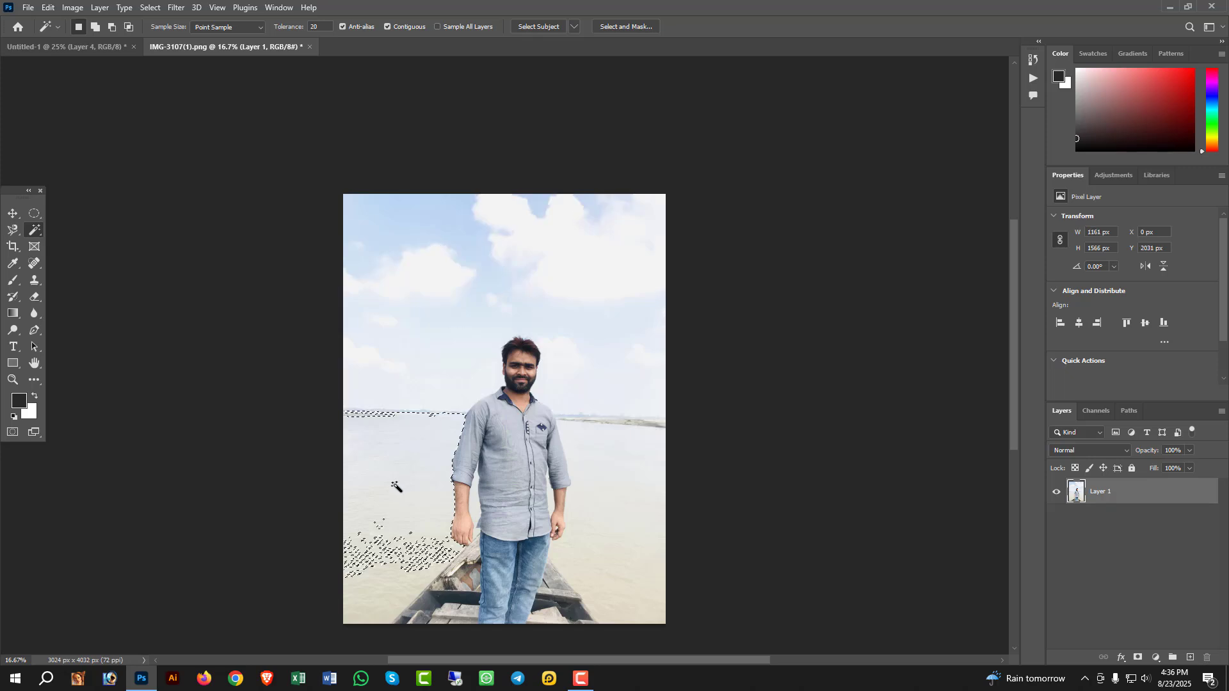
click(420, 351)
click(422, 355)
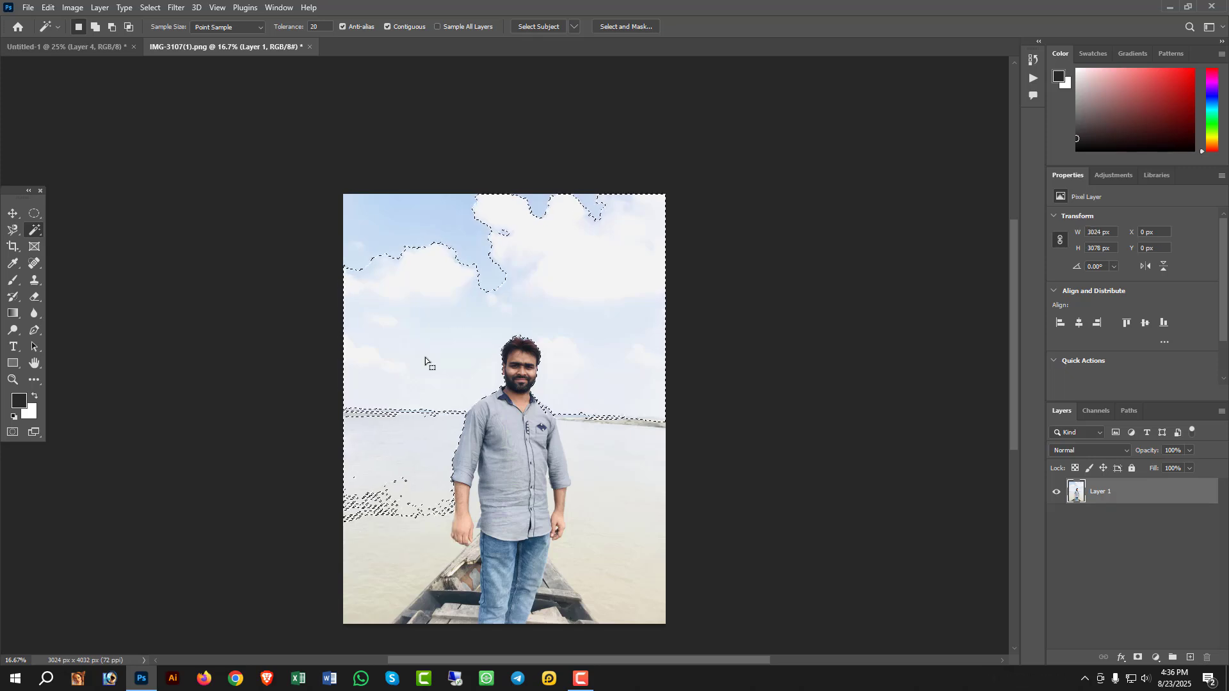
- Select the water right of the man, and add the sky and the water left of him to the selection
click(593, 460)
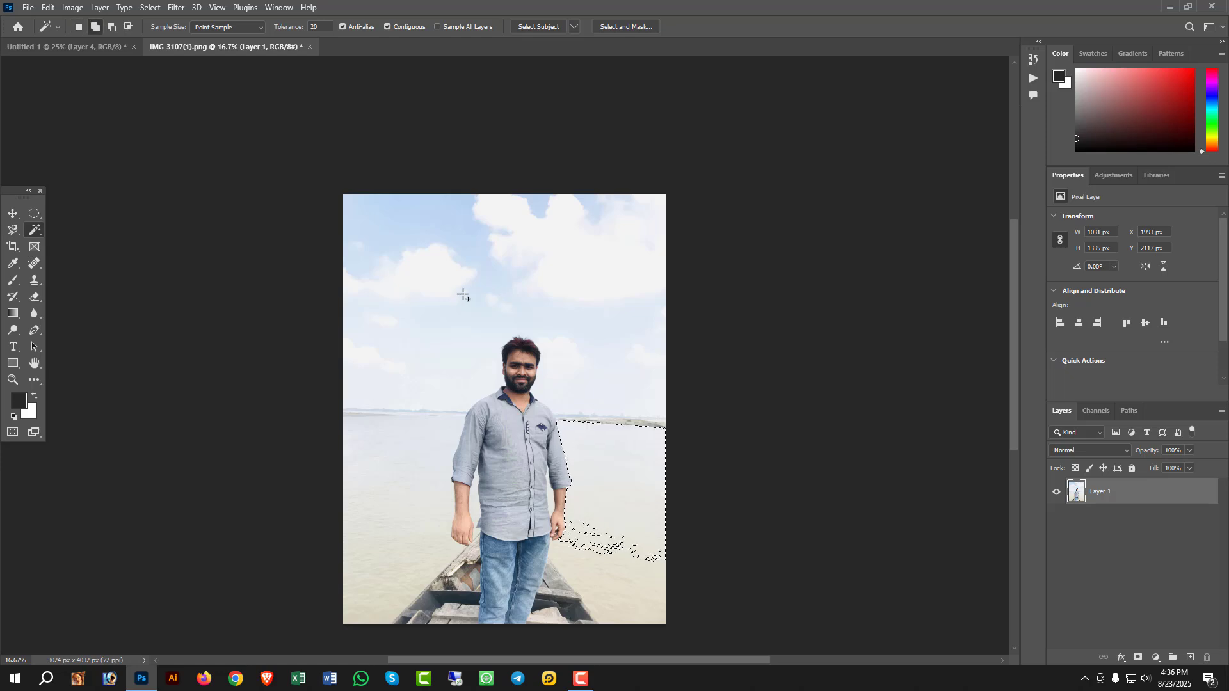
click(410, 278)
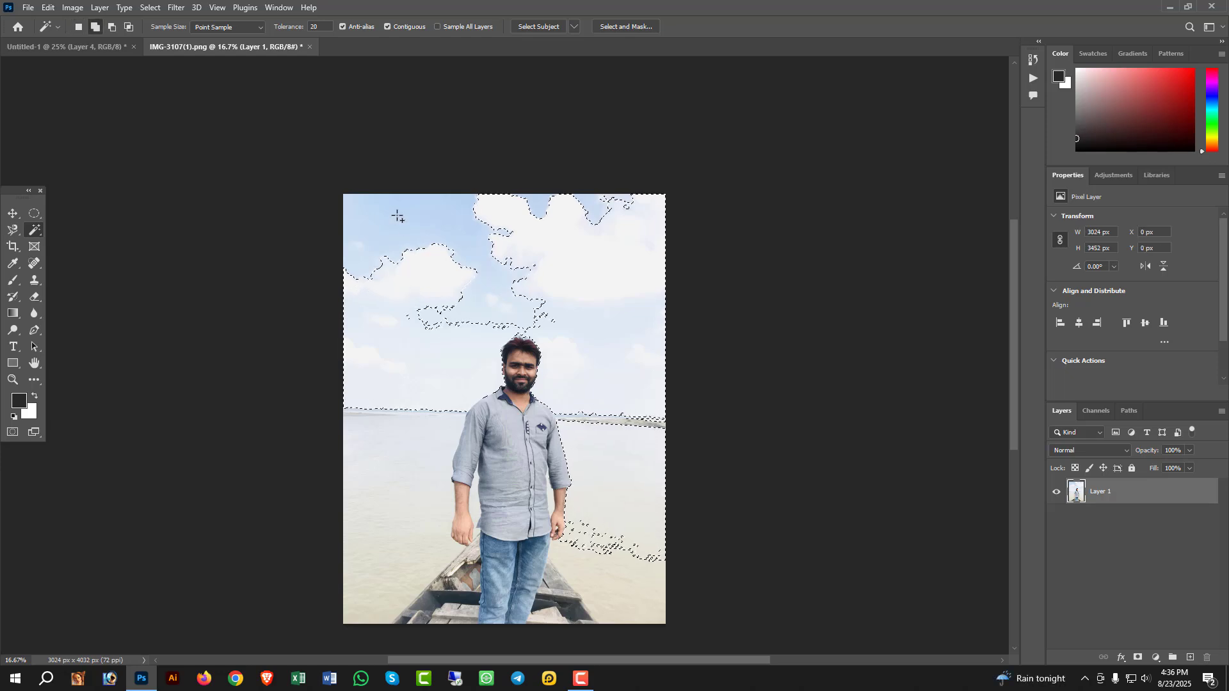
shift+click(530, 306)
shift+click(408, 566)
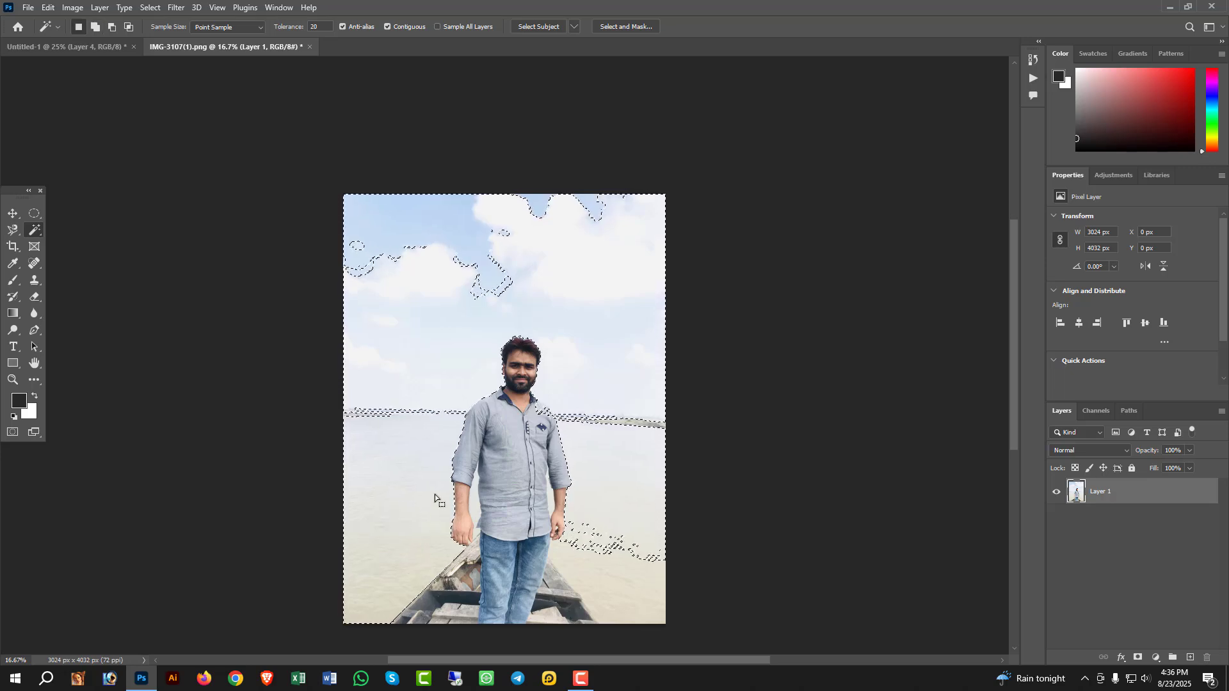
- Set the Magic Wand tolerance to 50 and clear the current selection
drag(326, 24, 248, 25)
text(50)
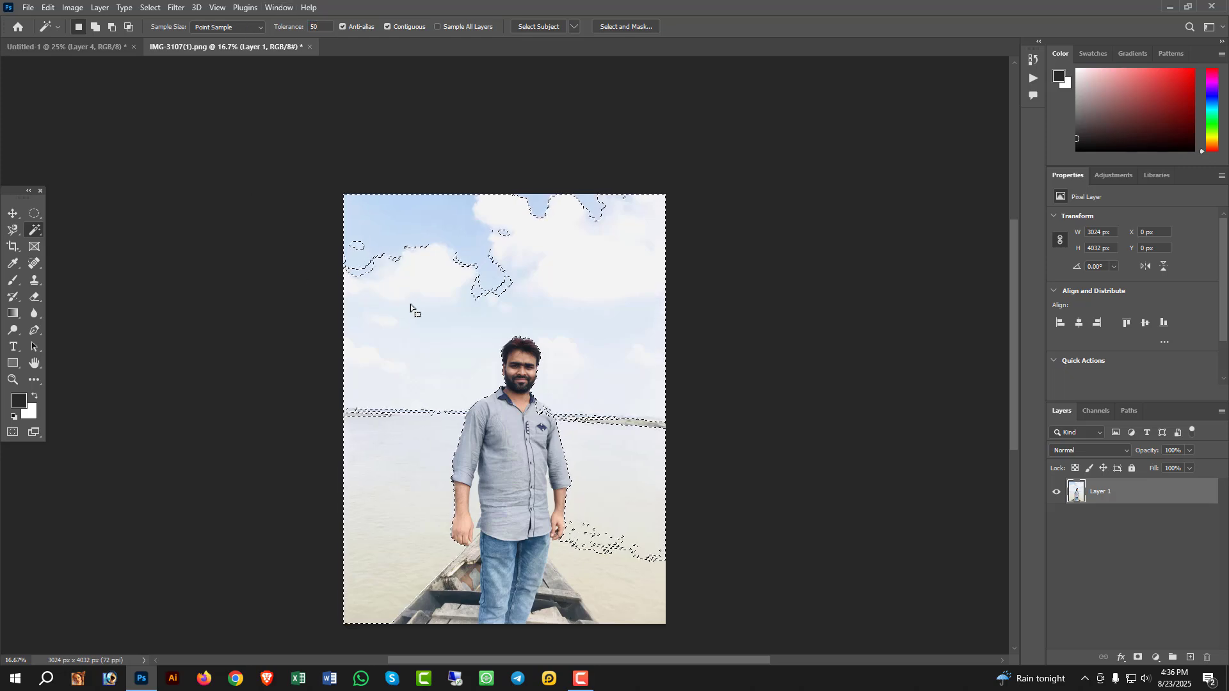
key(ctrl+d)
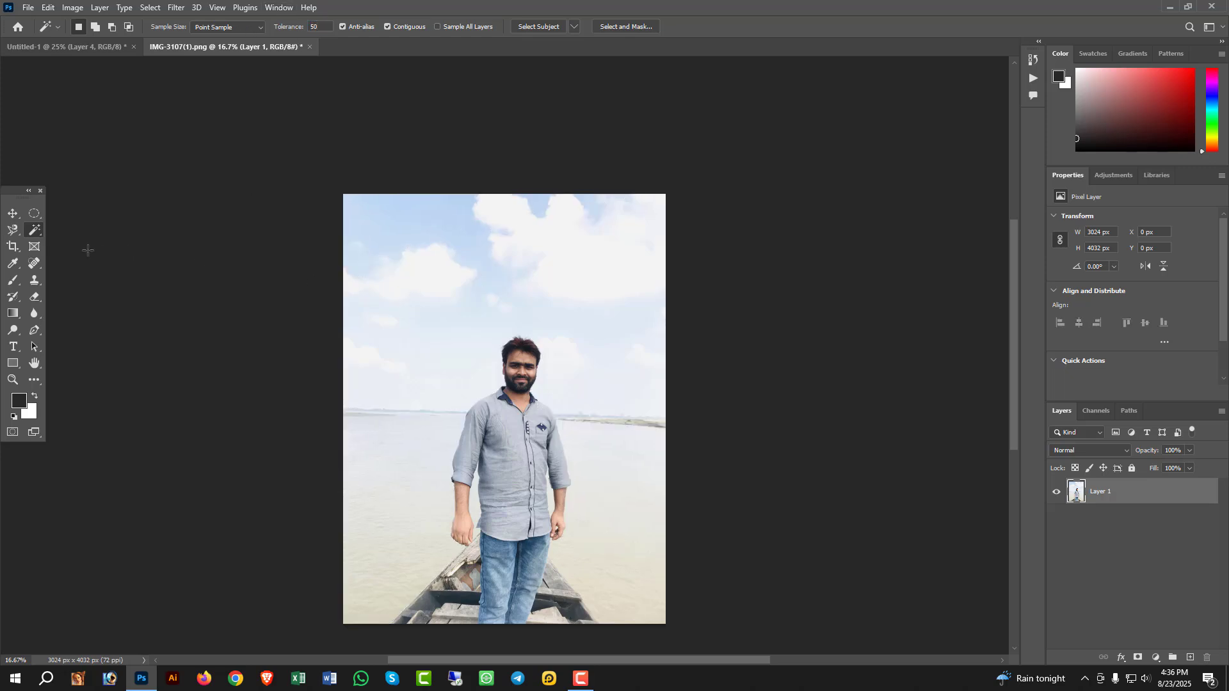
- Select the sky and water background with the Magic Wand and invert the selection
right_click(36, 230)
click(85, 253)
click(427, 286)
key(ctrl+d)
click(424, 259)
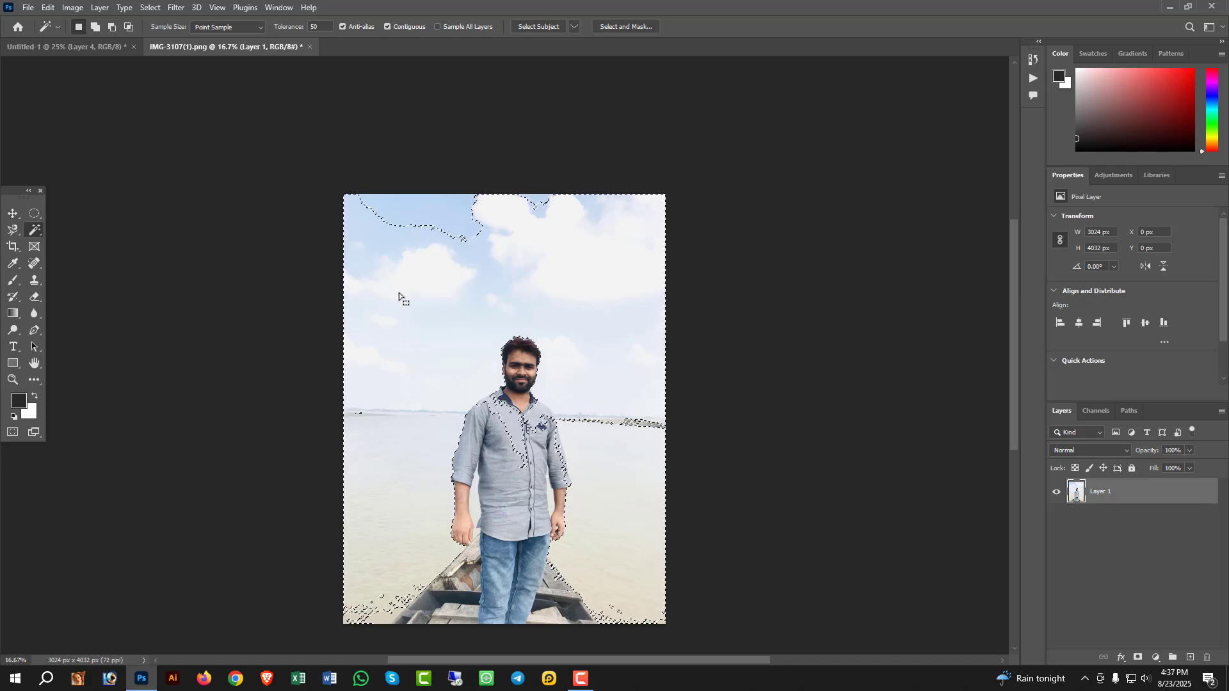
right_click(448, 289)
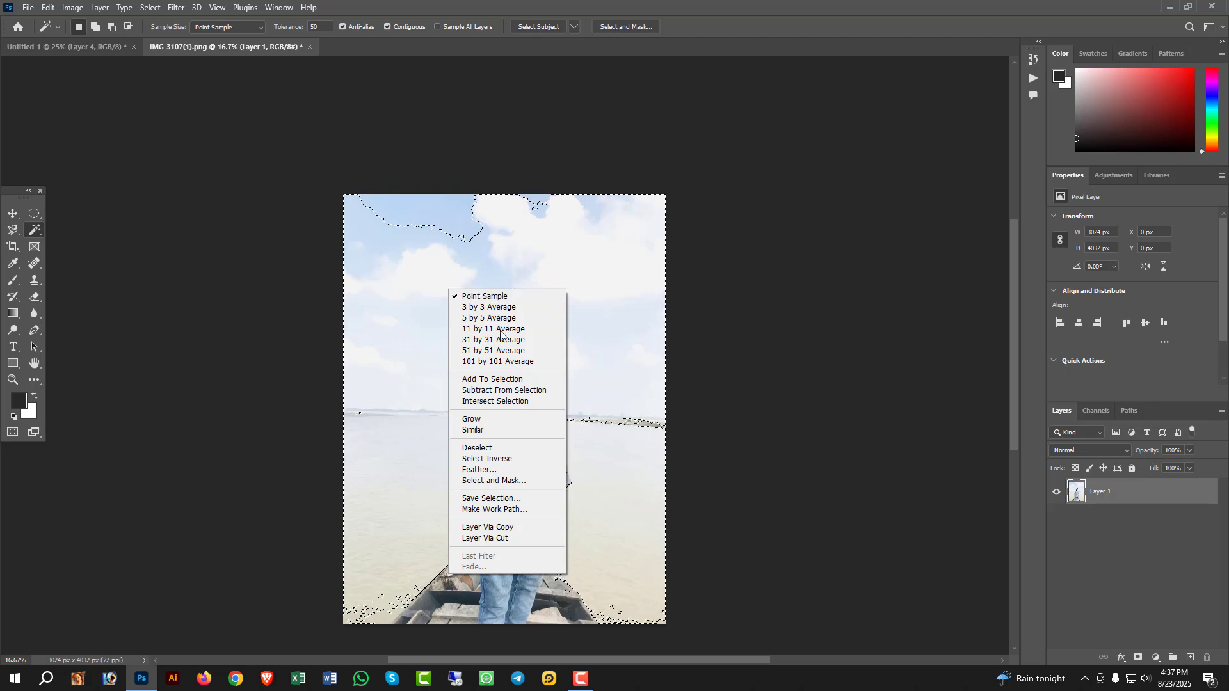
click(477, 459)
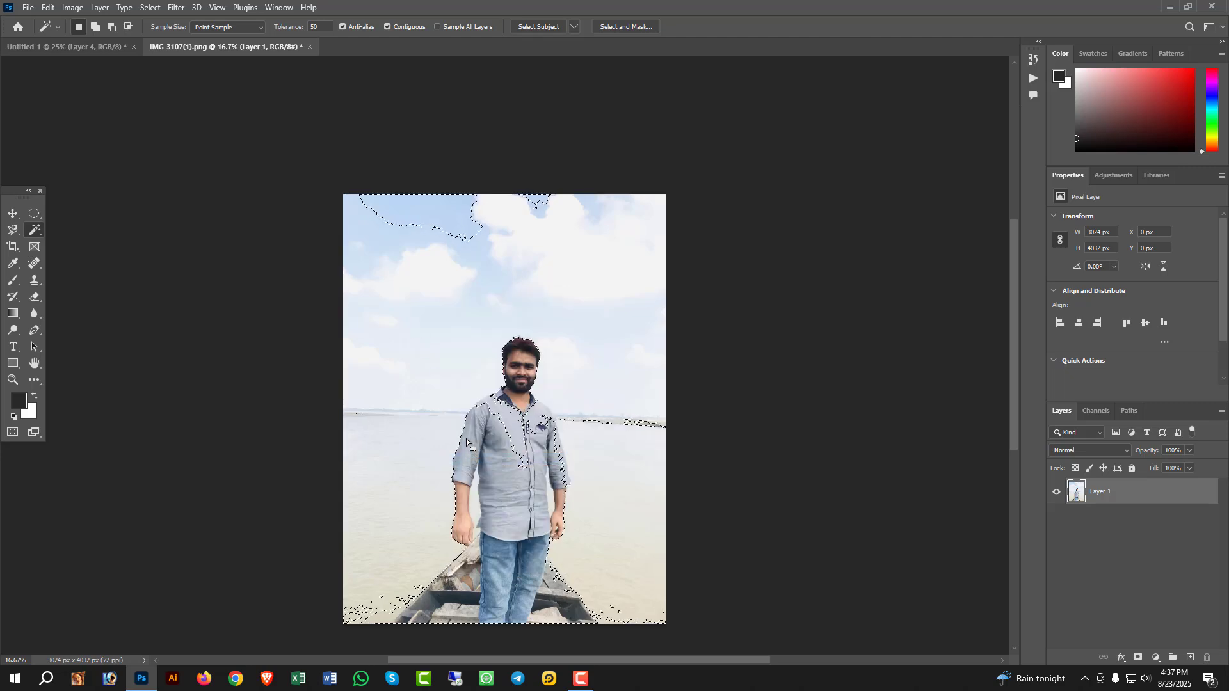
- Crop the photo around the man's head and torso, to about 1284 x 1656 px
click(13, 247)
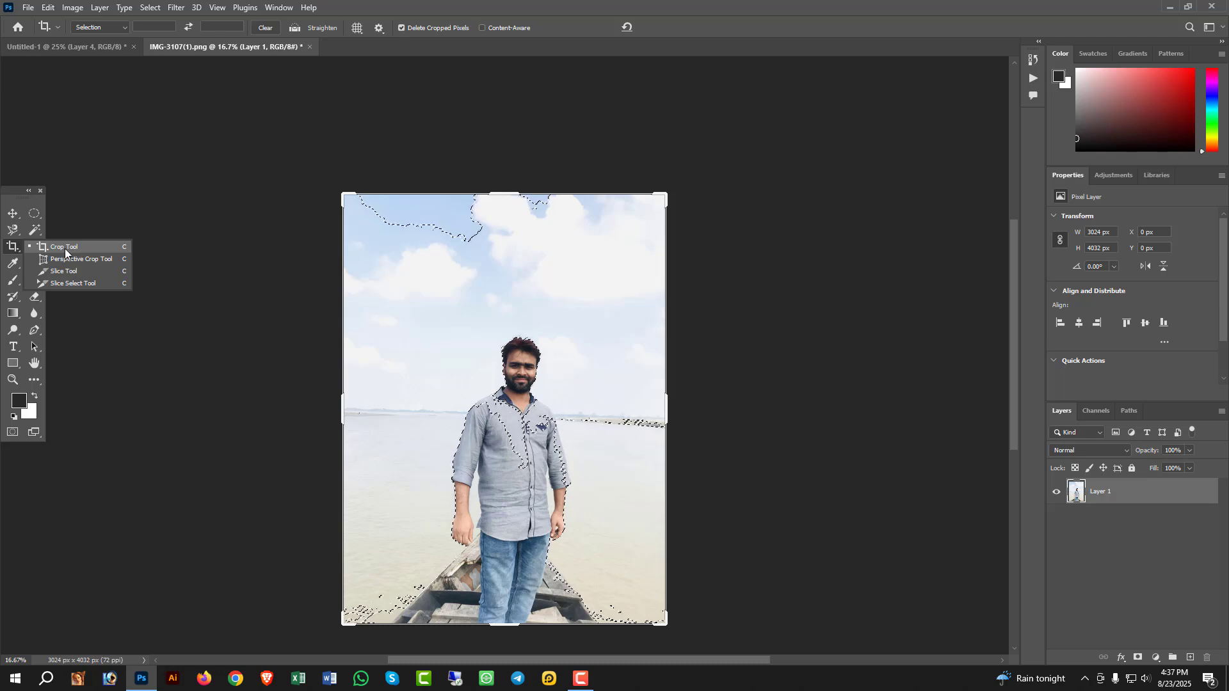
click(72, 250)
click(432, 316)
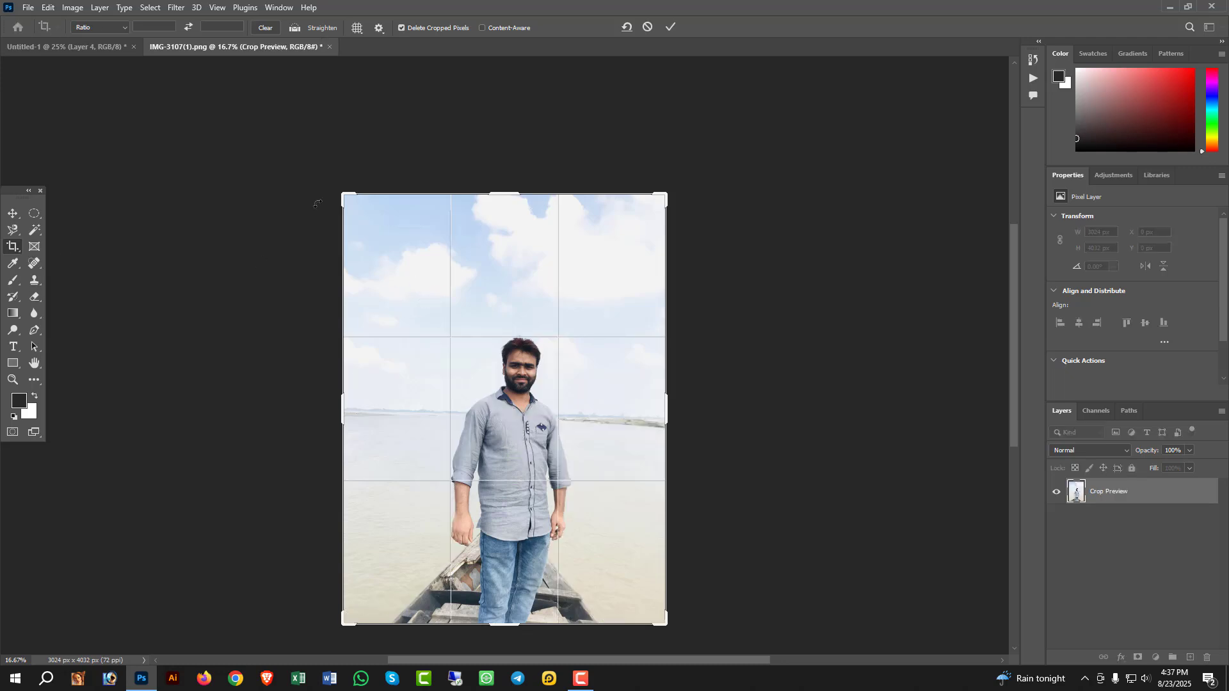
drag(354, 210, 398, 258)
drag(606, 553, 573, 497)
drag(519, 441, 524, 438)
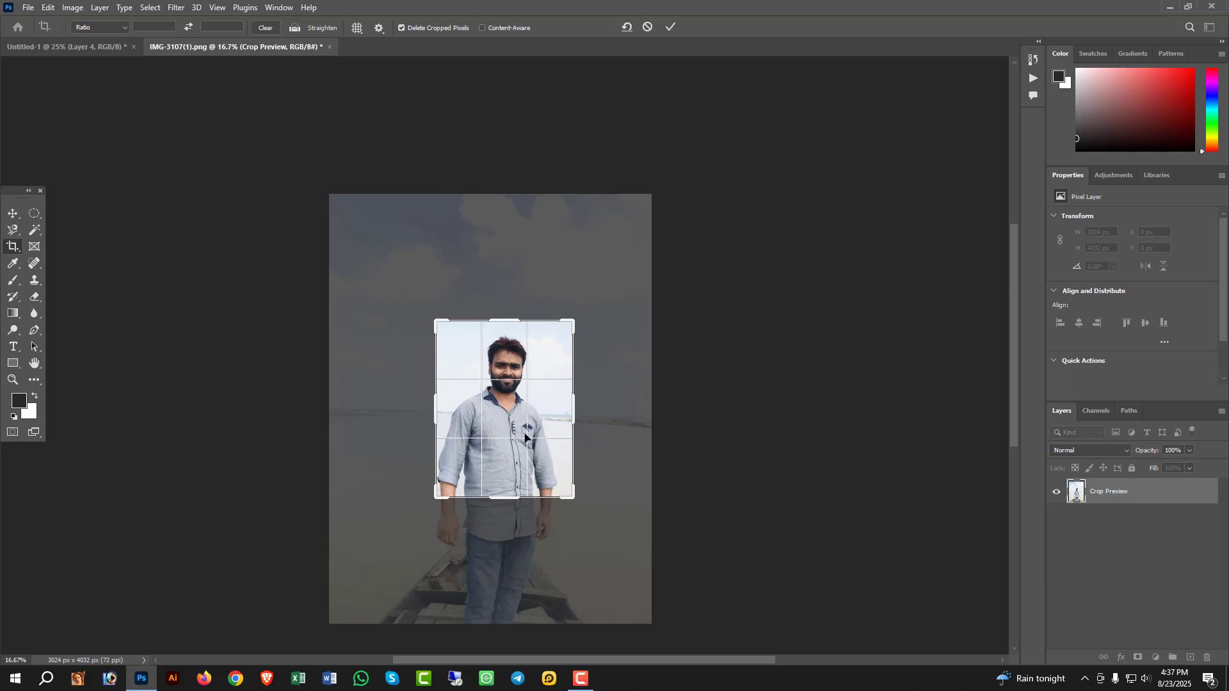
key(Return)
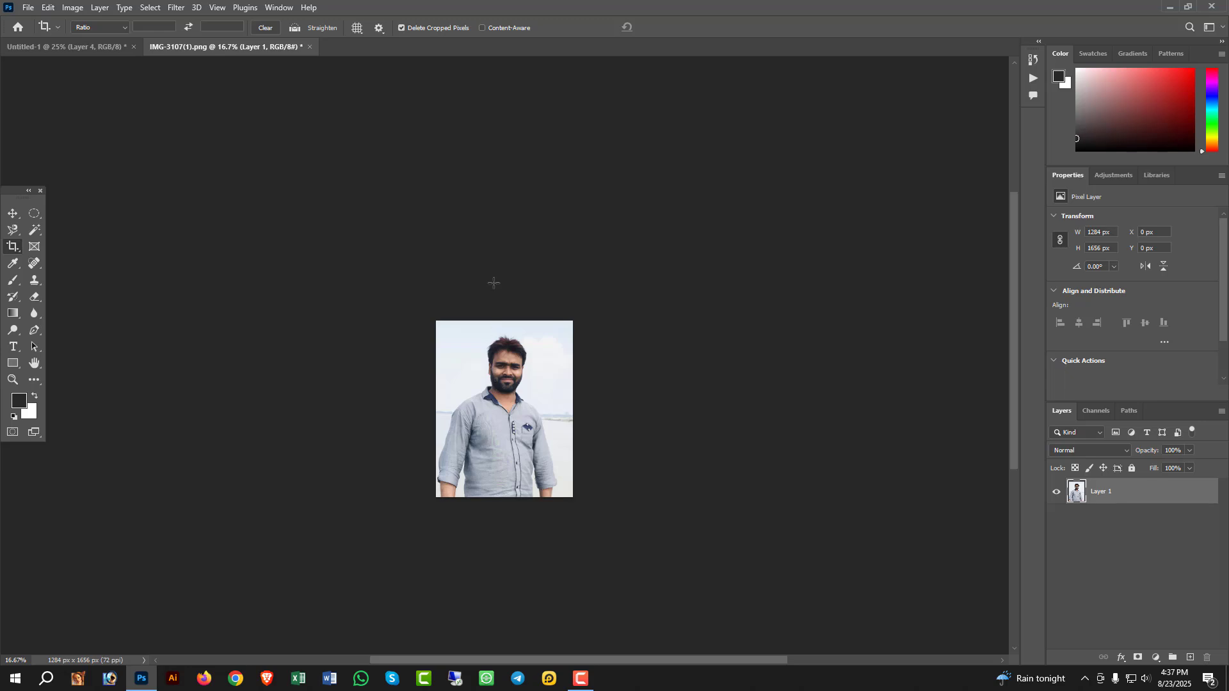
scroll(540, 371, up, 1)
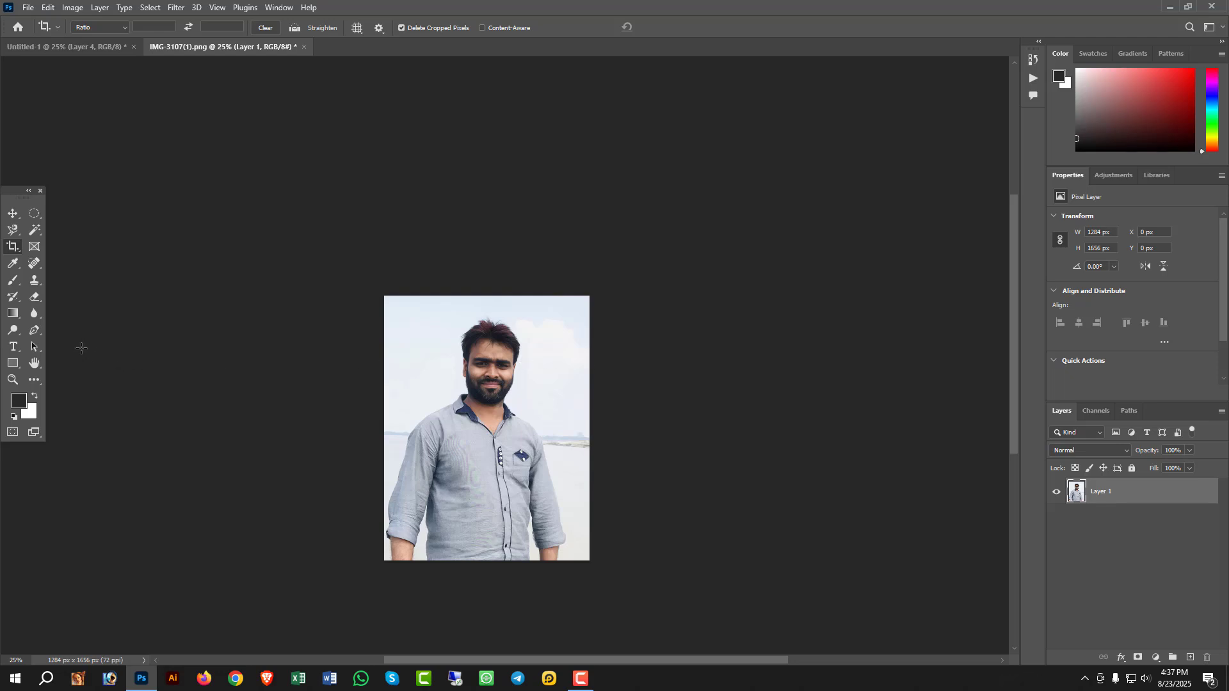
- Sample foreground colours with the Eyedropper from the man's forehead, forearm and shirt, ending on the blue pocket emblem
click(13, 265)
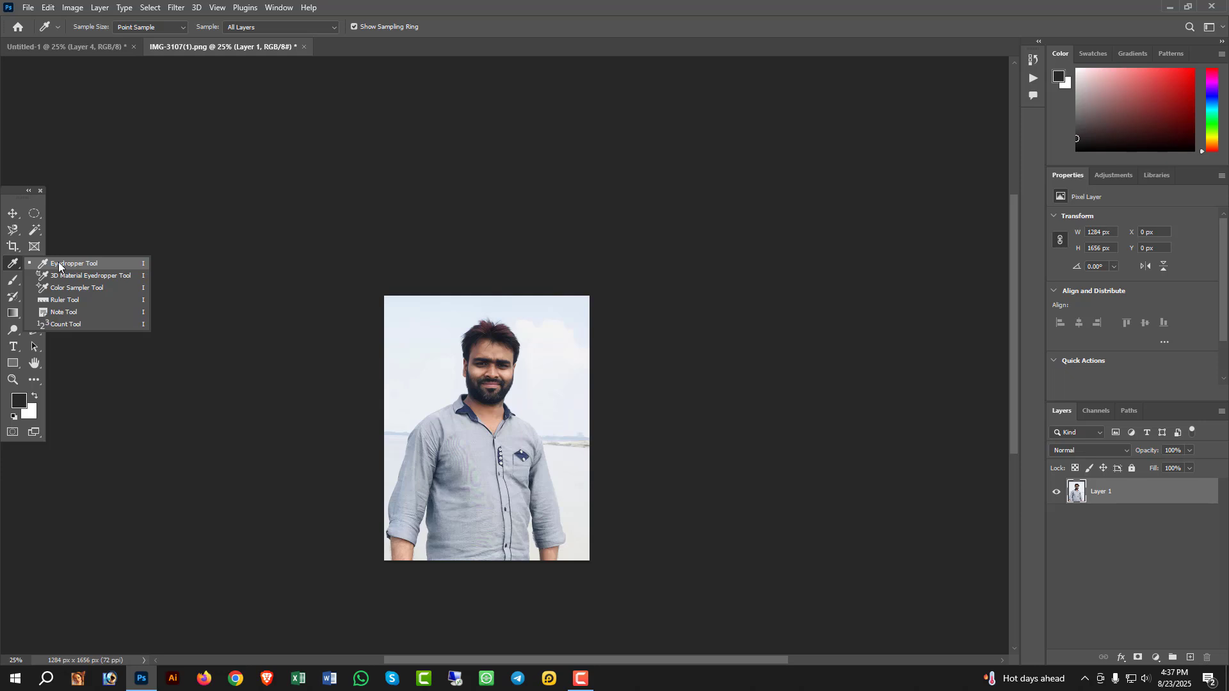
click(56, 266)
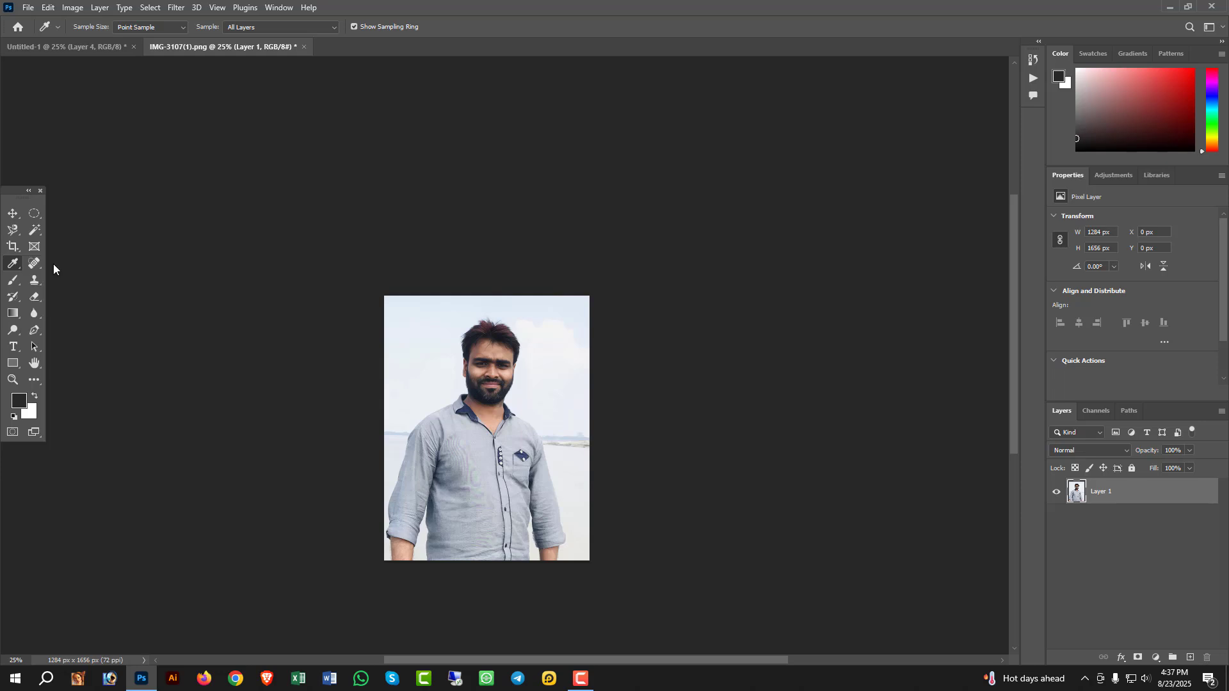
click(483, 351)
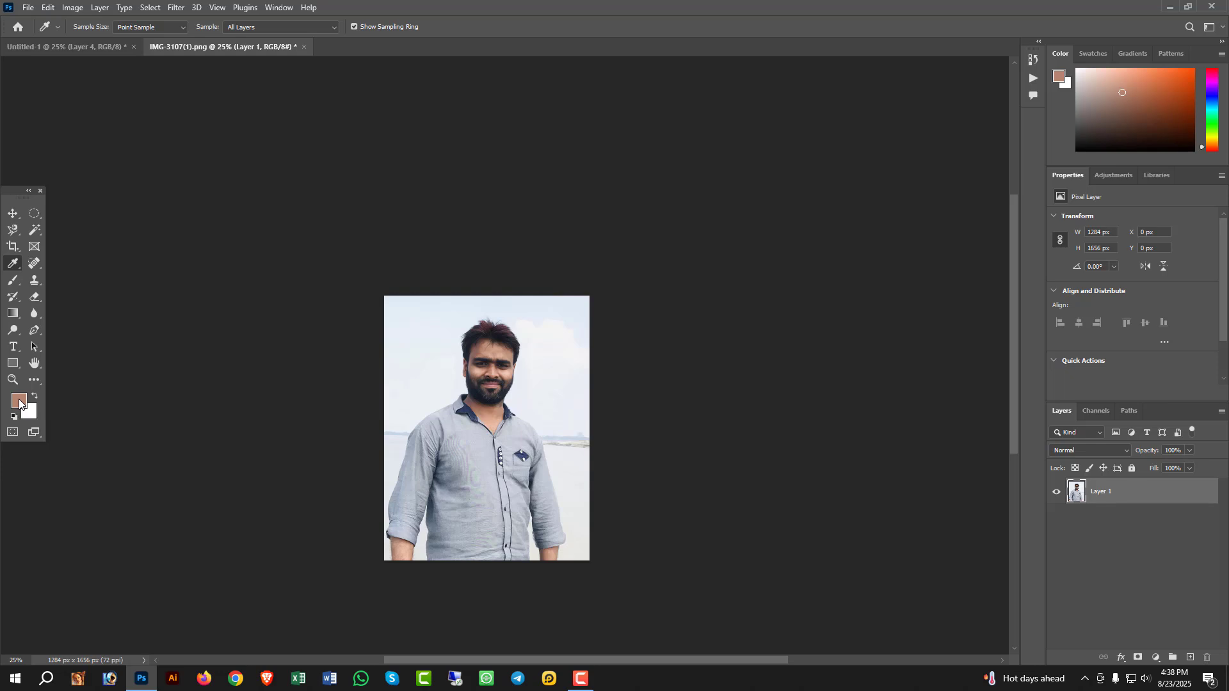
click(405, 550)
click(479, 448)
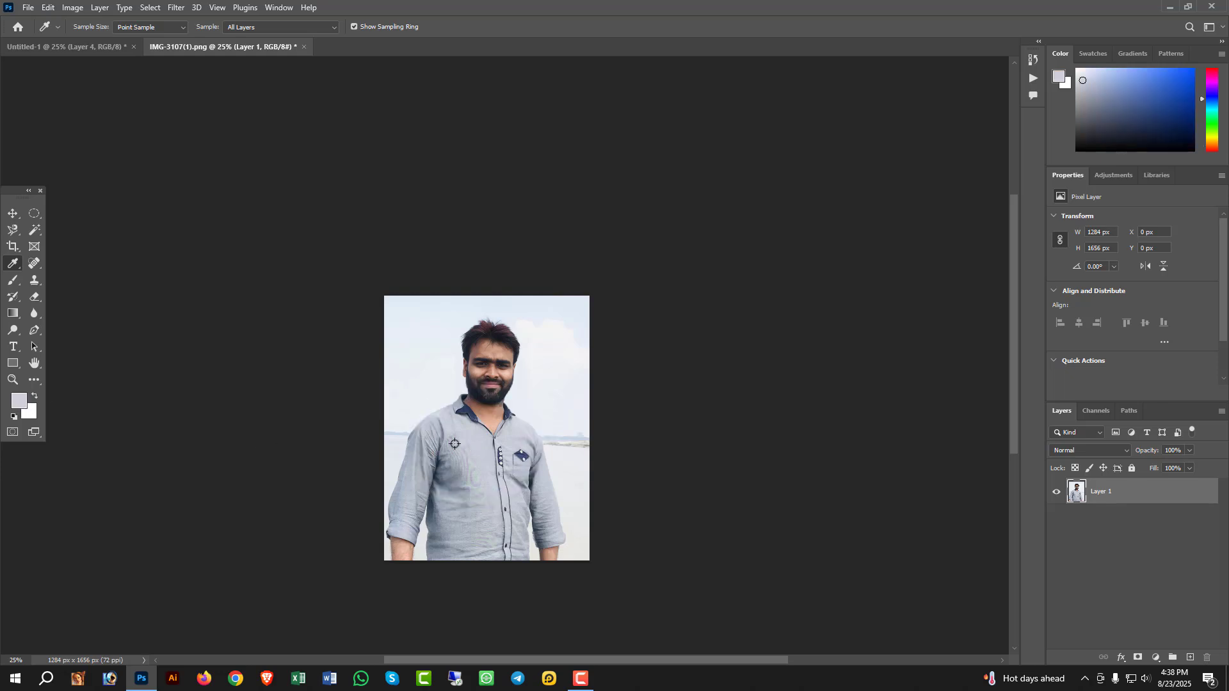
click(522, 455)
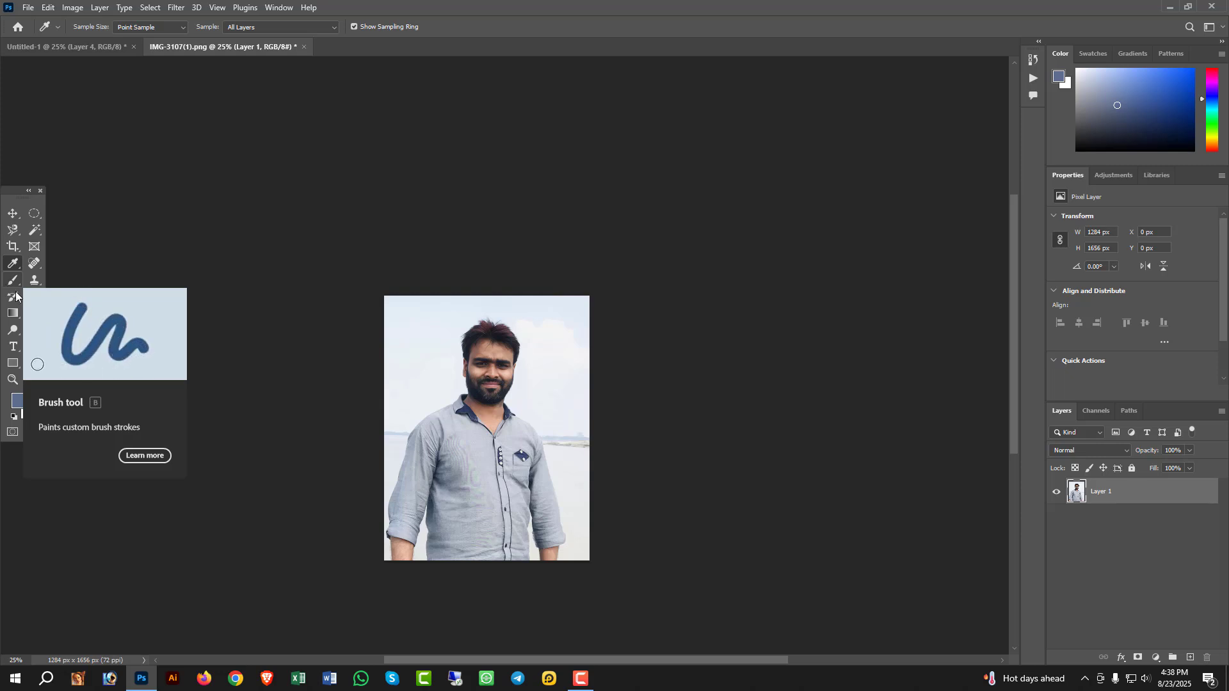
- Activate the Brush tool and add a new empty layer above the photo
drag(35, 296, 71, 301)
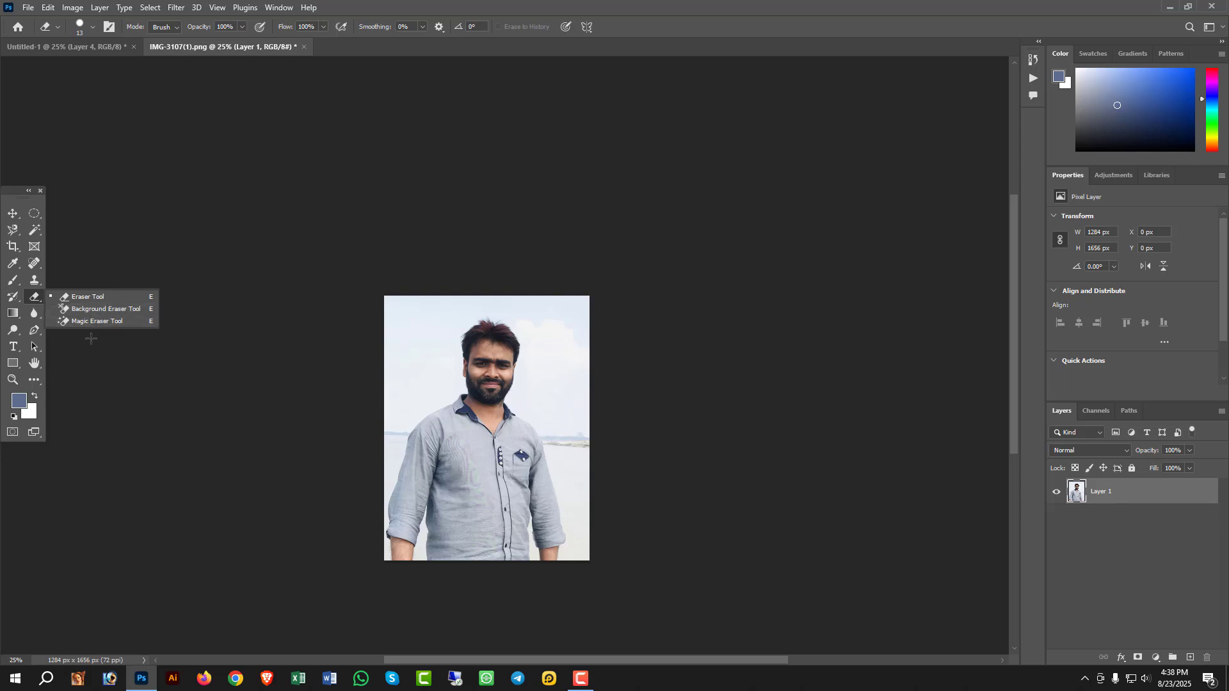
right_click(12, 280)
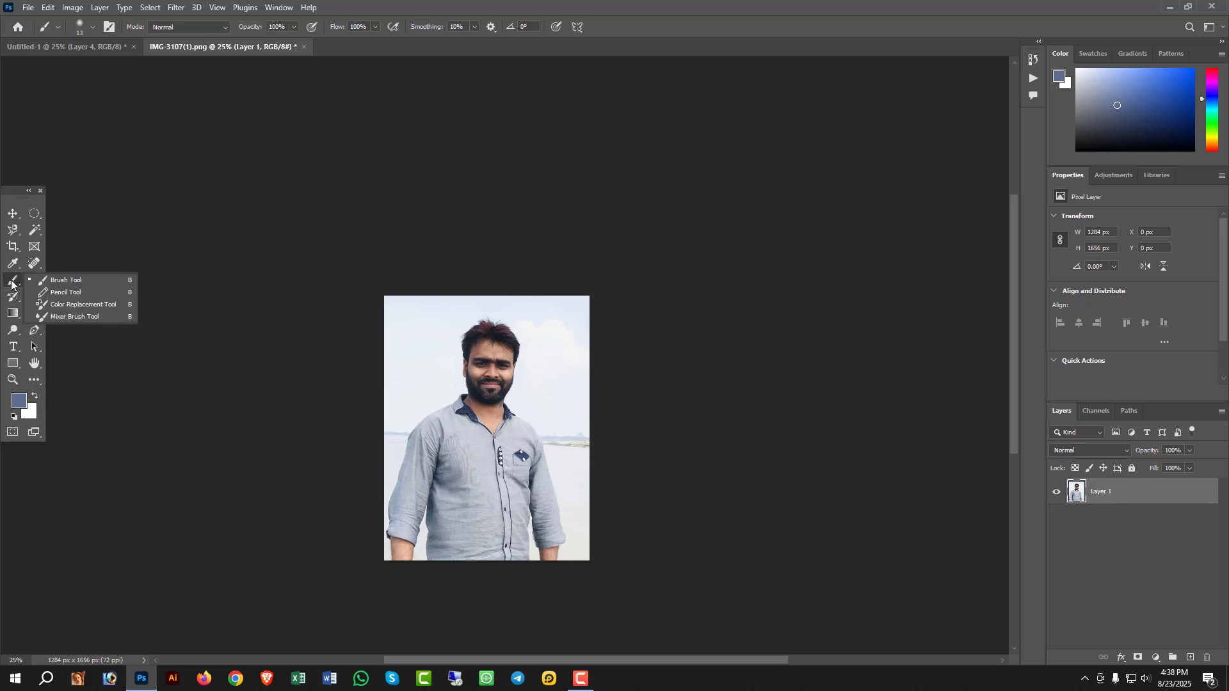
click(84, 283)
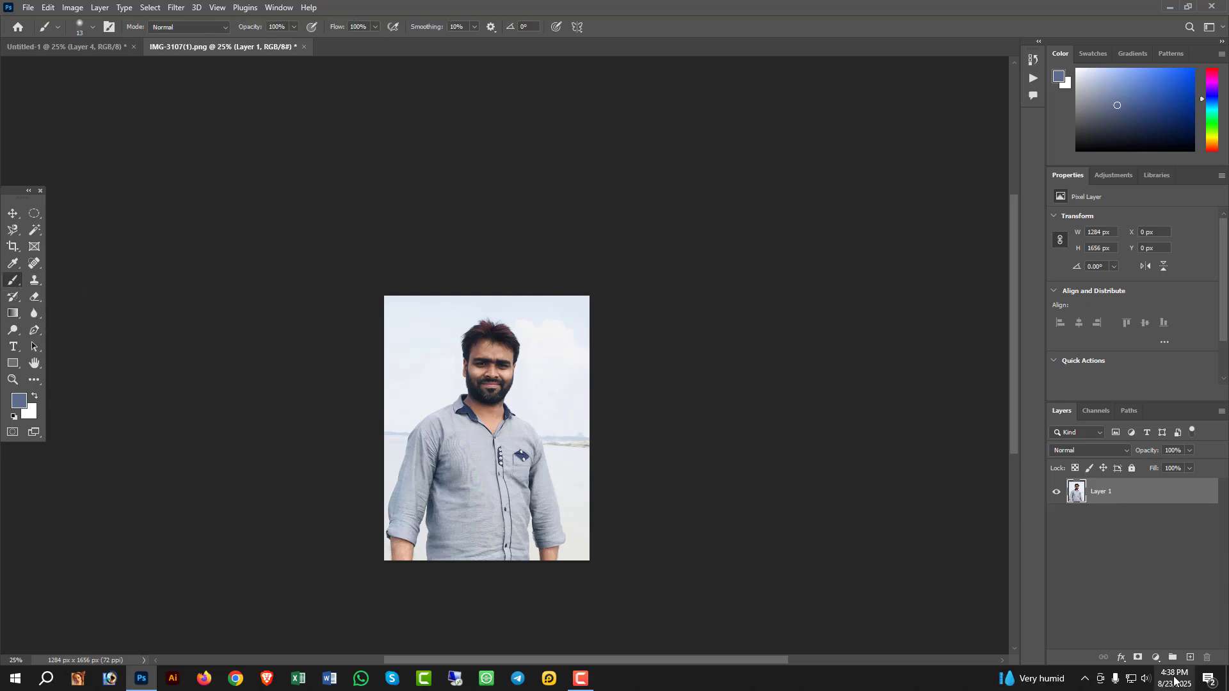
click(1189, 658)
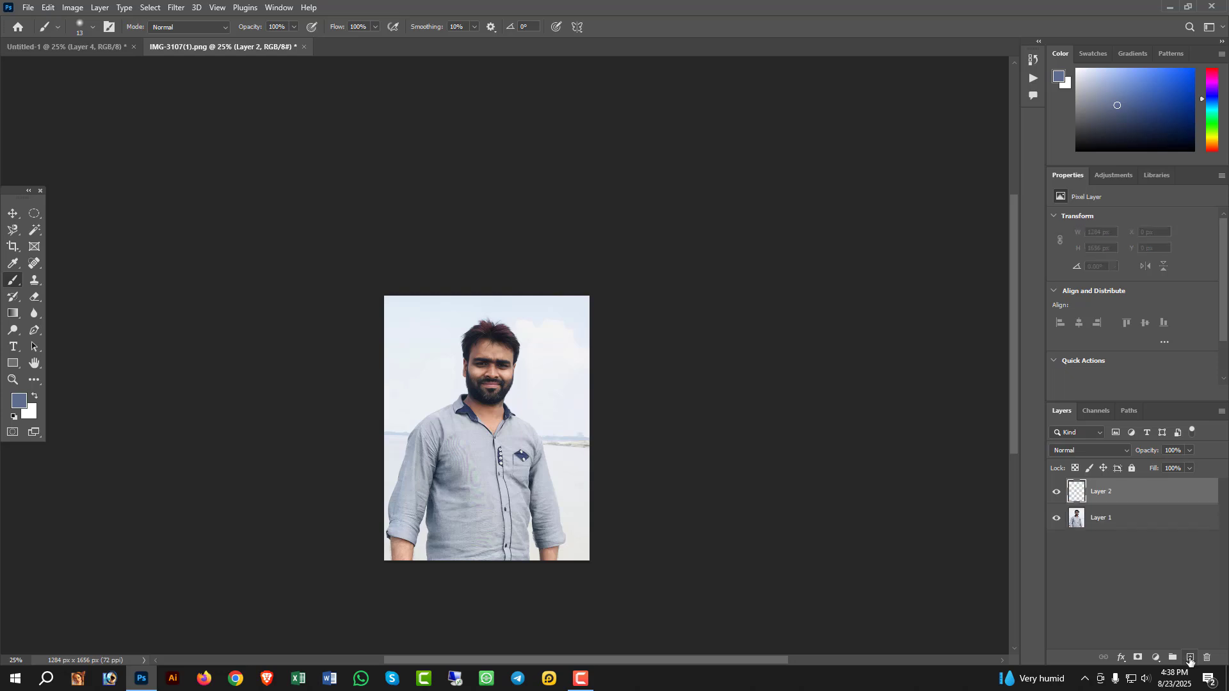
- Try painting a soft 5000 px brush dab over the sky beside the man's head, and undo it
click(91, 27)
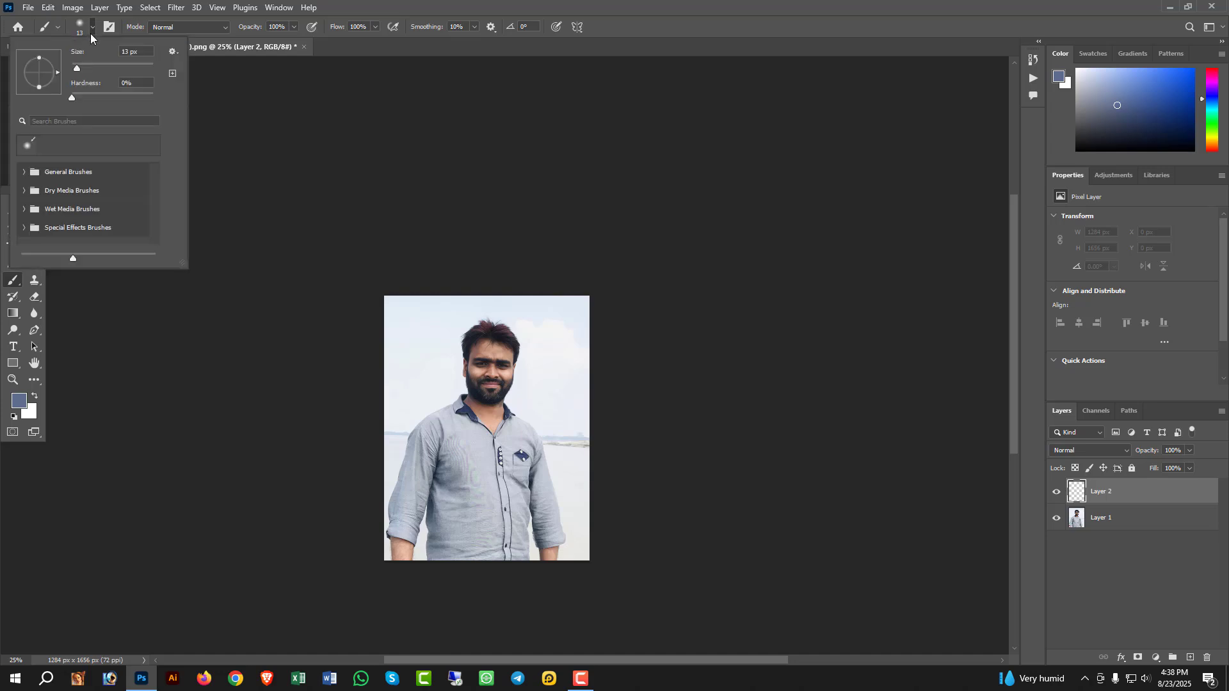
drag(78, 68, 97, 68)
click(401, 329)
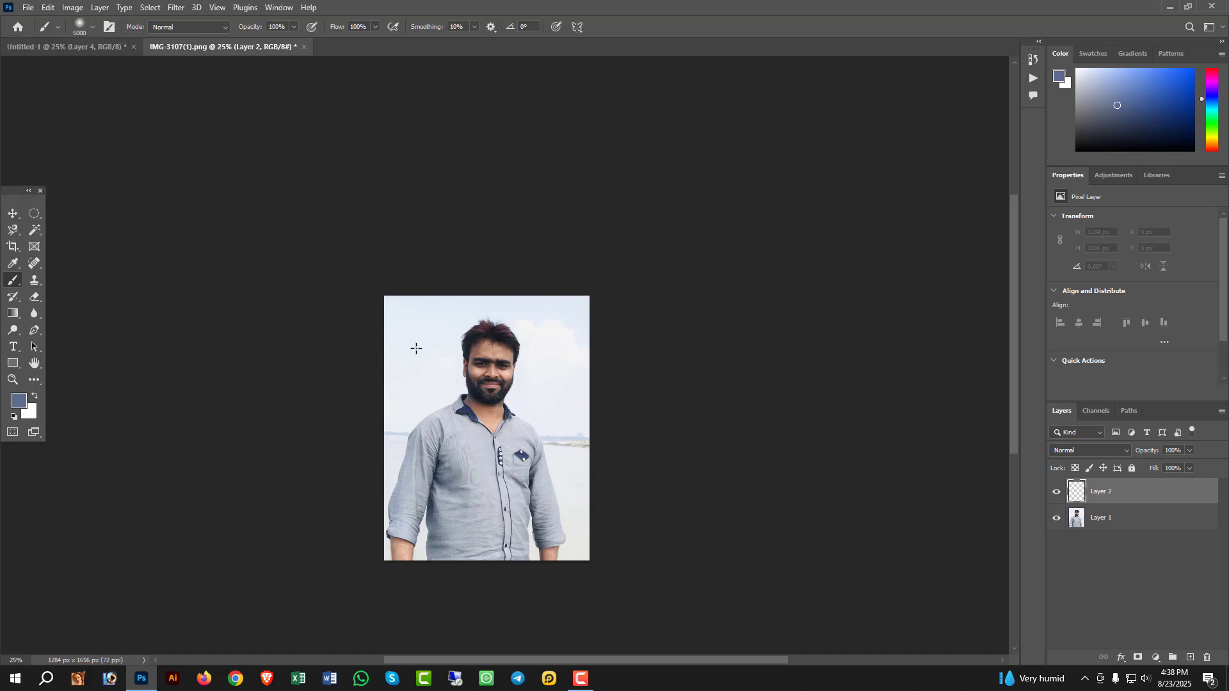
click(420, 349)
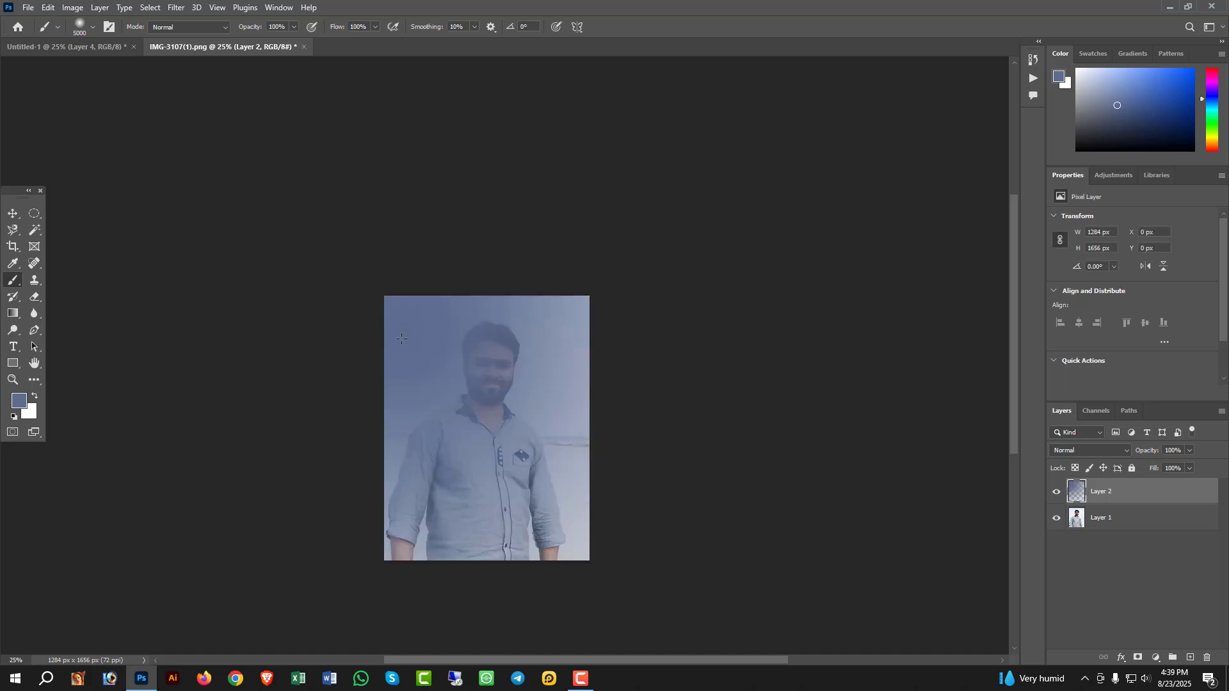
key(ctrl+z)
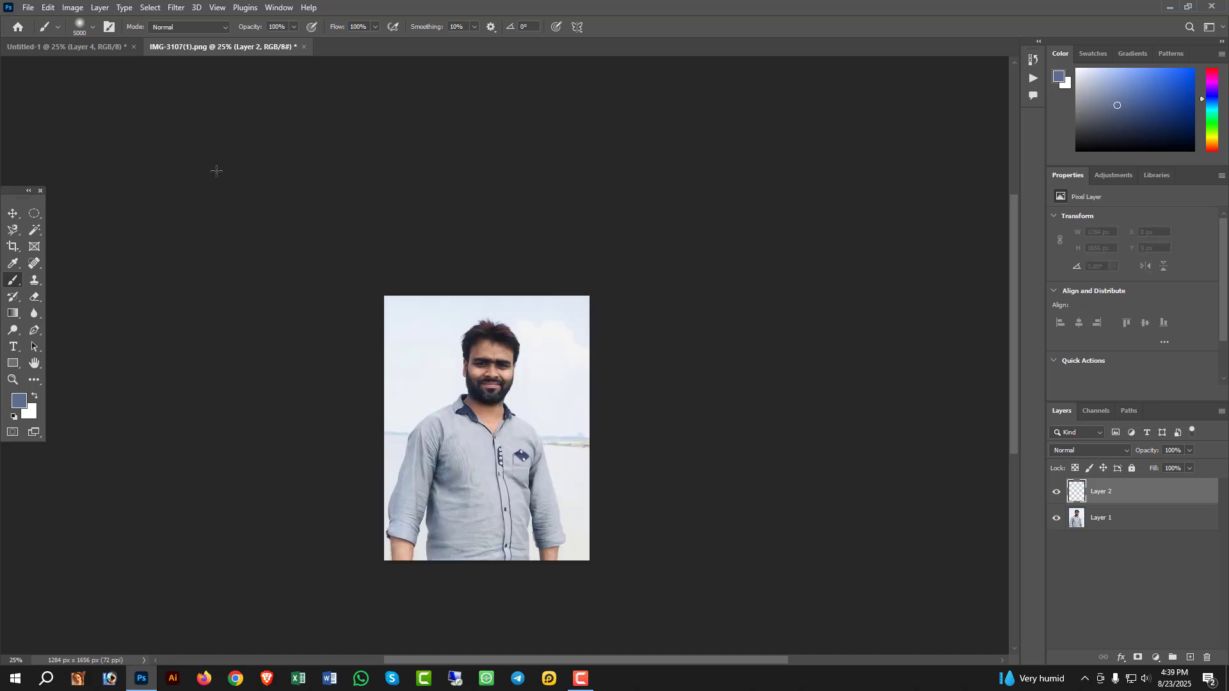
- Set the brush size to 77 px and paint looping freehand strokes over the man's face, shirt and the sky
click(93, 27)
click(84, 66)
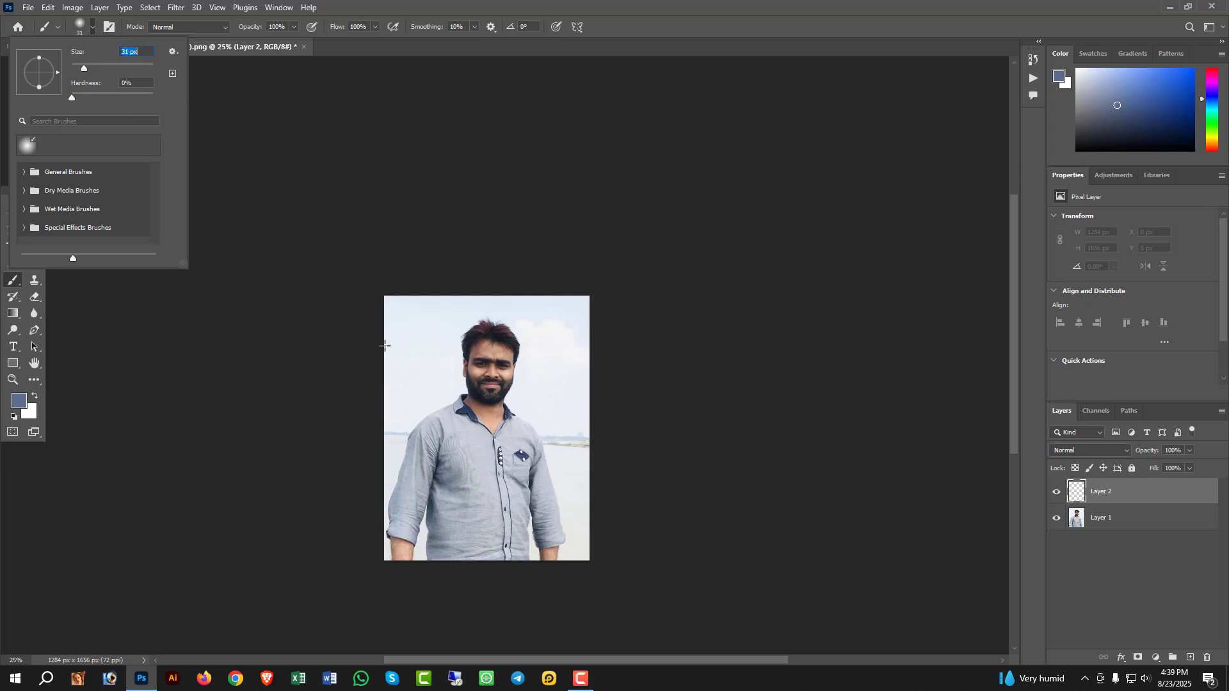
drag(79, 69, 74, 70)
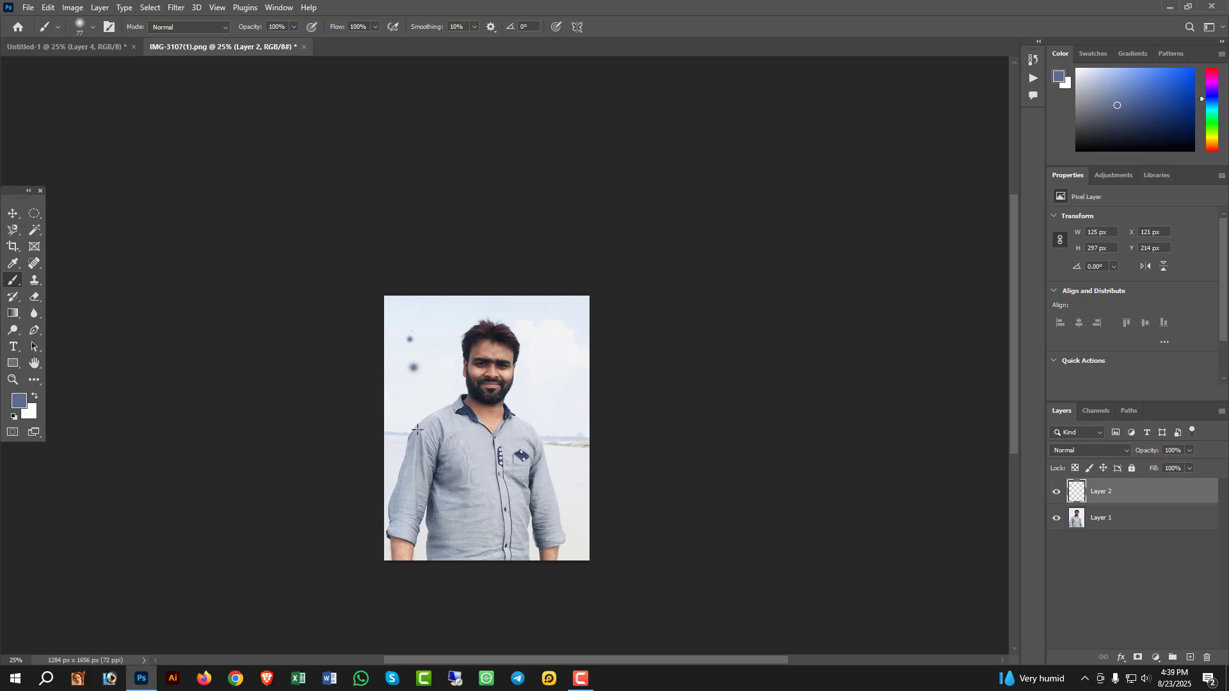
mouse_move(418, 429)
mouse_down()
mouse_move(452, 463)
mouse_move(493, 461)
mouse_move(472, 358)
mouse_move(455, 390)
mouse_move(514, 452)
mouse_up()
drag(513, 505, 495, 530)
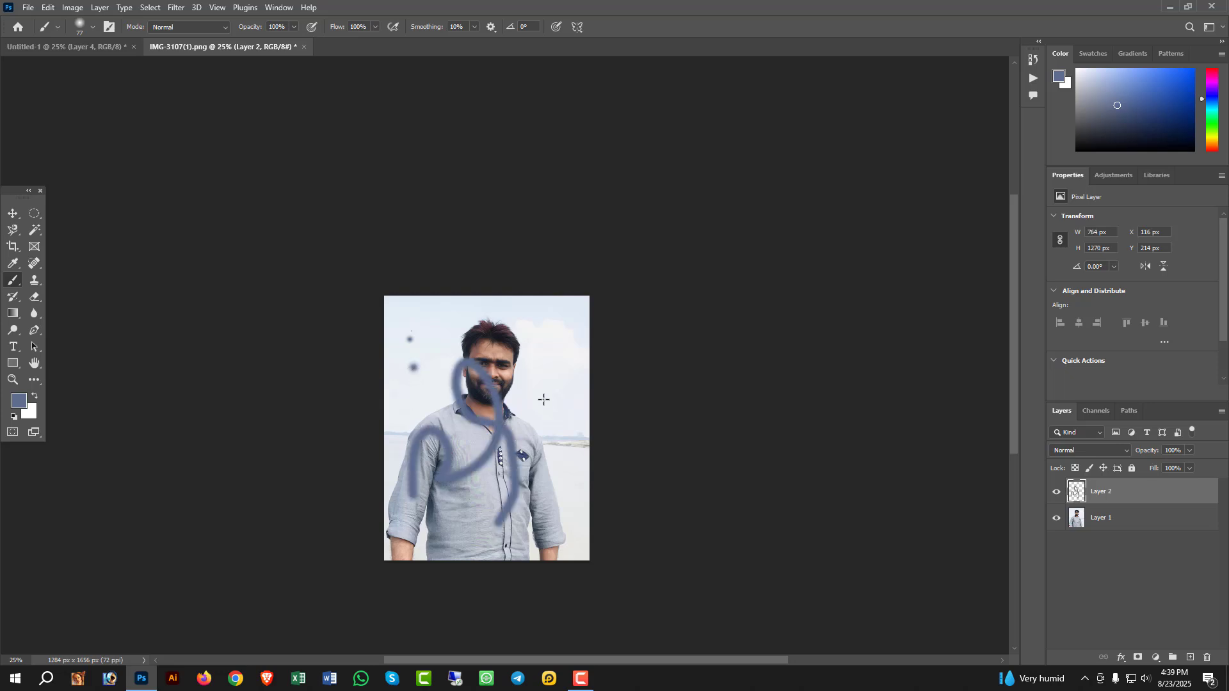
mouse_move(529, 369)
mouse_down()
mouse_move(542, 372)
mouse_move(437, 401)
mouse_up()
mouse_move(448, 335)
mouse_down()
mouse_move(527, 370)
mouse_move(478, 337)
mouse_move(435, 473)
mouse_up()
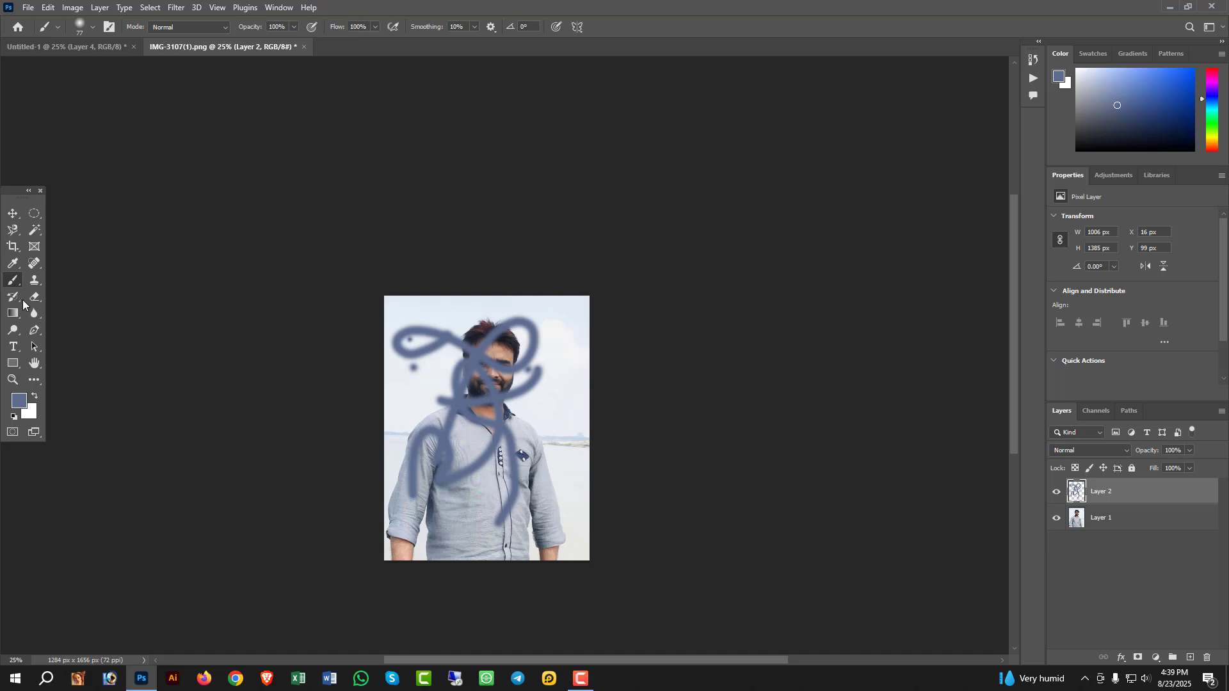
- Erase the blue brush strokes from Layer 2 with the Eraser tool, enlarging its size to 136 px
drag(36, 301, 74, 300)
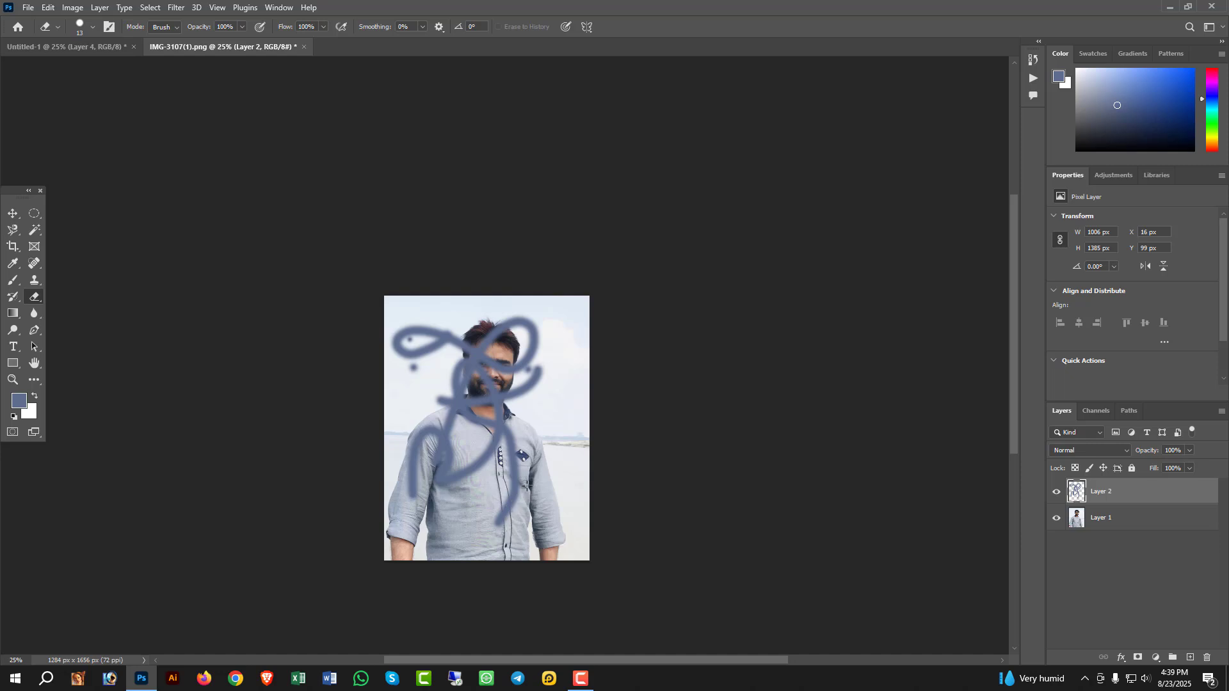
mouse_move(520, 477)
mouse_down()
mouse_move(500, 511)
mouse_move(500, 489)
mouse_move(514, 489)
mouse_up()
click(93, 27)
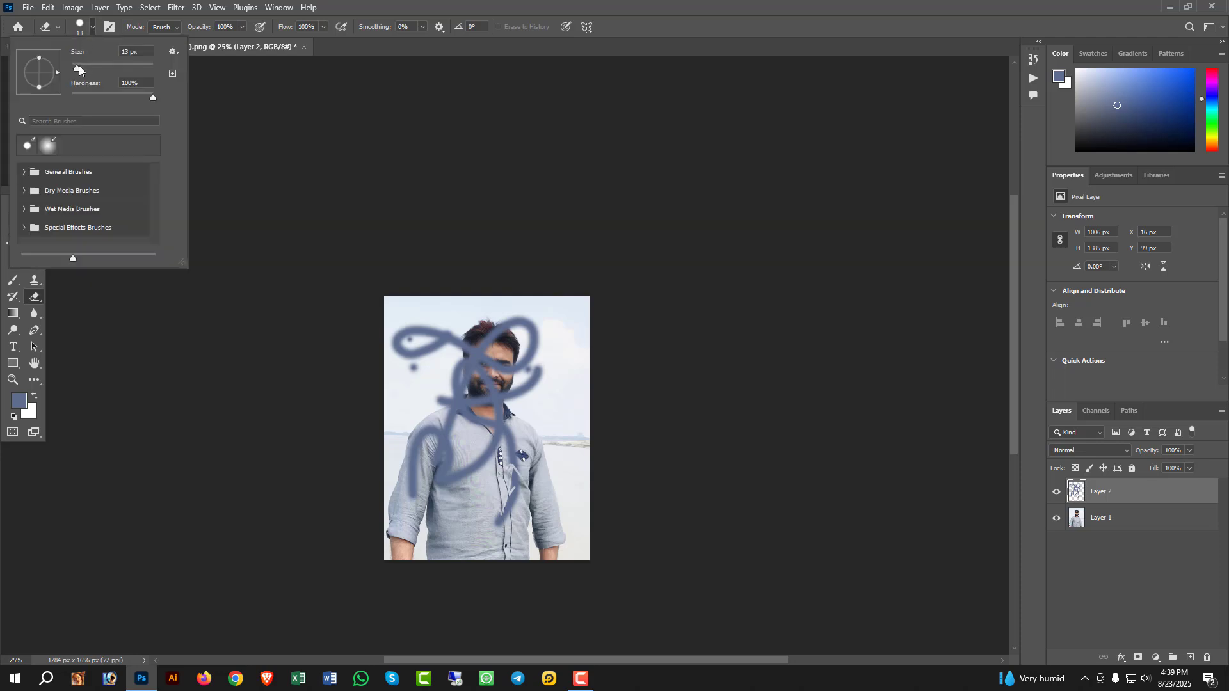
drag(77, 68, 92, 69)
mouse_move(509, 511)
mouse_down()
mouse_move(499, 547)
mouse_move(453, 441)
mouse_move(532, 387)
mouse_move(530, 409)
mouse_move(477, 469)
mouse_move(472, 446)
mouse_move(381, 509)
mouse_move(469, 491)
mouse_move(443, 475)
mouse_move(405, 498)
mouse_move(451, 447)
mouse_move(520, 469)
mouse_up()
mouse_move(424, 452)
mouse_down()
mouse_move(556, 345)
mouse_move(541, 364)
mouse_up()
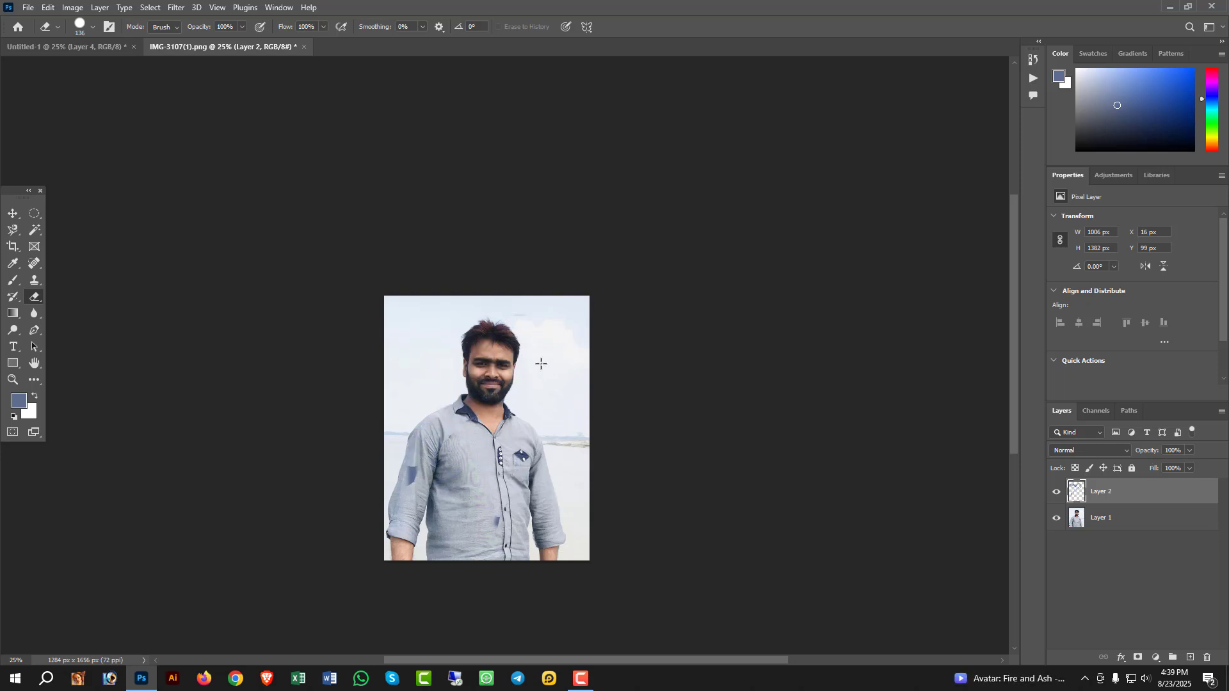
click(412, 475)
- Edit the Gradient tool's colours, setting the start stop of the gradient to red (ff0000)
click(12, 313)
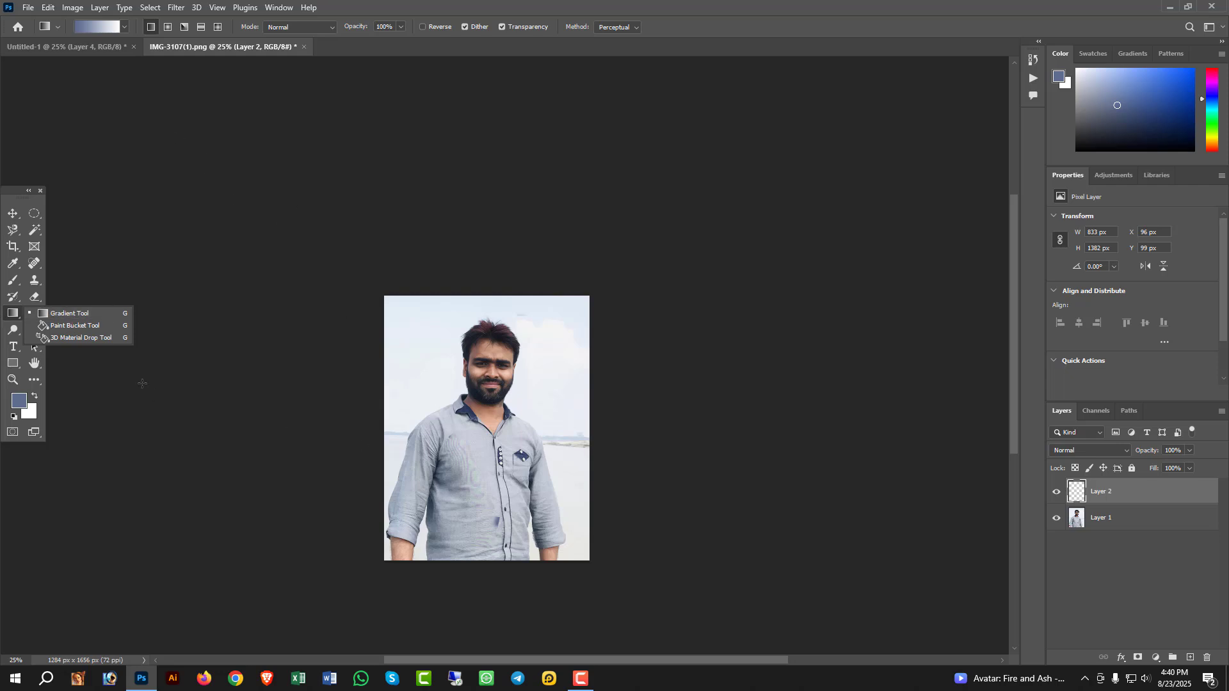
click(59, 314)
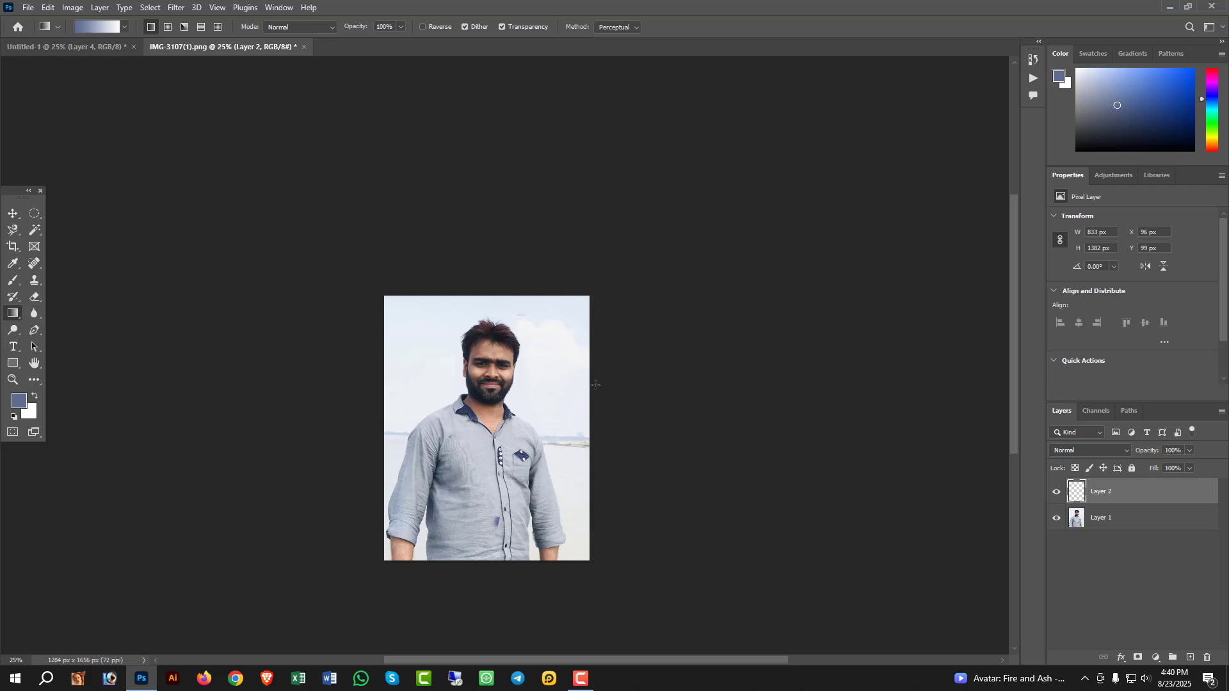
click(92, 28)
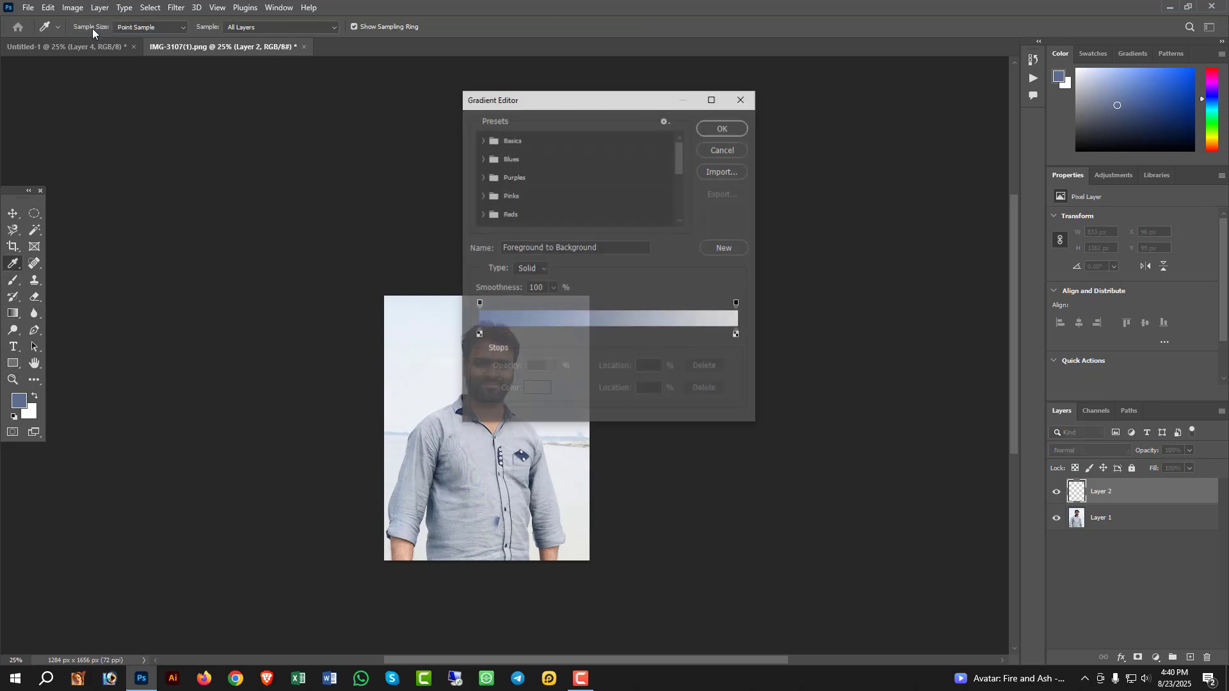
click(478, 335)
double_click(479, 335)
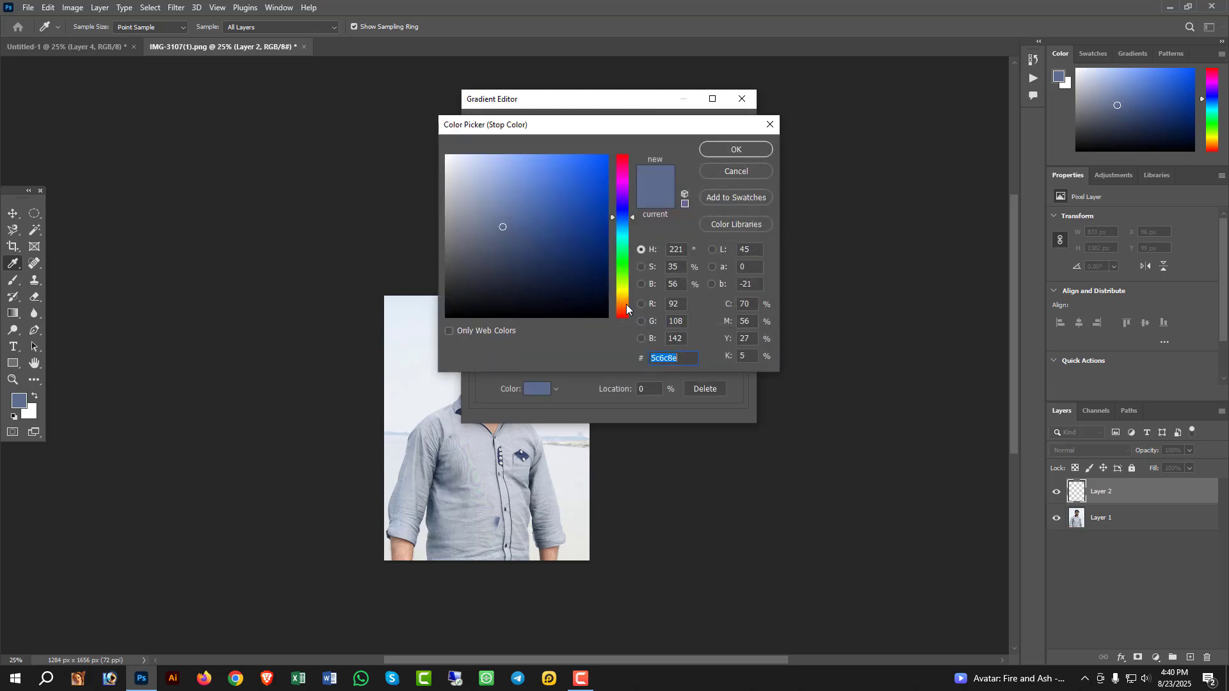
drag(626, 305, 624, 318)
drag(589, 202, 634, 155)
click(737, 150)
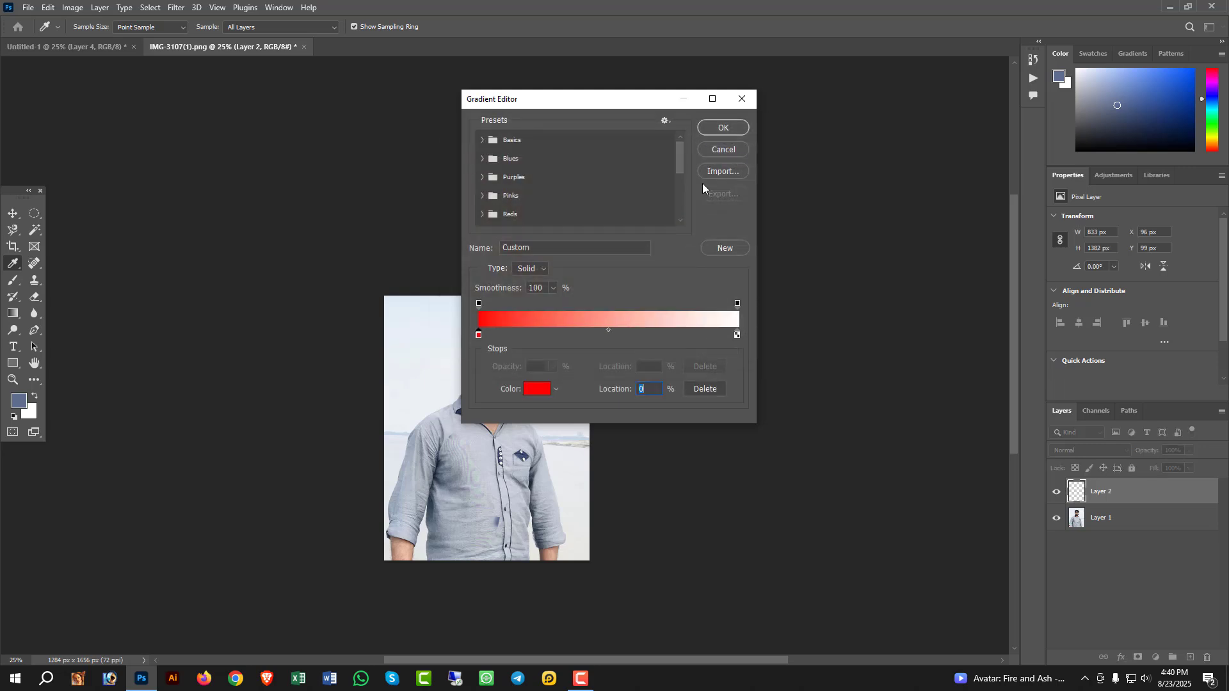
double_click(479, 336)
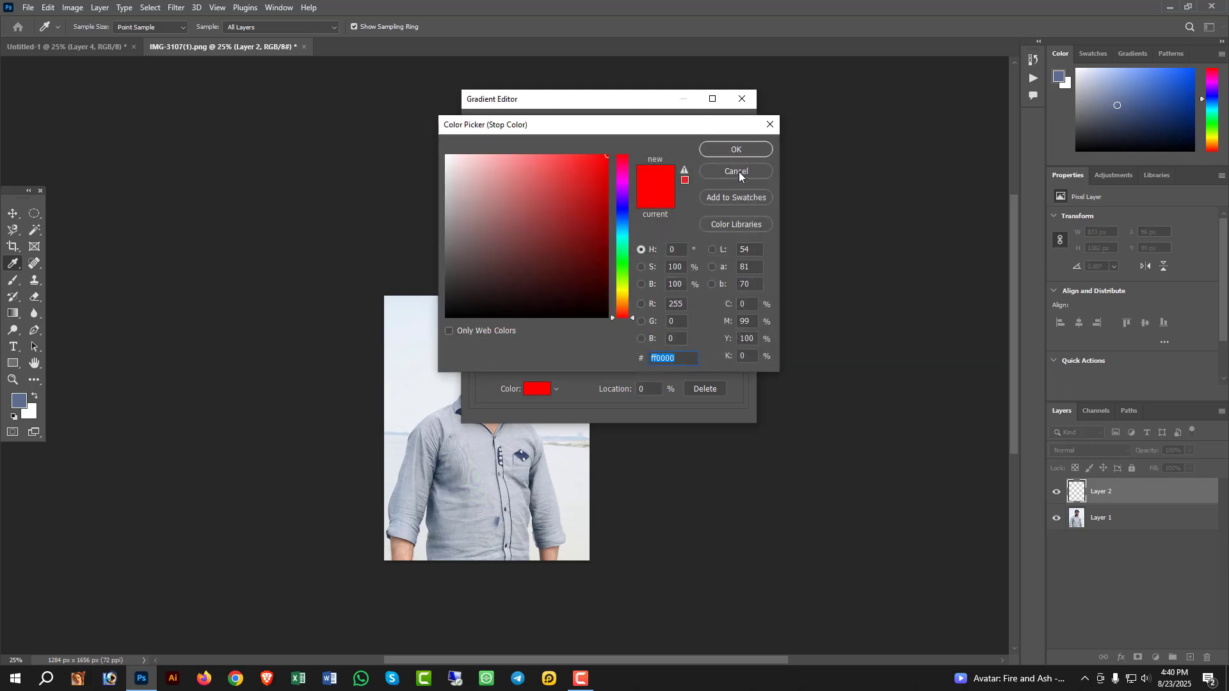
click(737, 171)
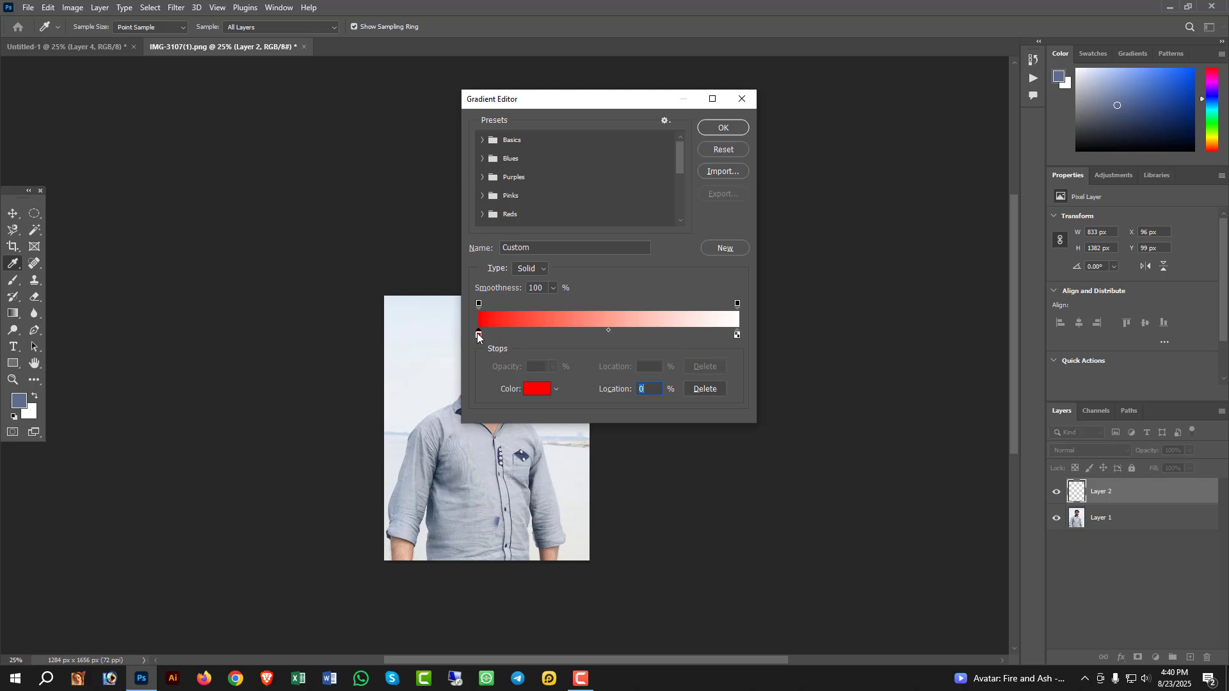
- Add a bright green colour stop at the 25% location of the gradient
drag(479, 335, 542, 337)
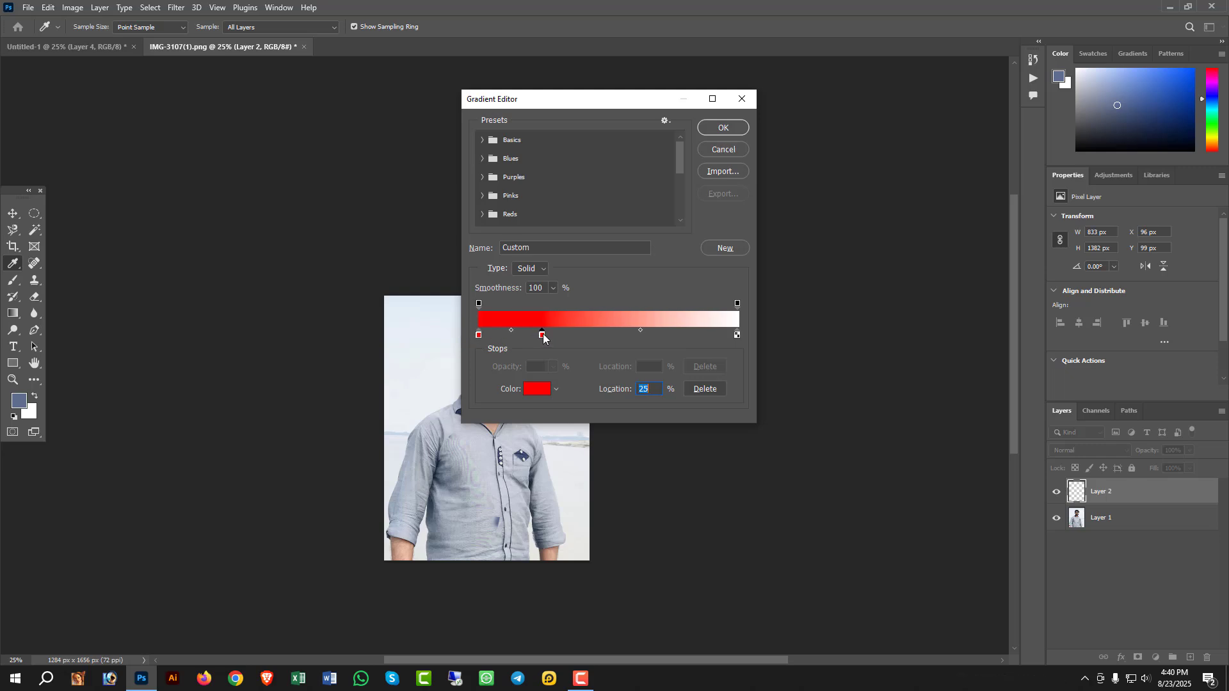
click(537, 388)
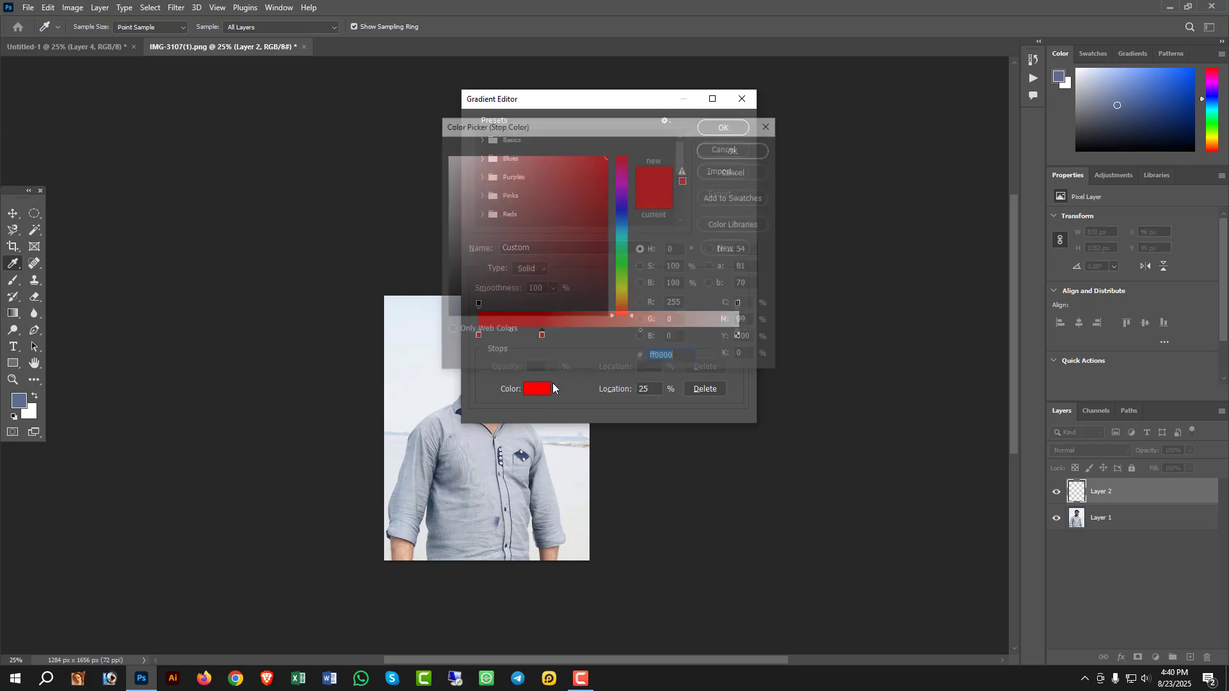
click(619, 269)
click(735, 149)
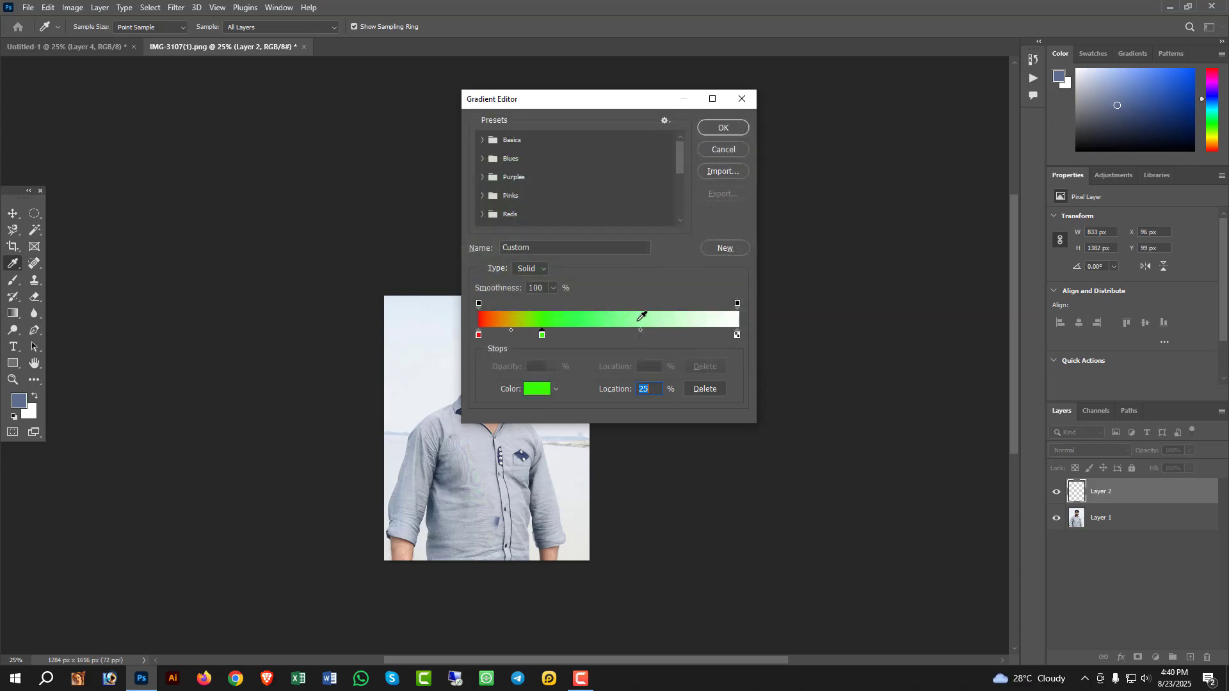
- Set the gradient's end stop to dark navy and apply the gradient diagonally from the image's upper-left to lower-right corner on Layer 2
click(737, 335)
click(536, 388)
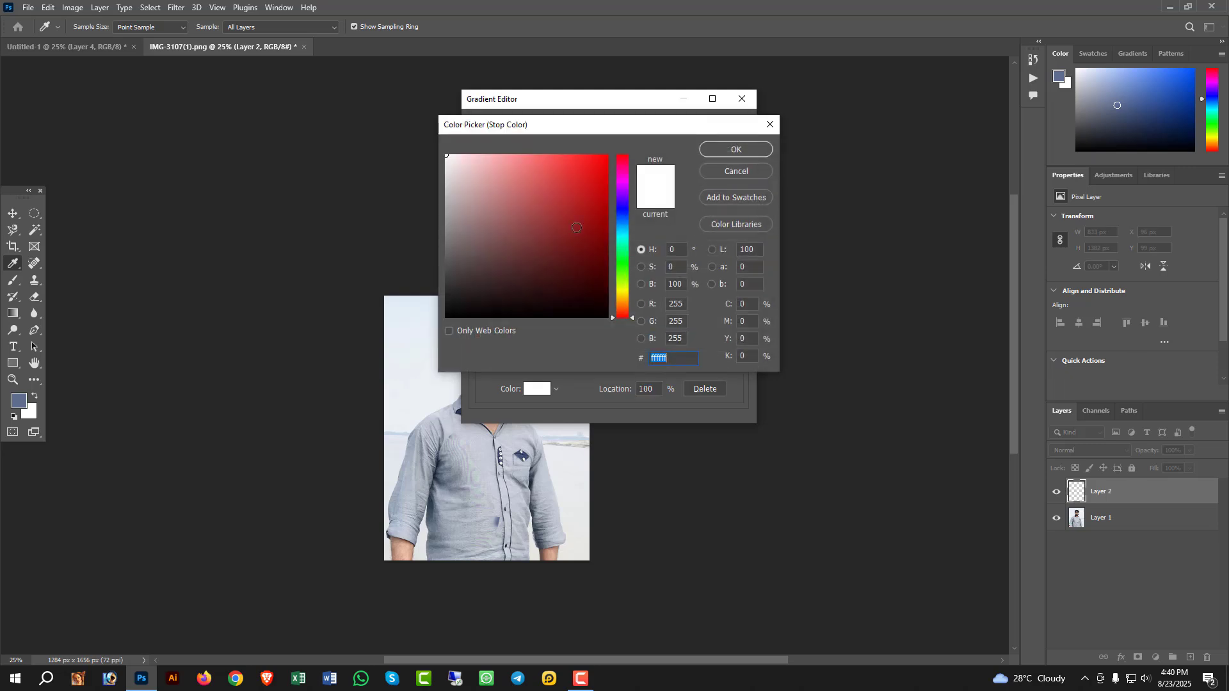
click(469, 228)
click(507, 272)
click(620, 283)
click(625, 266)
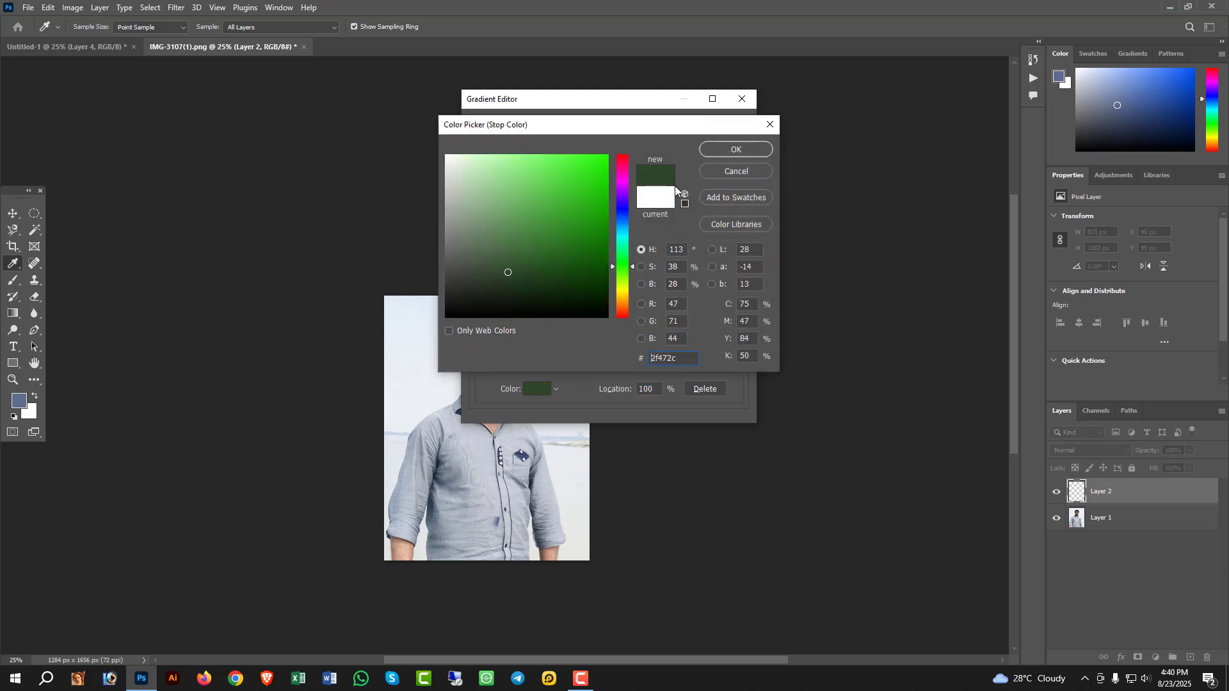
click(622, 210)
click(740, 150)
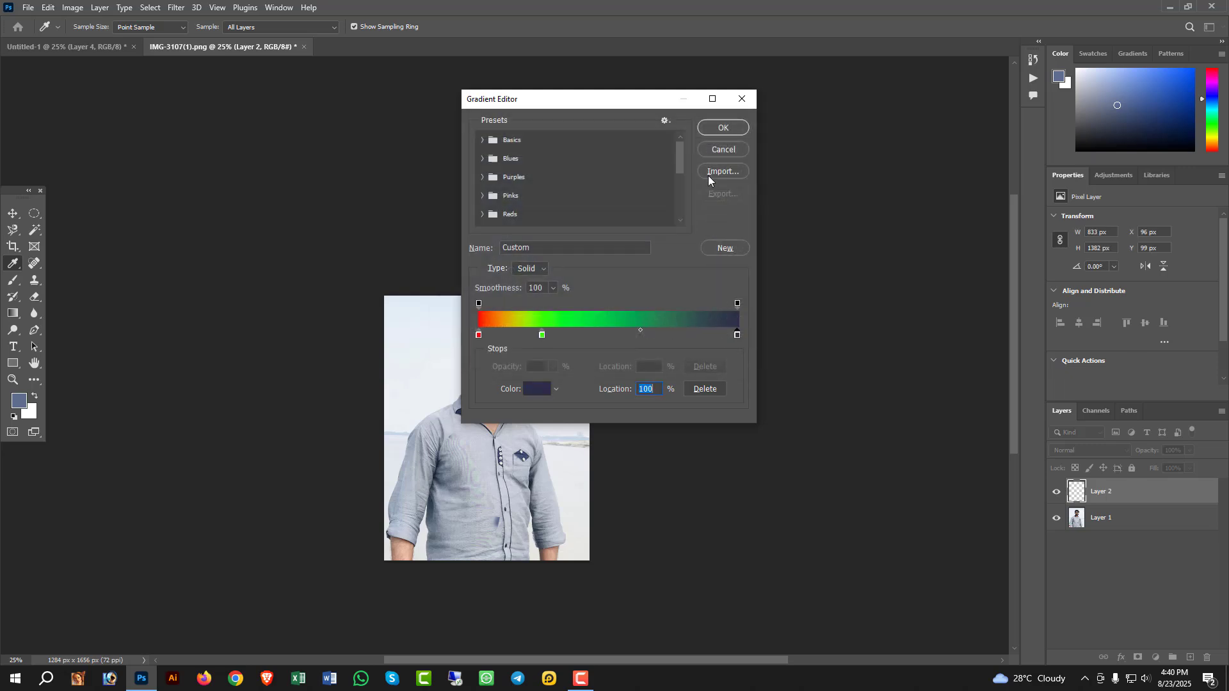
click(721, 129)
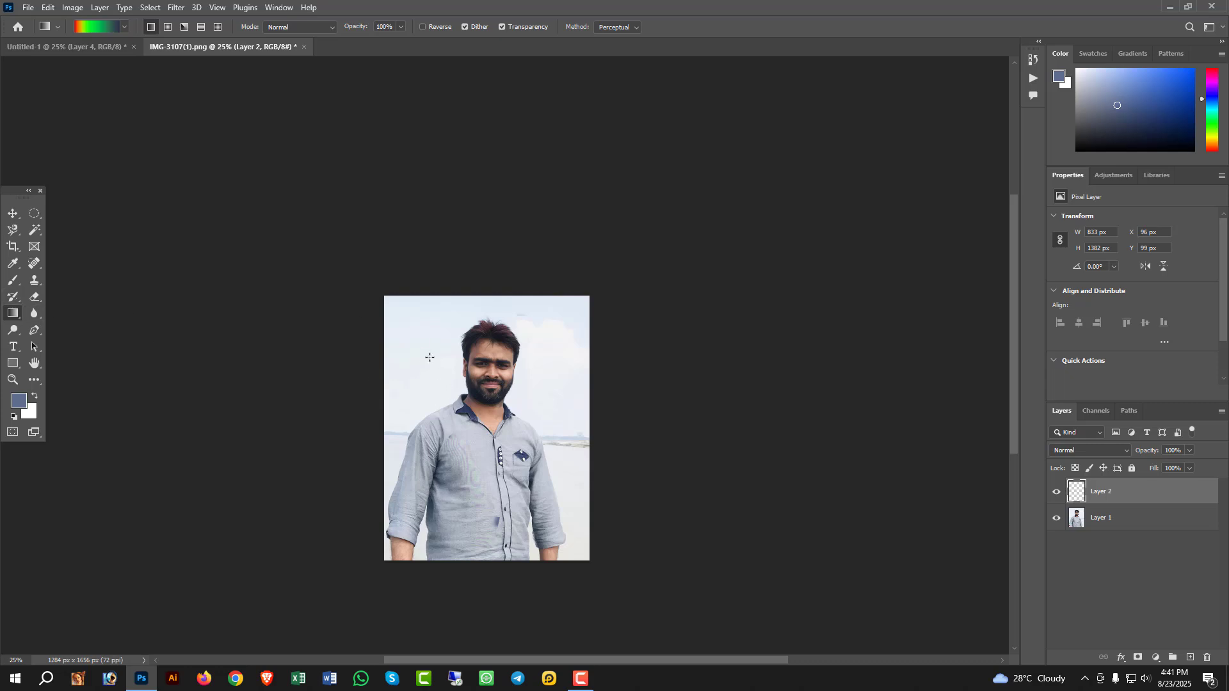
drag(407, 323, 577, 546)
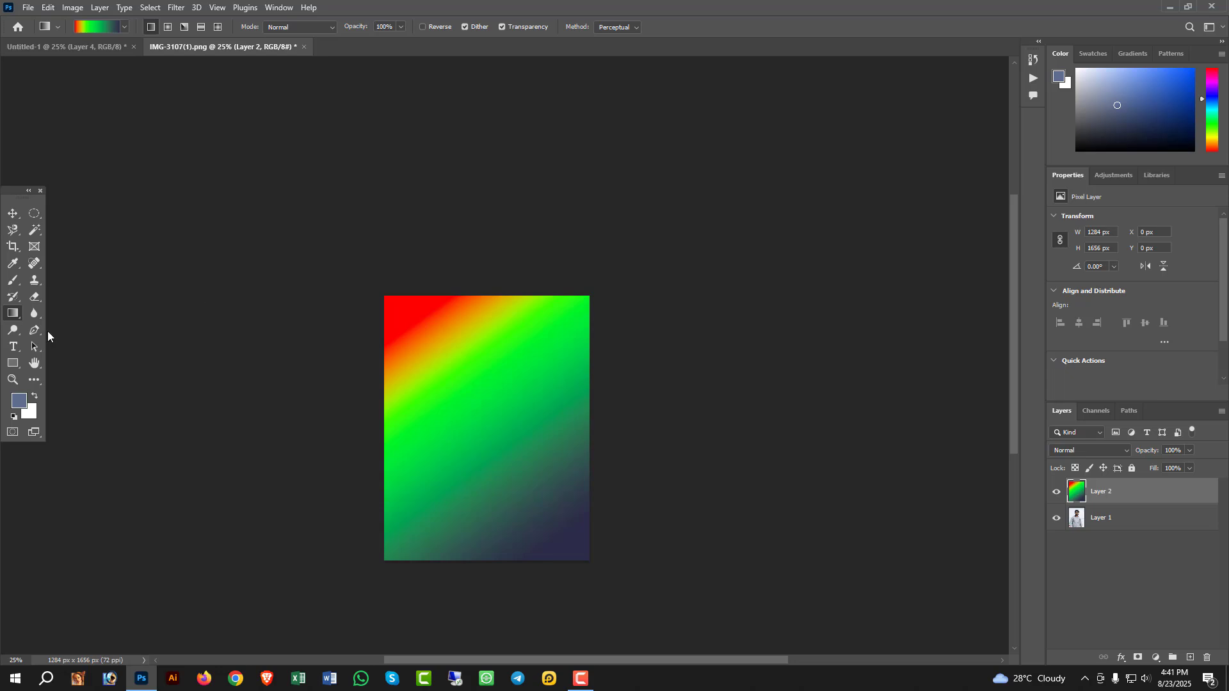
- Fill the gradient's red corner and a diagonal strip of bright green with the blue foreground colour using the Paint Bucket
right_click(13, 314)
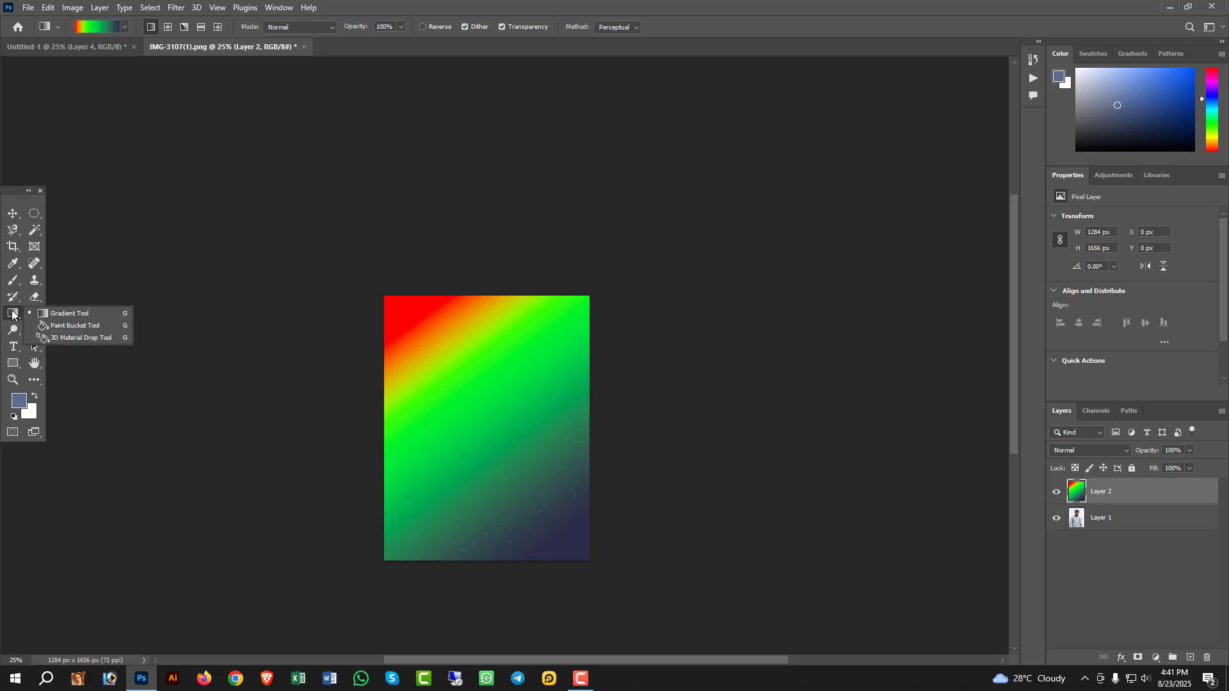
key(shift+g)
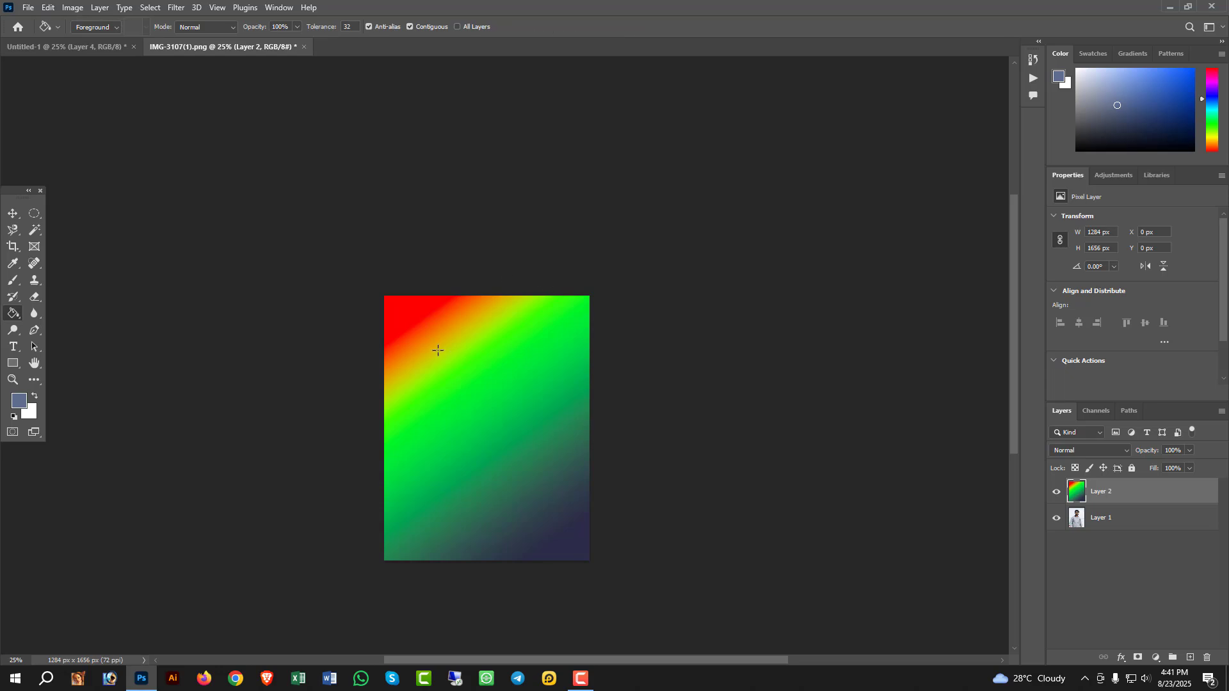
click(409, 309)
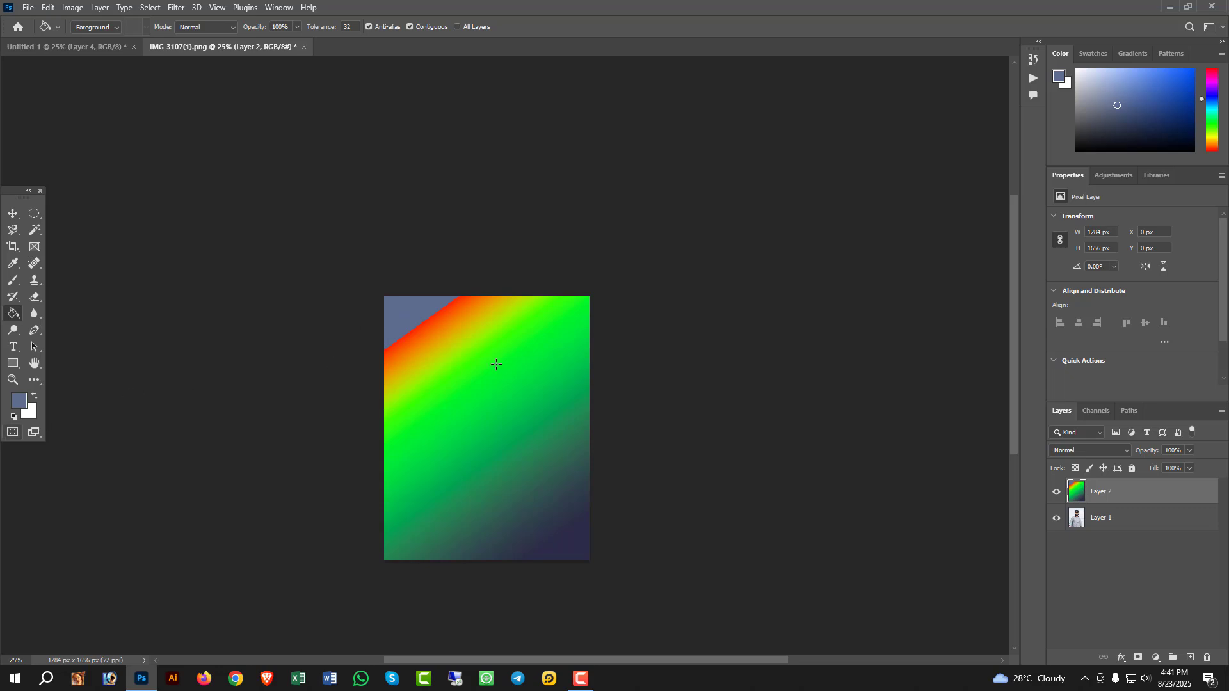
click(474, 383)
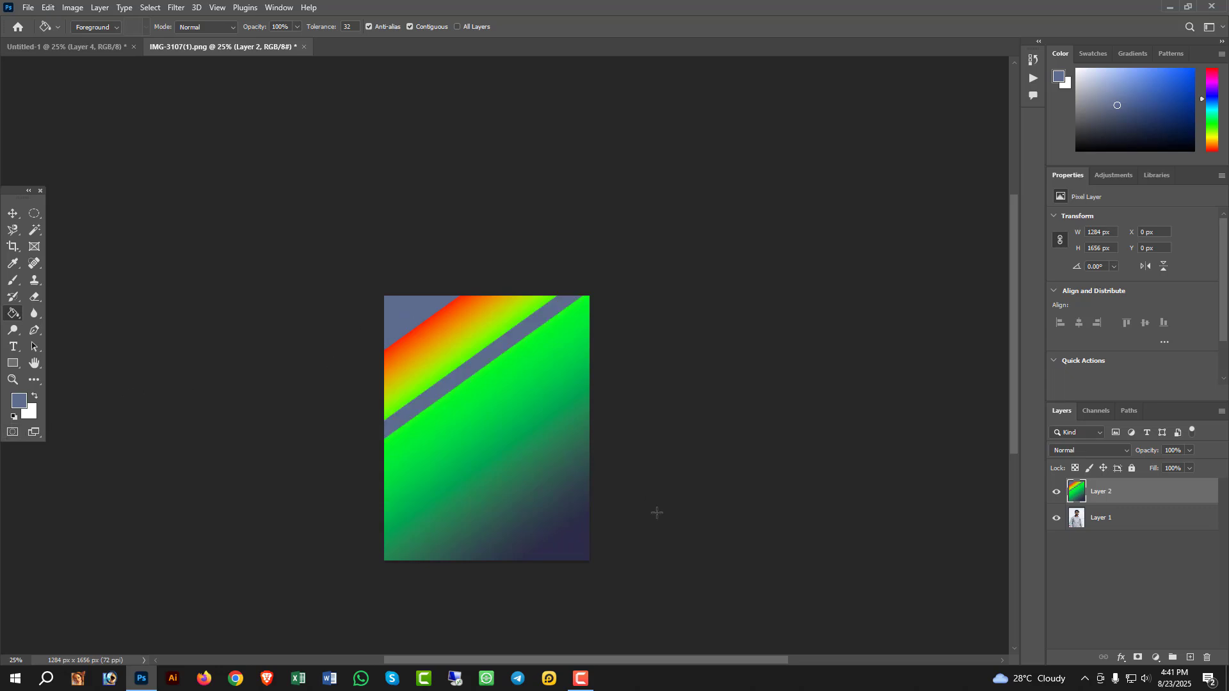
- In the blank A4 document, set the Horizontal Type tool's text colour to dark red (8b1f00)
key(ctrl+Tab)
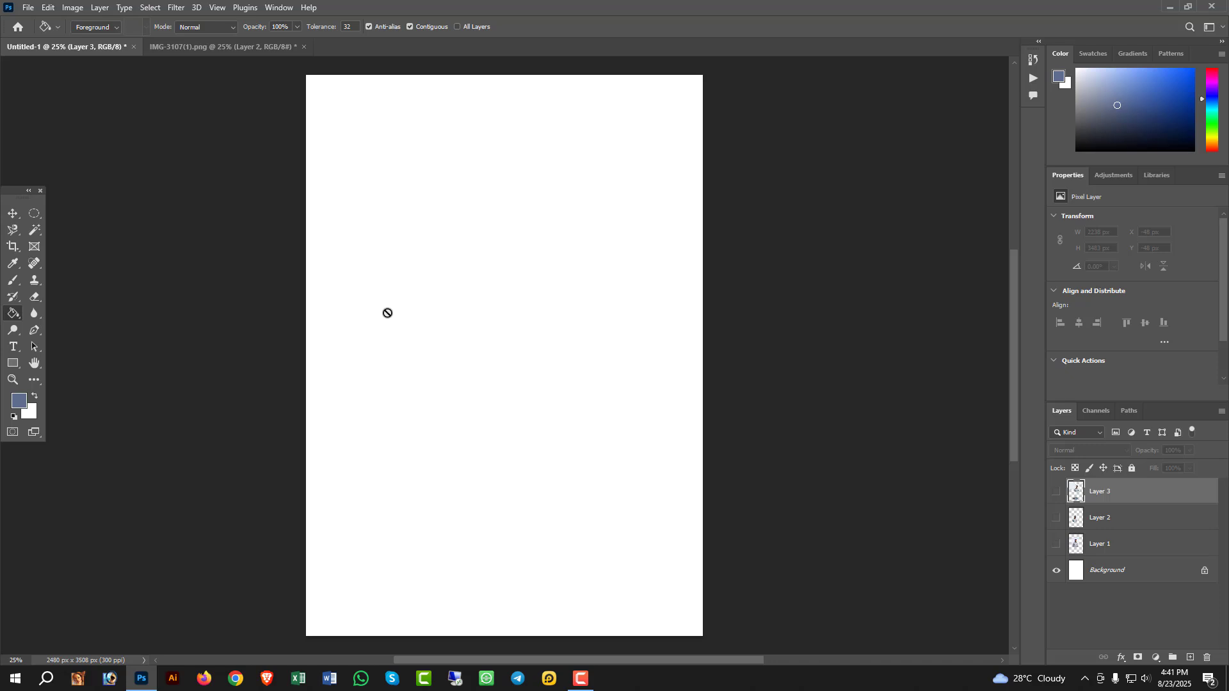
click(13, 347)
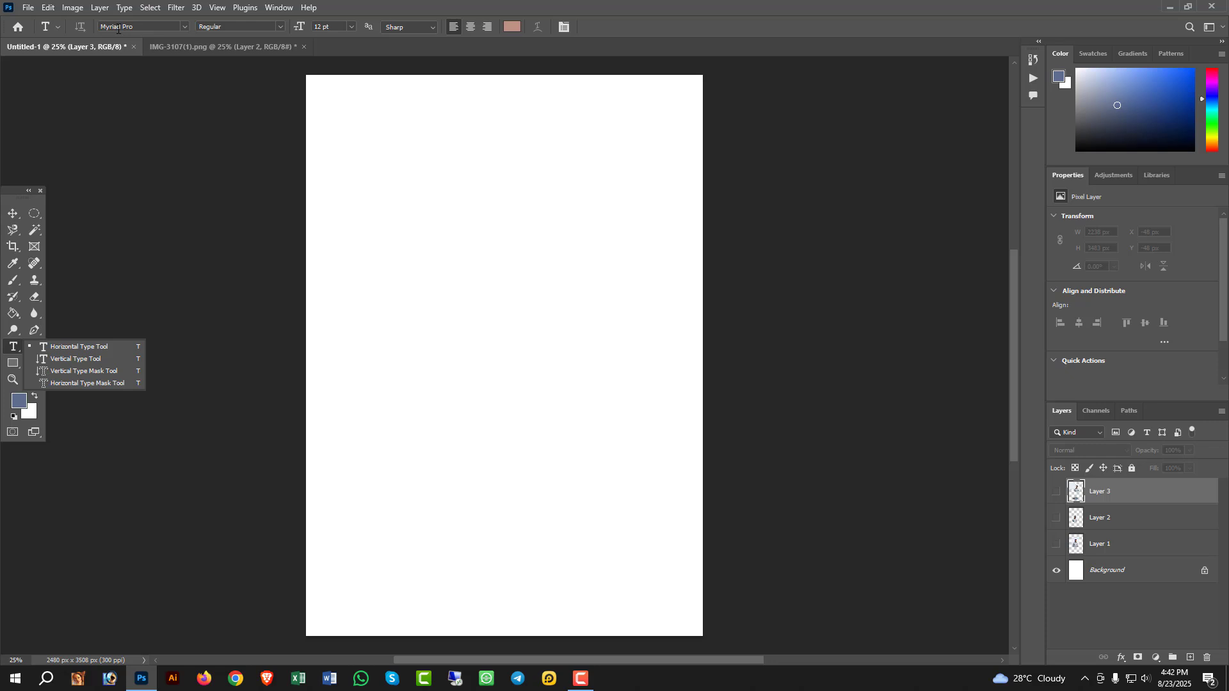
click(185, 25)
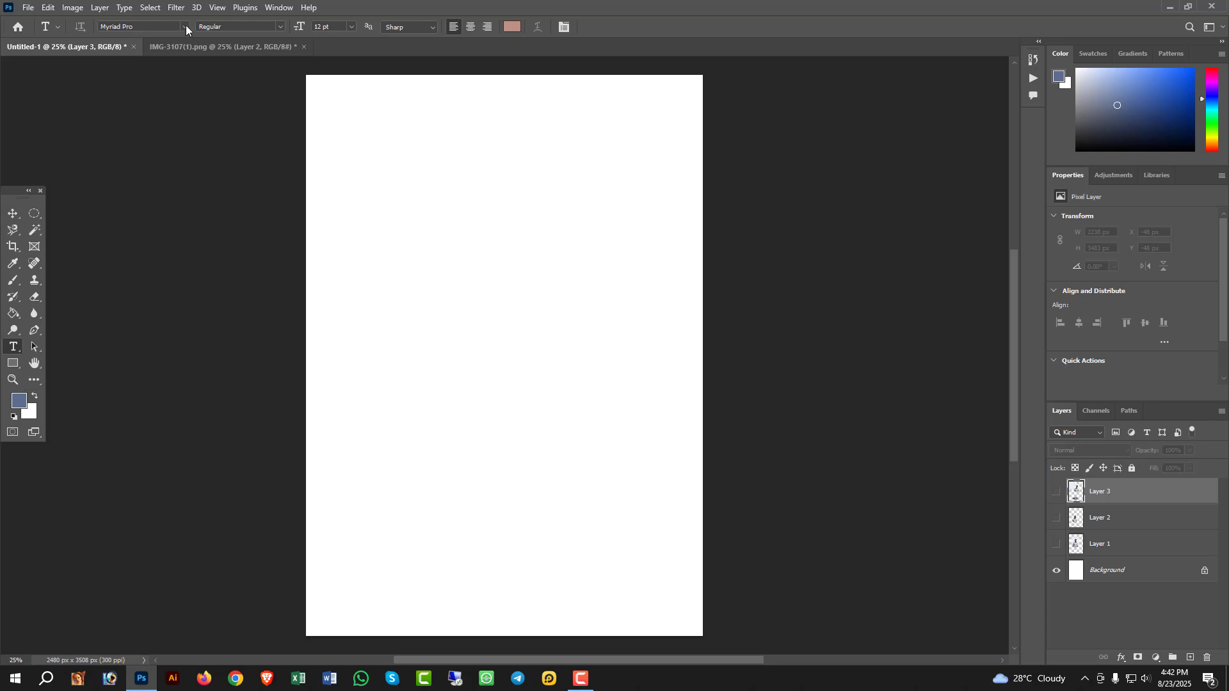
click(282, 25)
click(282, 25)
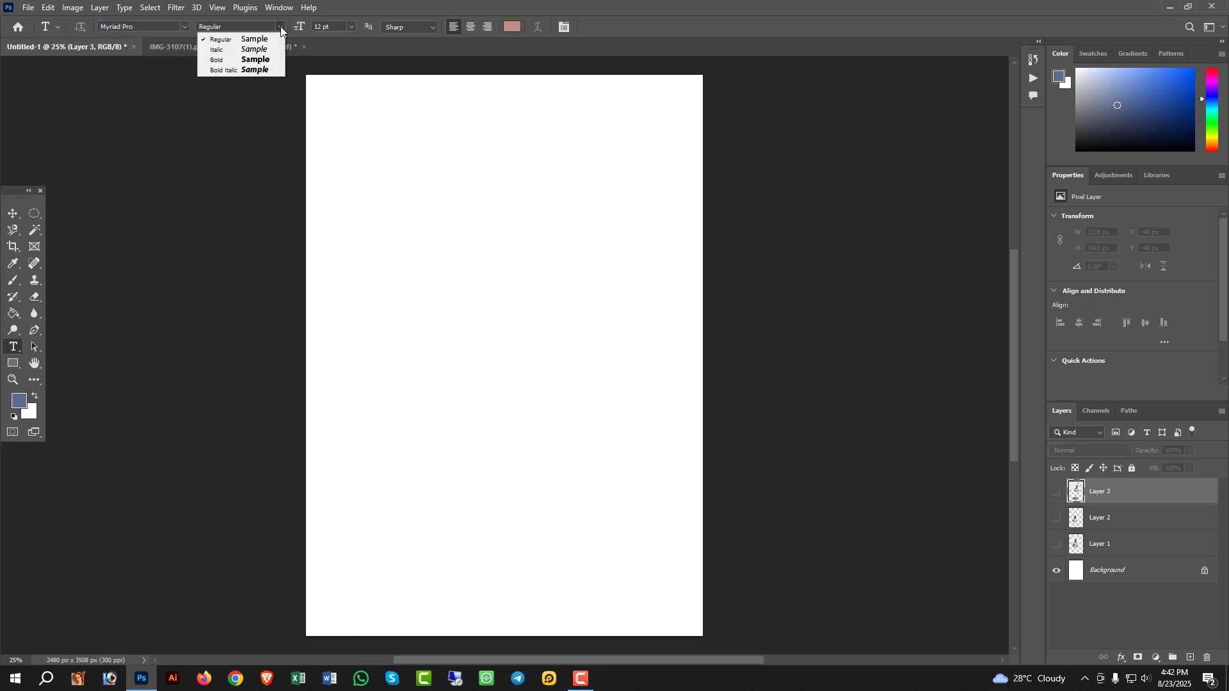
click(349, 26)
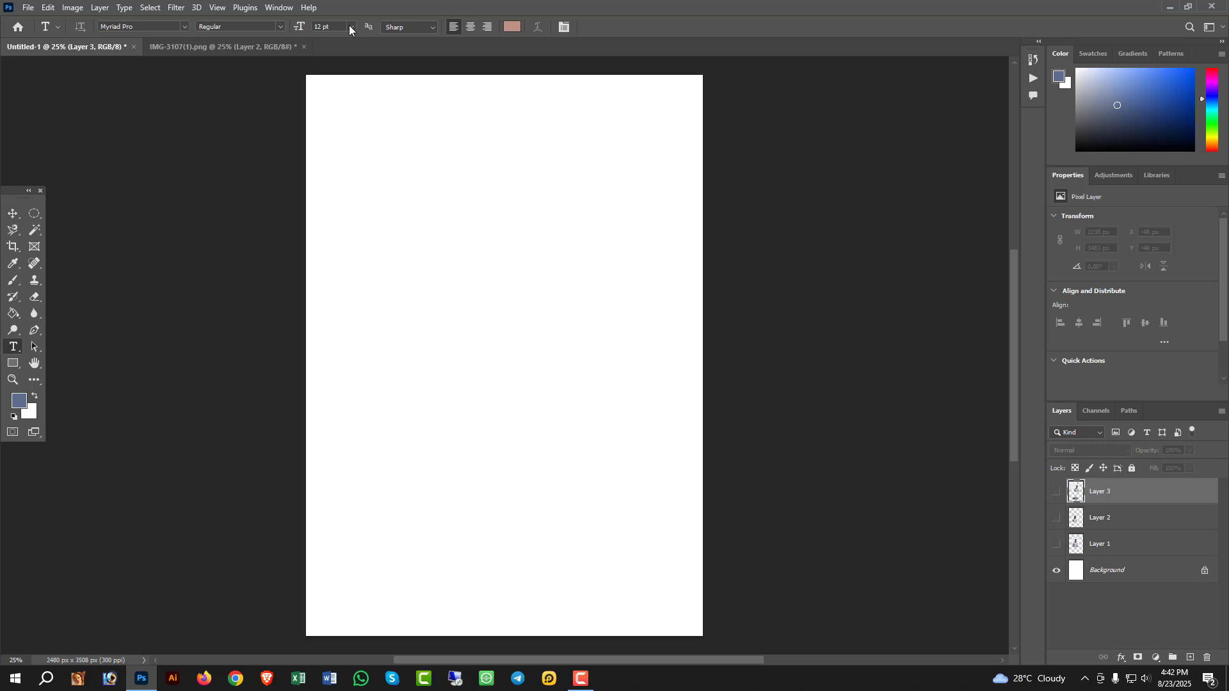
click(516, 25)
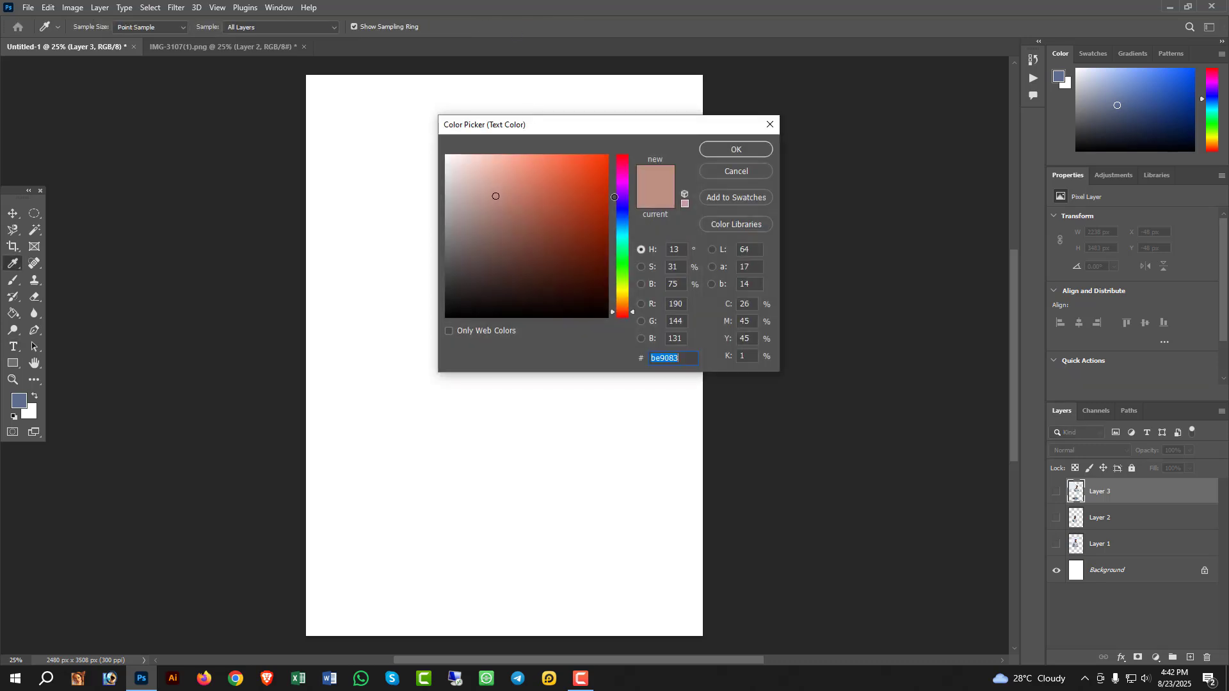
text(8b1f00)
click(730, 150)
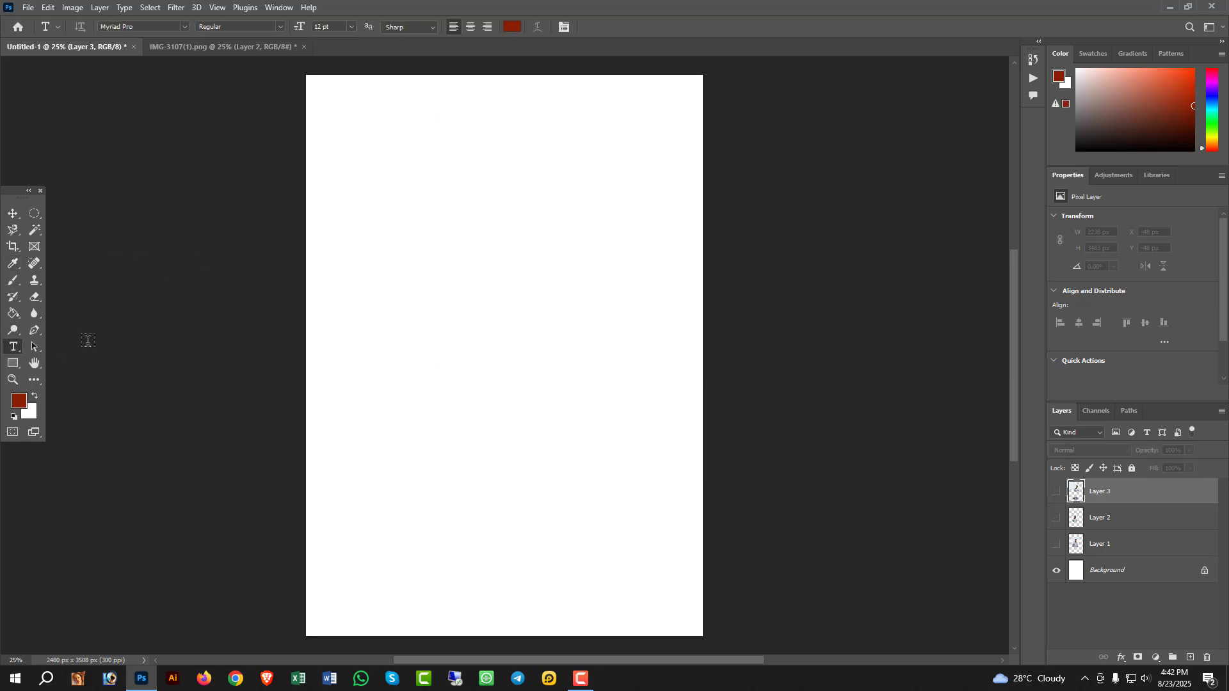
- Add a line of horizontal text in the upper half of the page with a person's name in capitals
click(393, 279)
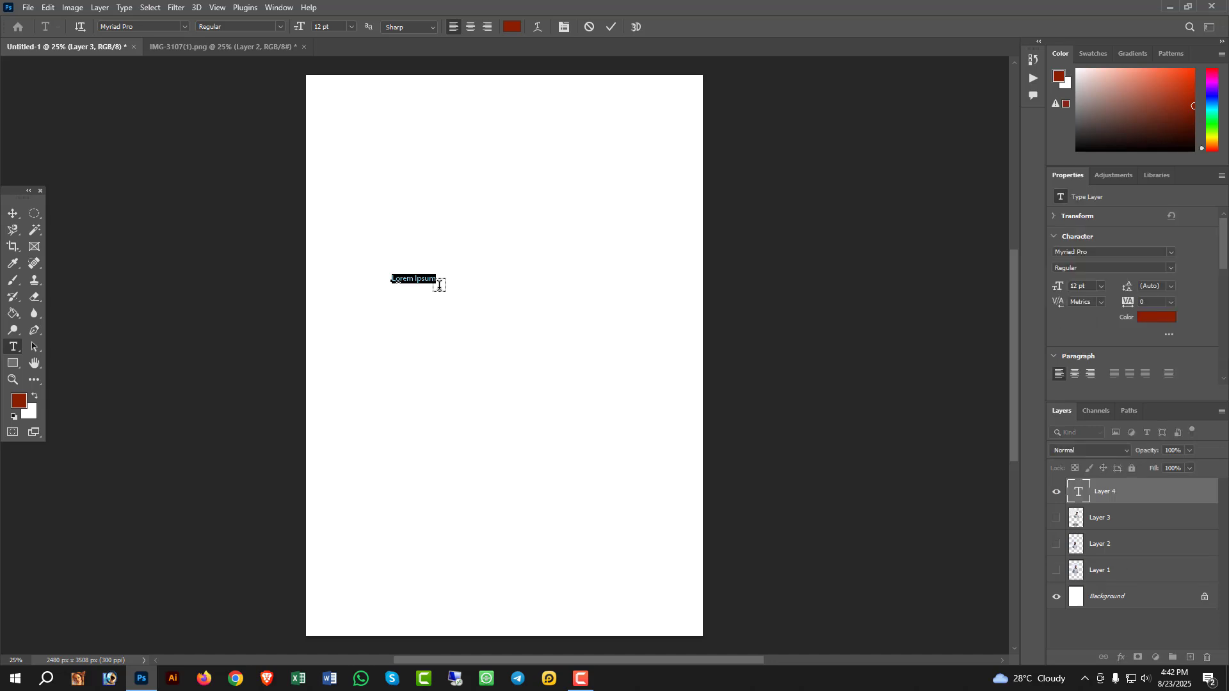
text(mOHAMMAD)
key(ctrl+a)
text(MOHA)
key(BackSpace)
key(BackSpace)
key(BackSpace)
key(BackSpace)
key(BackSpace)
key(BackSpace)
key(BackSpace)
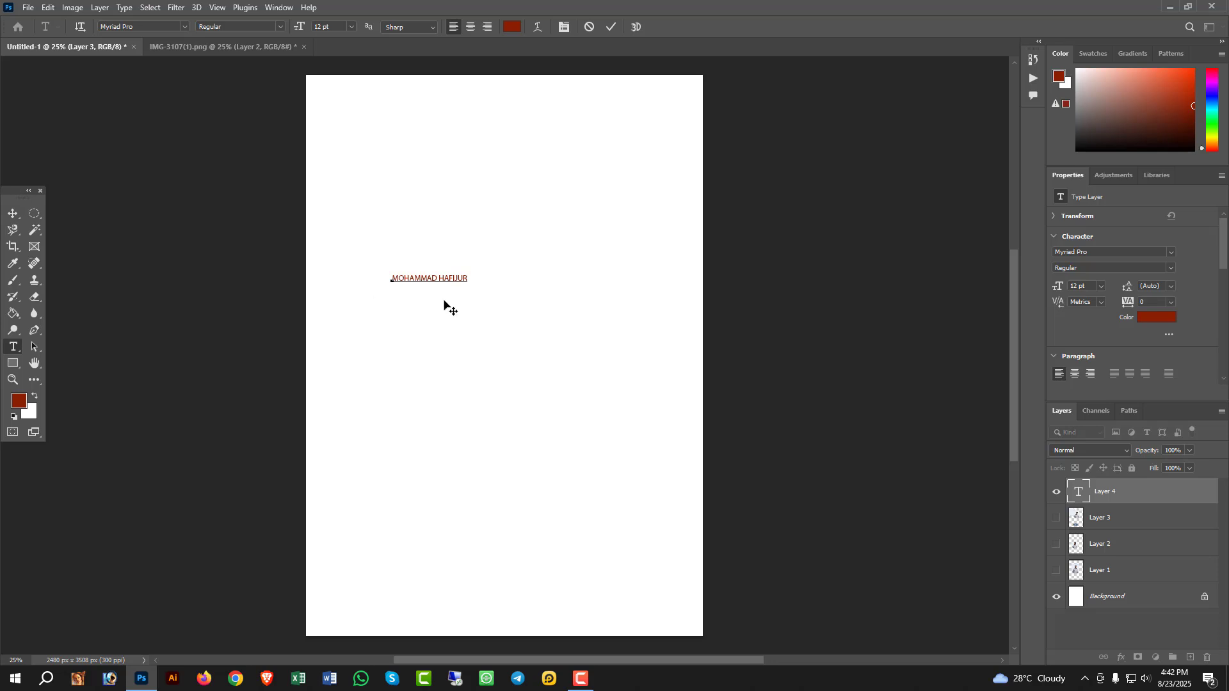
- Set the font size of the whole name text to 60 pt
double_click(432, 276)
triple_click(430, 269)
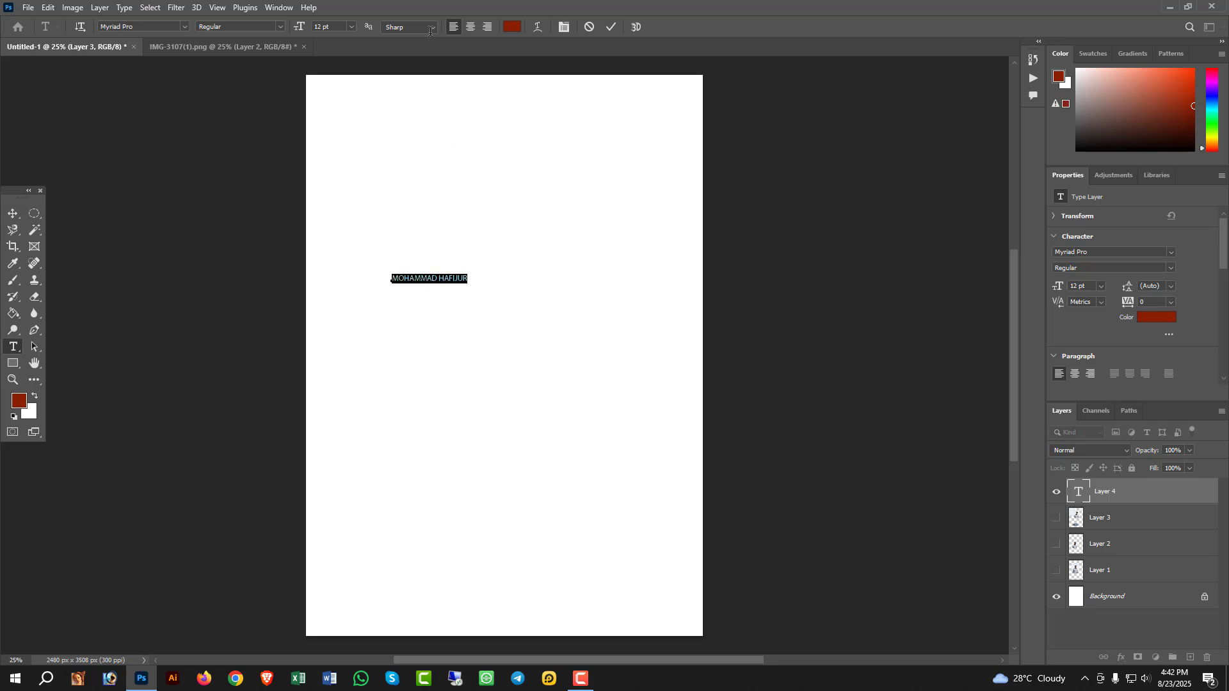
click(351, 26)
click(333, 182)
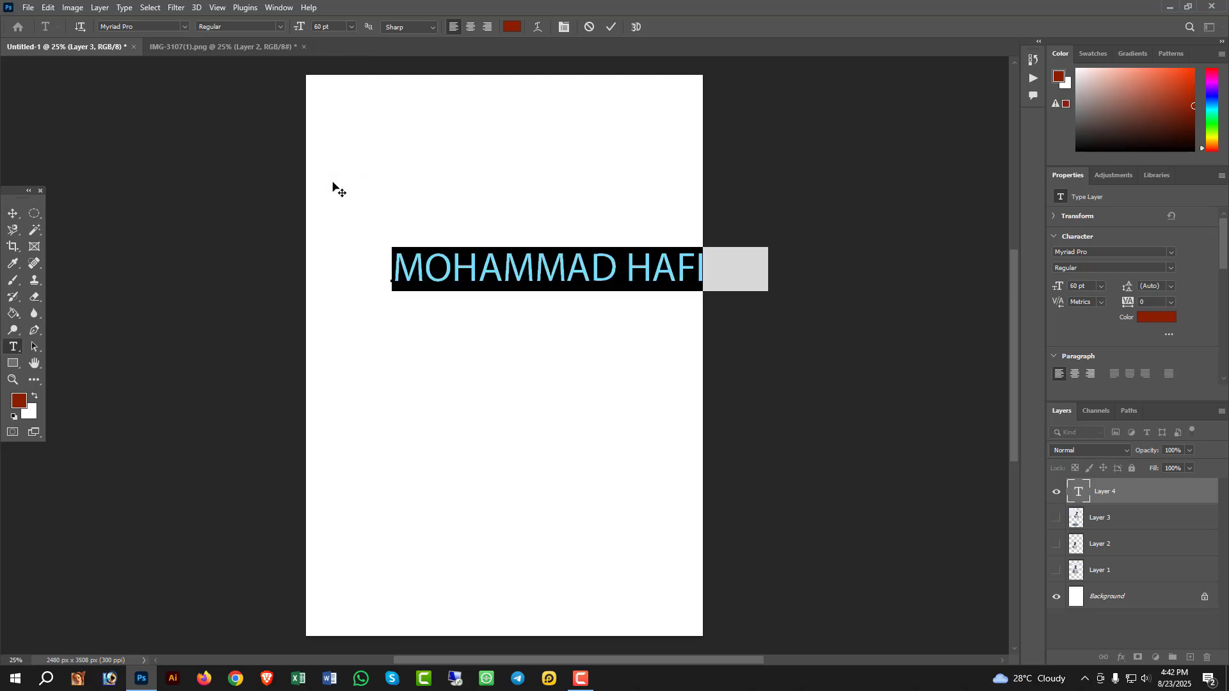
- Recolour the name text bright blue and move it up and left so it fits within the page width
click(512, 27)
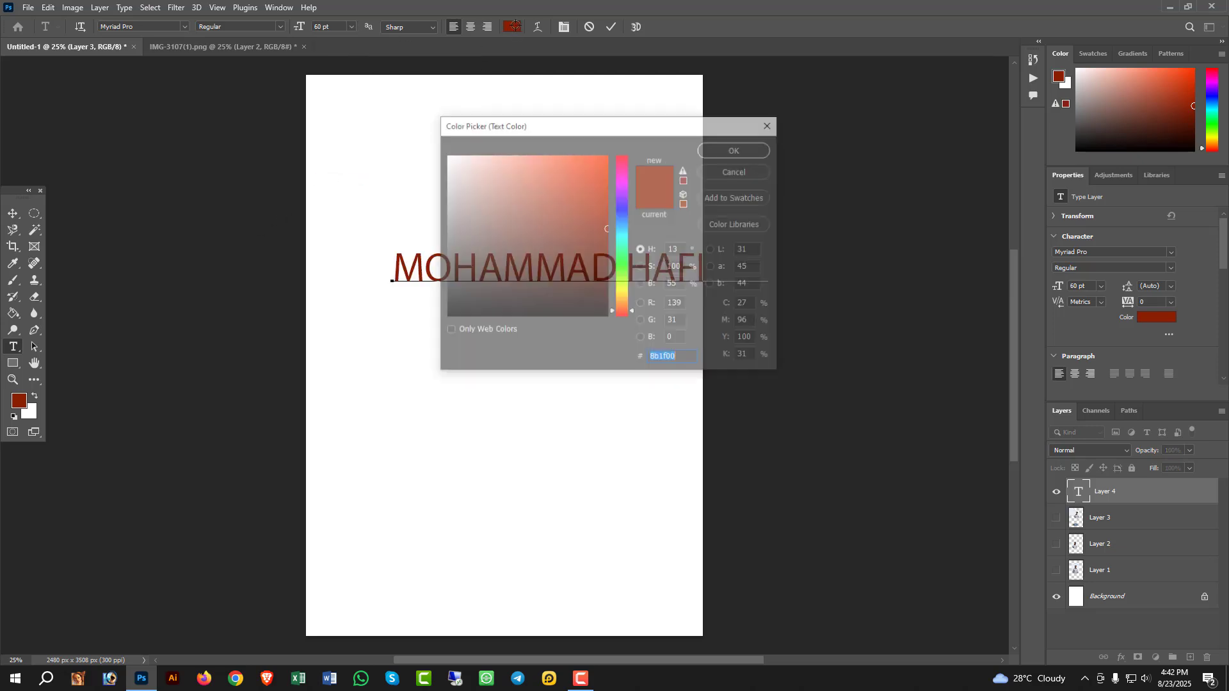
click(621, 210)
click(590, 175)
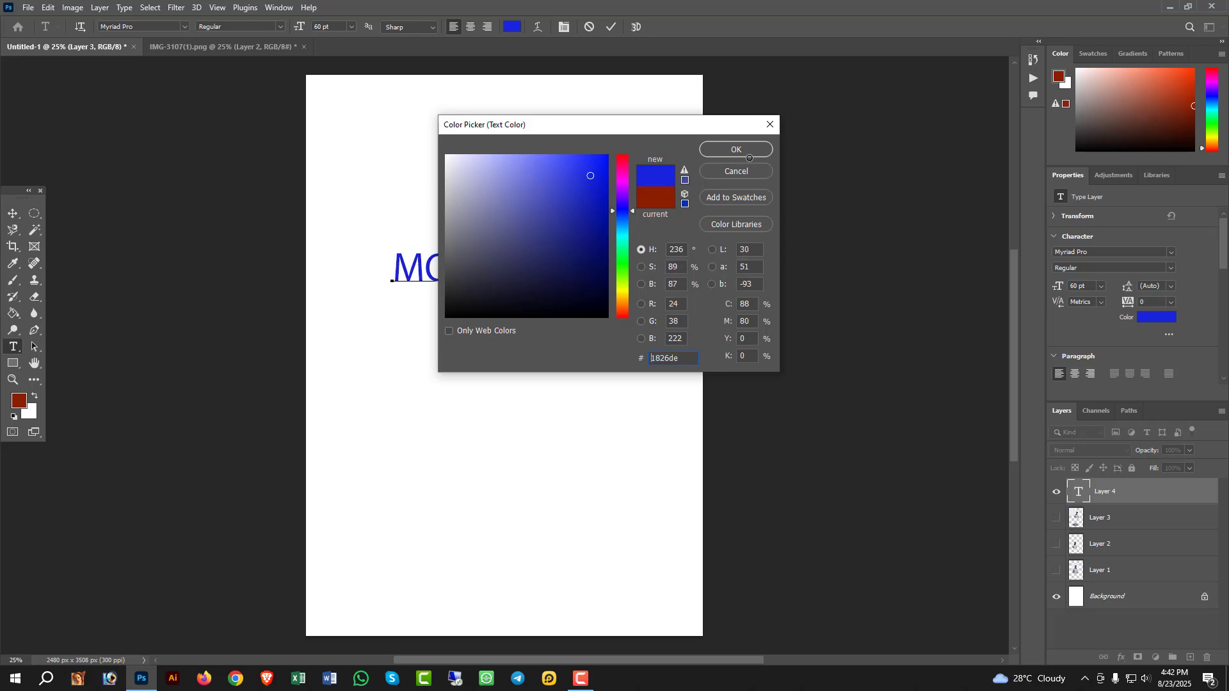
click(747, 152)
click(14, 218)
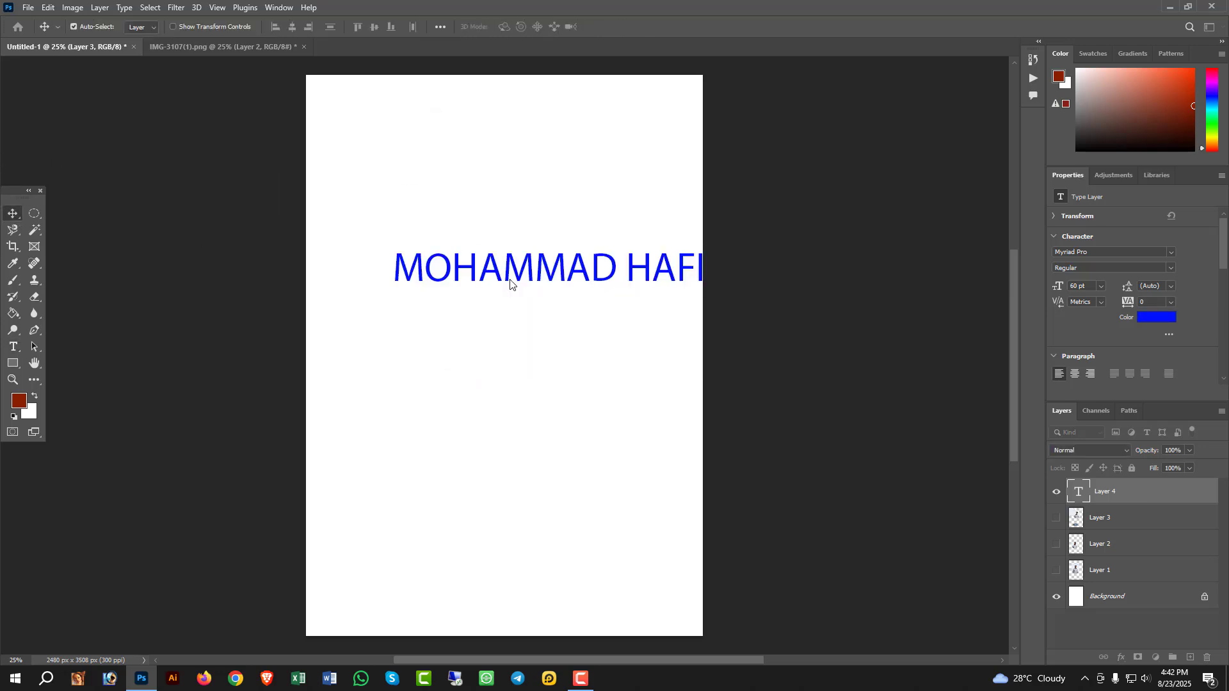
drag(542, 270, 471, 215)
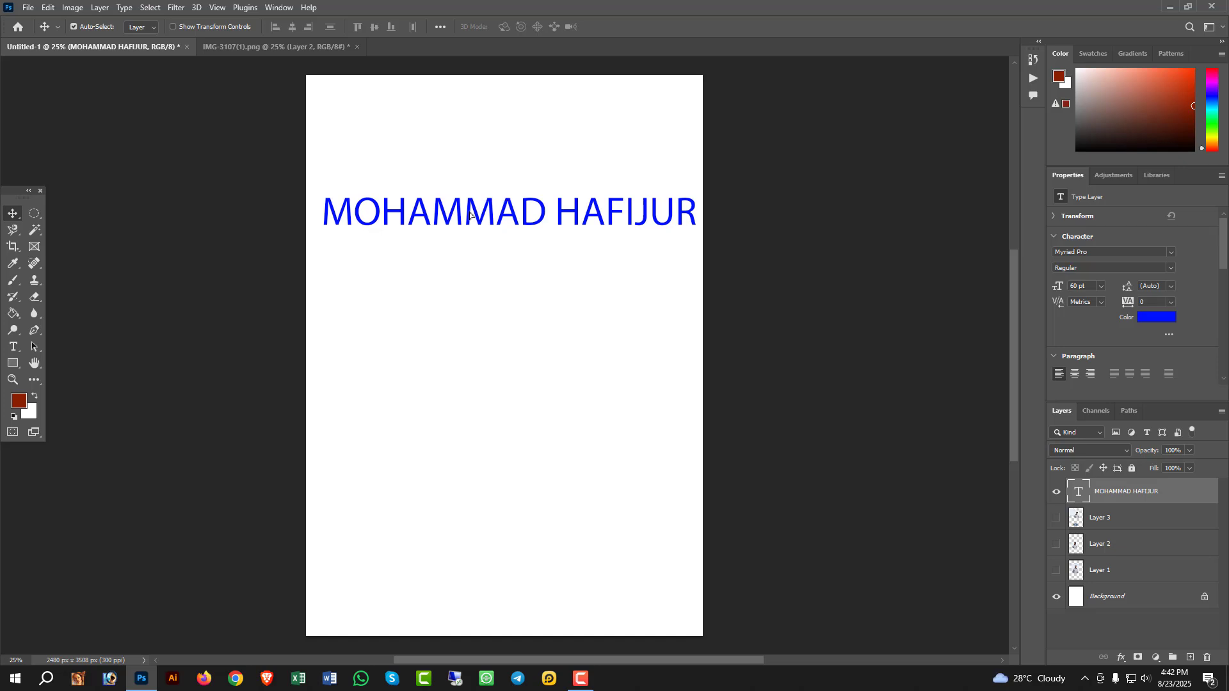
- Draw a dark red rectangle shape about 1154 by 1108 px below the name text
click(14, 364)
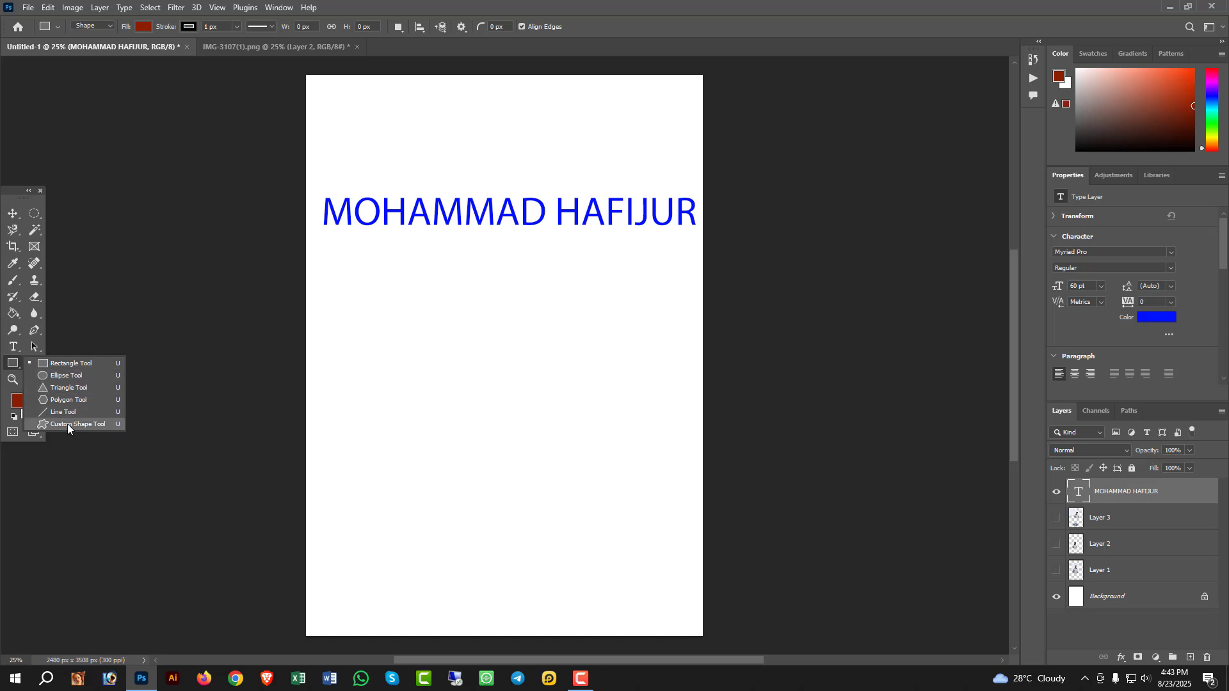
click(68, 363)
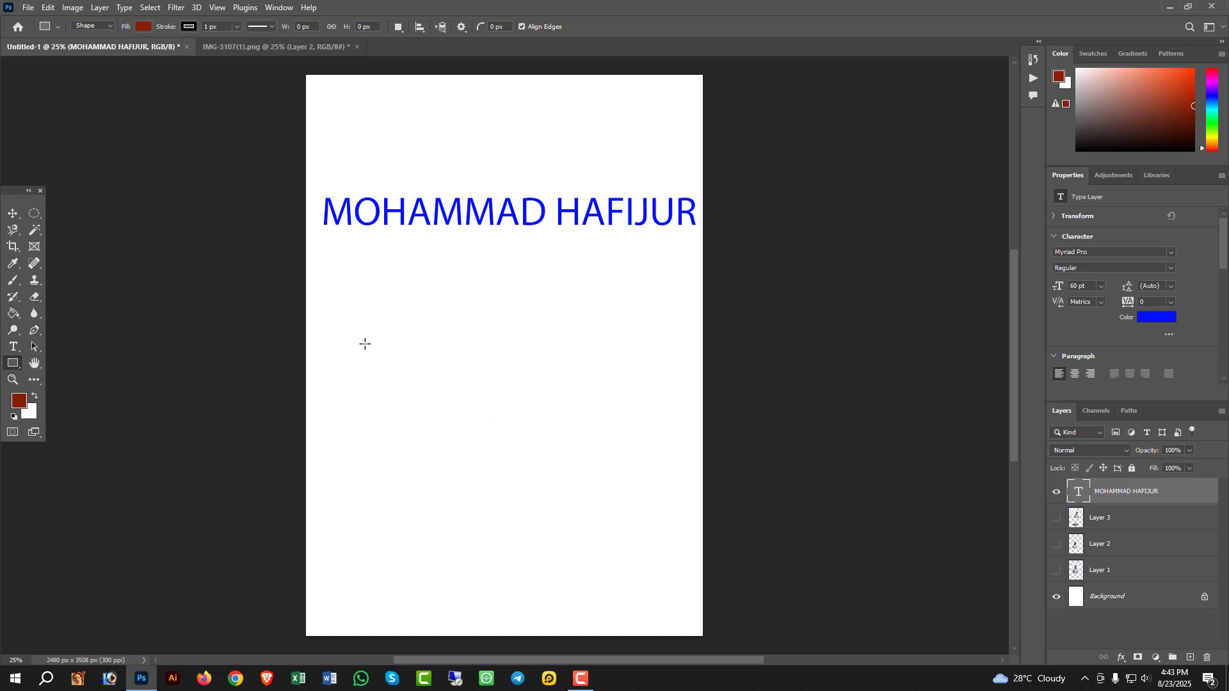
drag(346, 288, 530, 464)
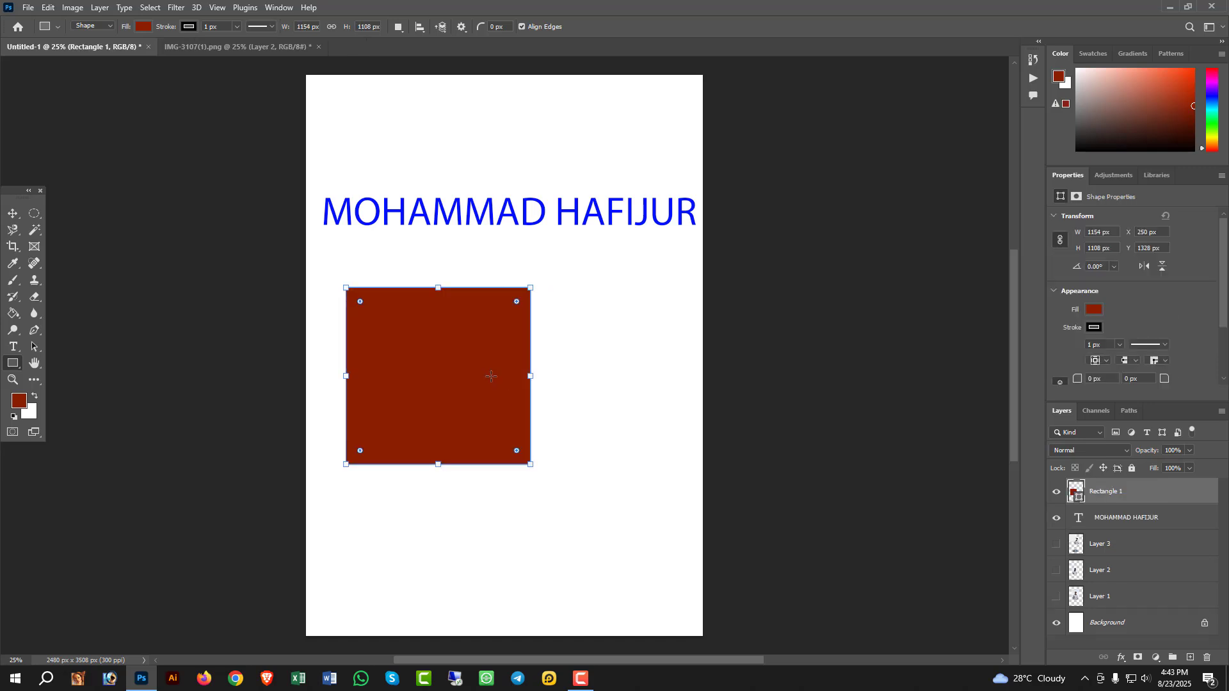
- Draw a Maple Tree custom shape from the Leaf Trees set, about 1042 by 1132 px, overlapping the red rectangle
right_click(15, 364)
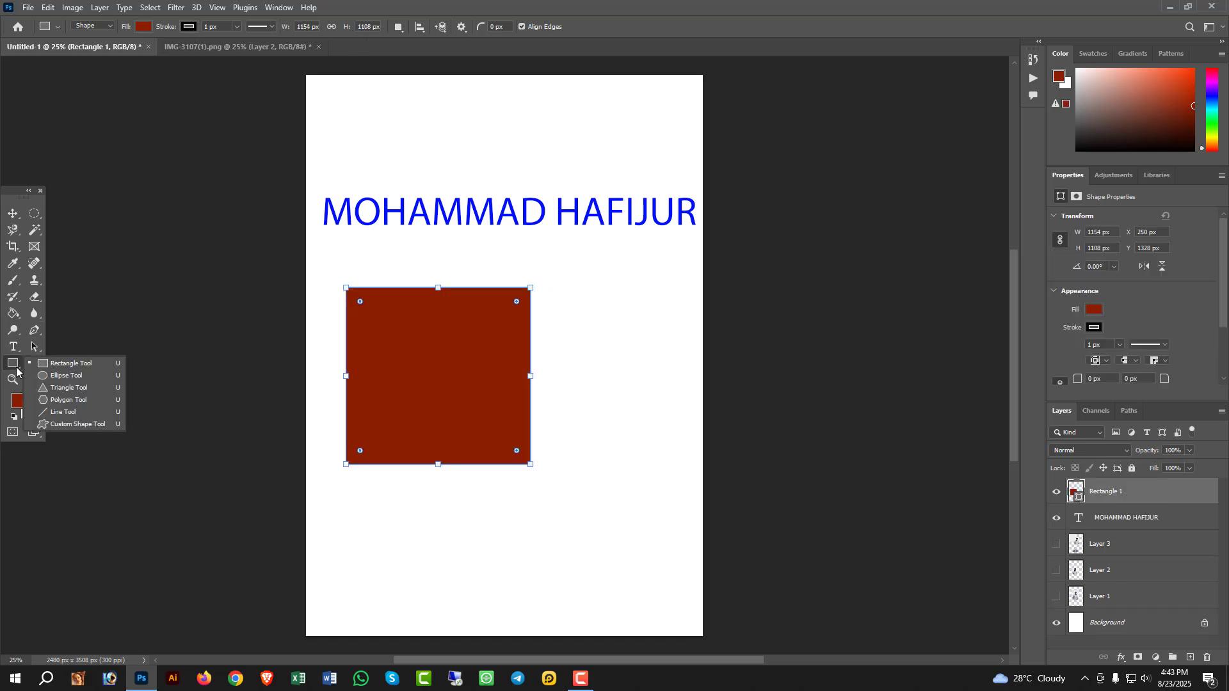
click(50, 424)
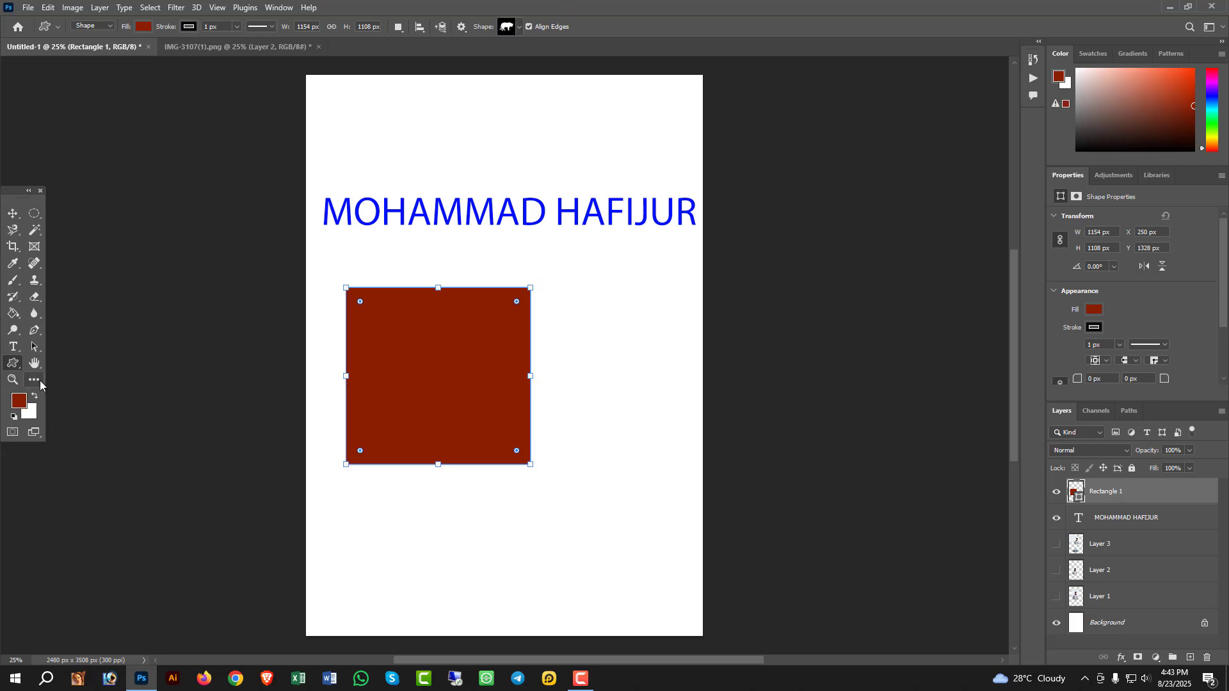
click(519, 27)
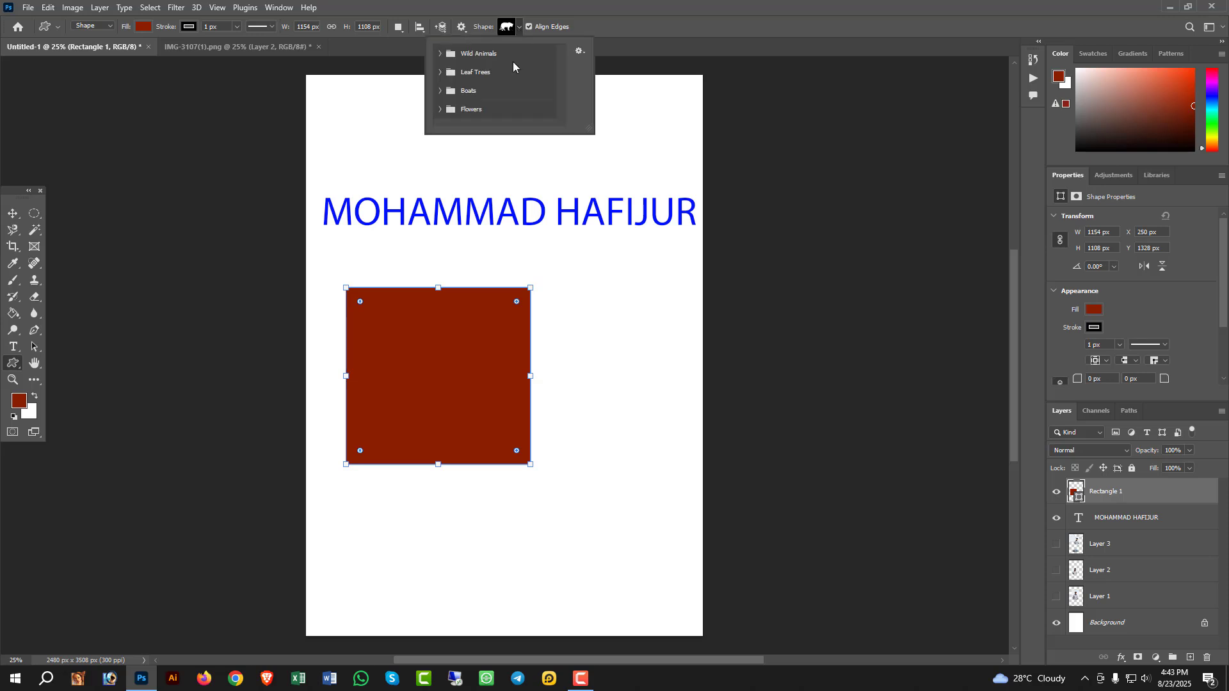
click(439, 56)
scroll(451, 93, down, 2)
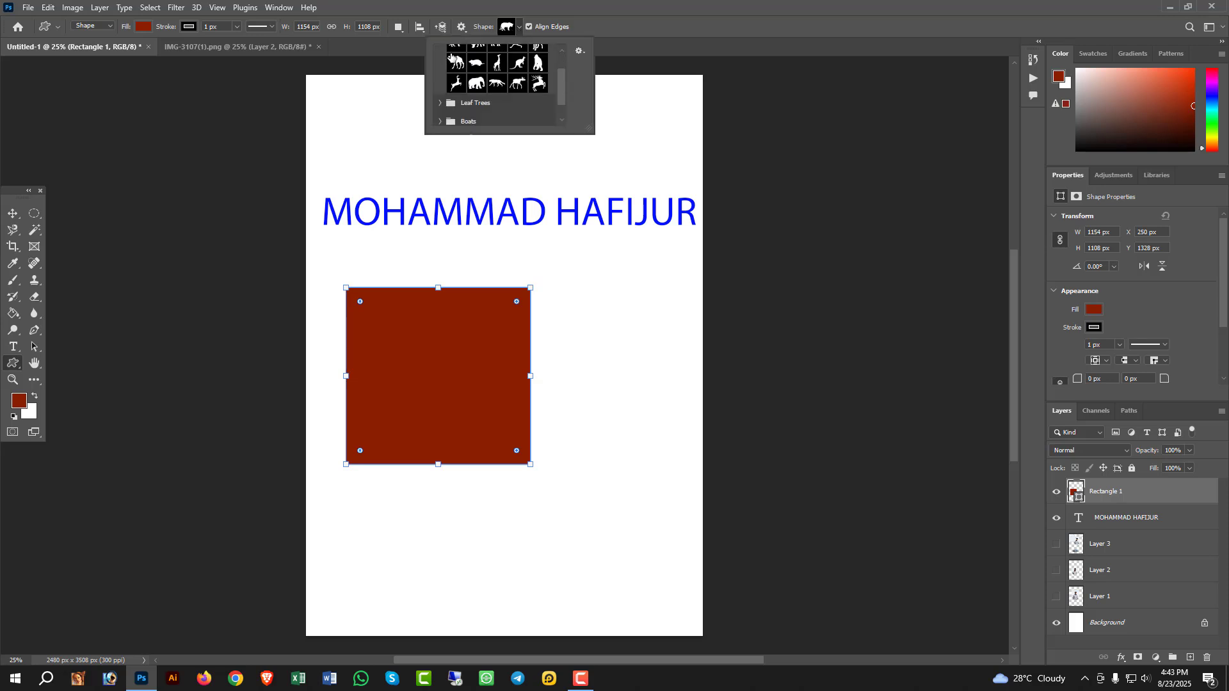
click(440, 104)
scroll(517, 102, down, 3)
scroll(512, 104, down, 1)
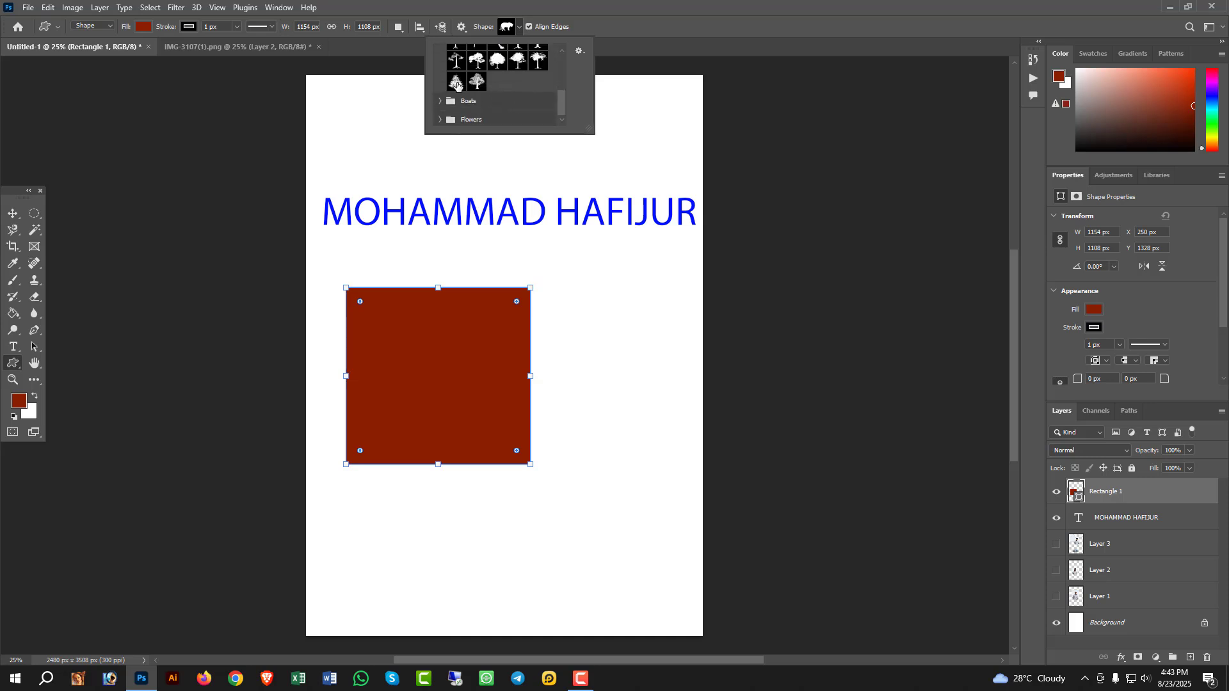
click(497, 61)
drag(410, 304, 576, 485)
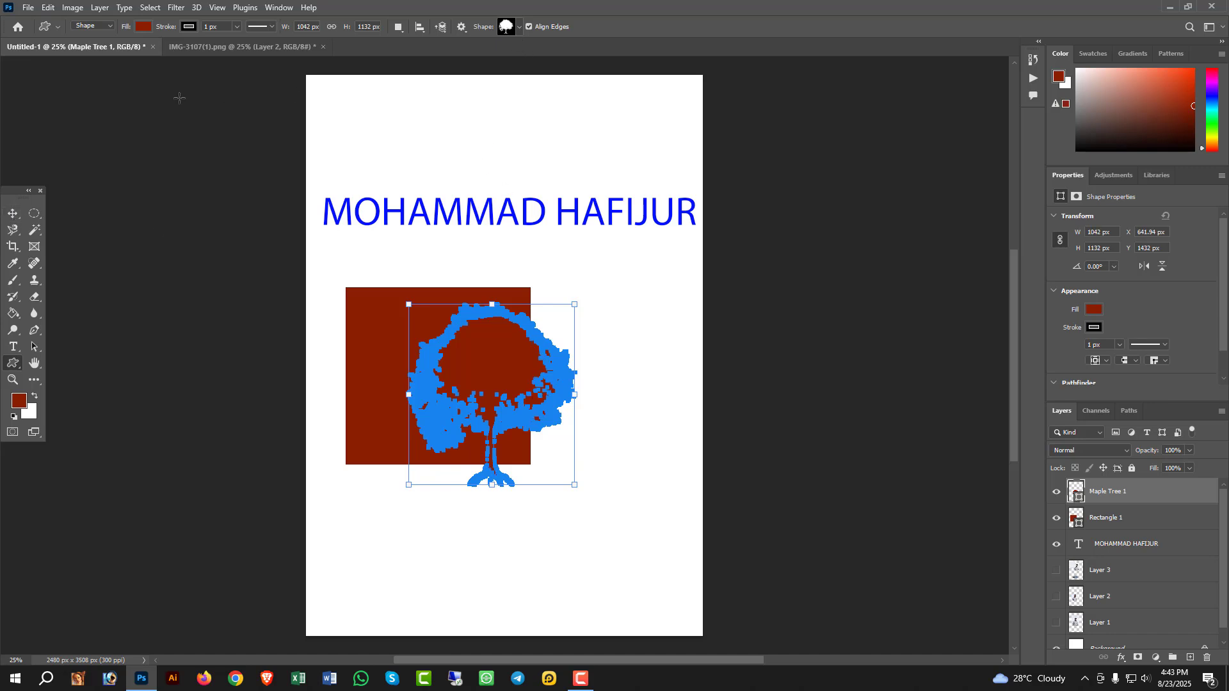
- Fill the tree shape with the recently used pale lavender grey and move it onto the red rectangle
click(143, 26)
click(145, 95)
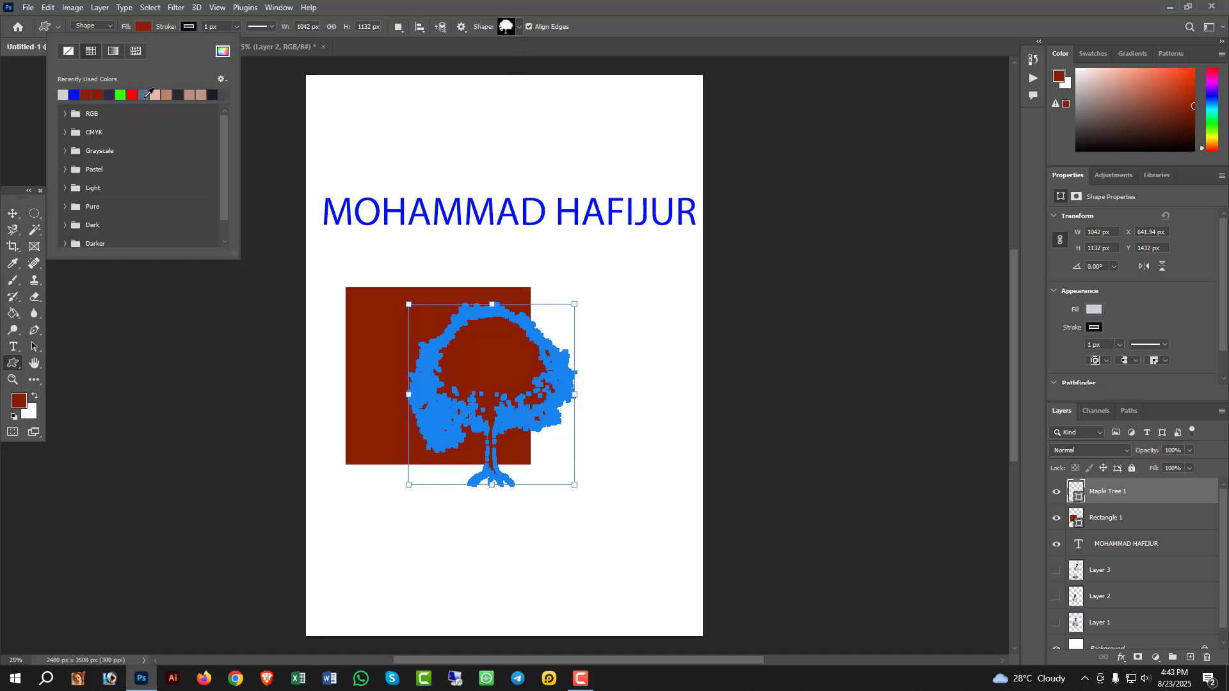
click(19, 217)
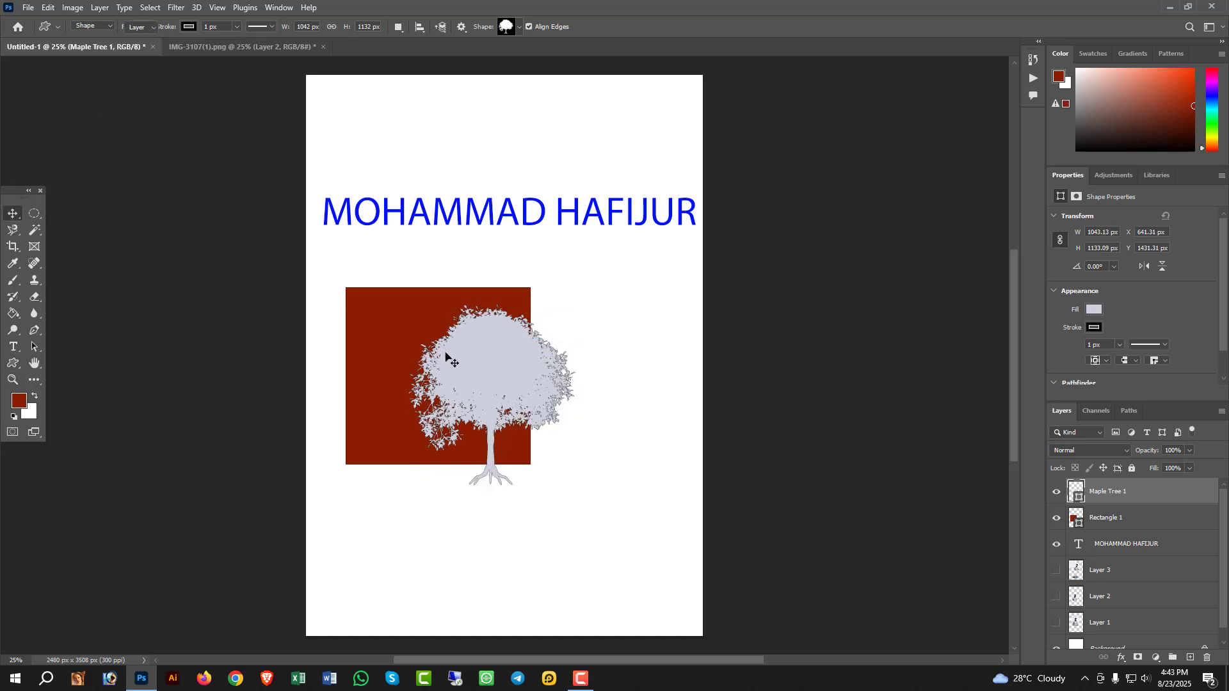
drag(473, 361, 419, 341)
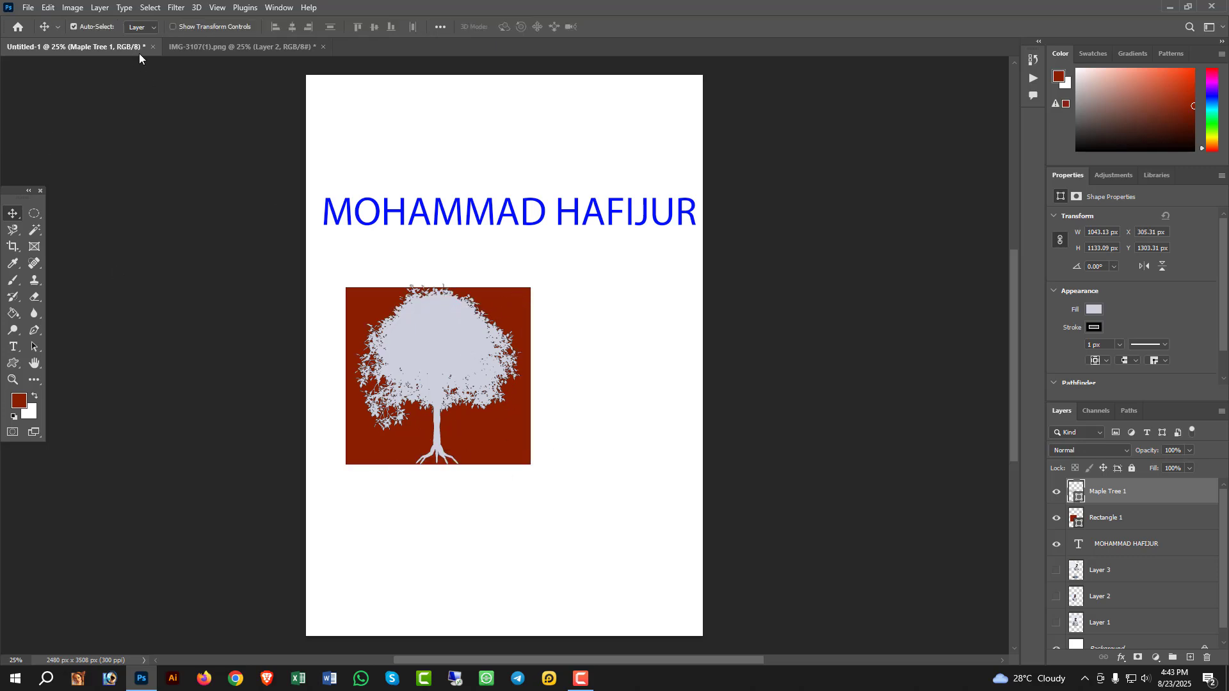
- Show the transform controls, scale the tree shape to about 71.8% and centre it within the red rectangle
click(174, 27)
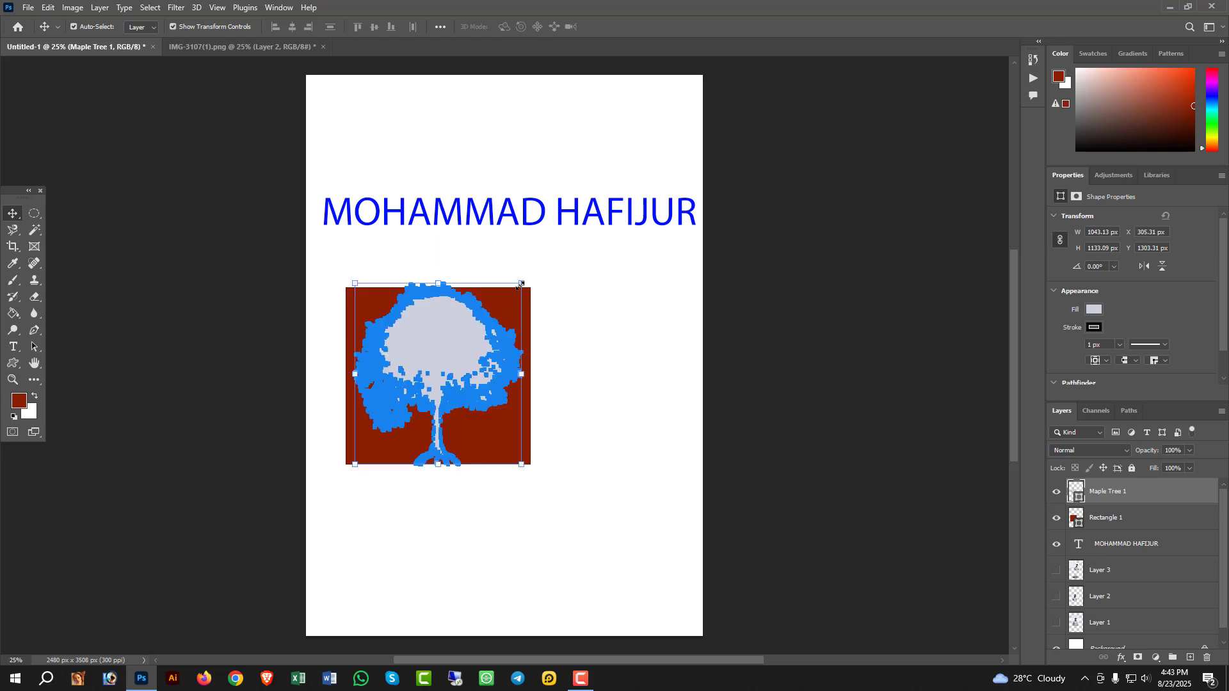
click(521, 283)
drag(473, 329, 425, 375)
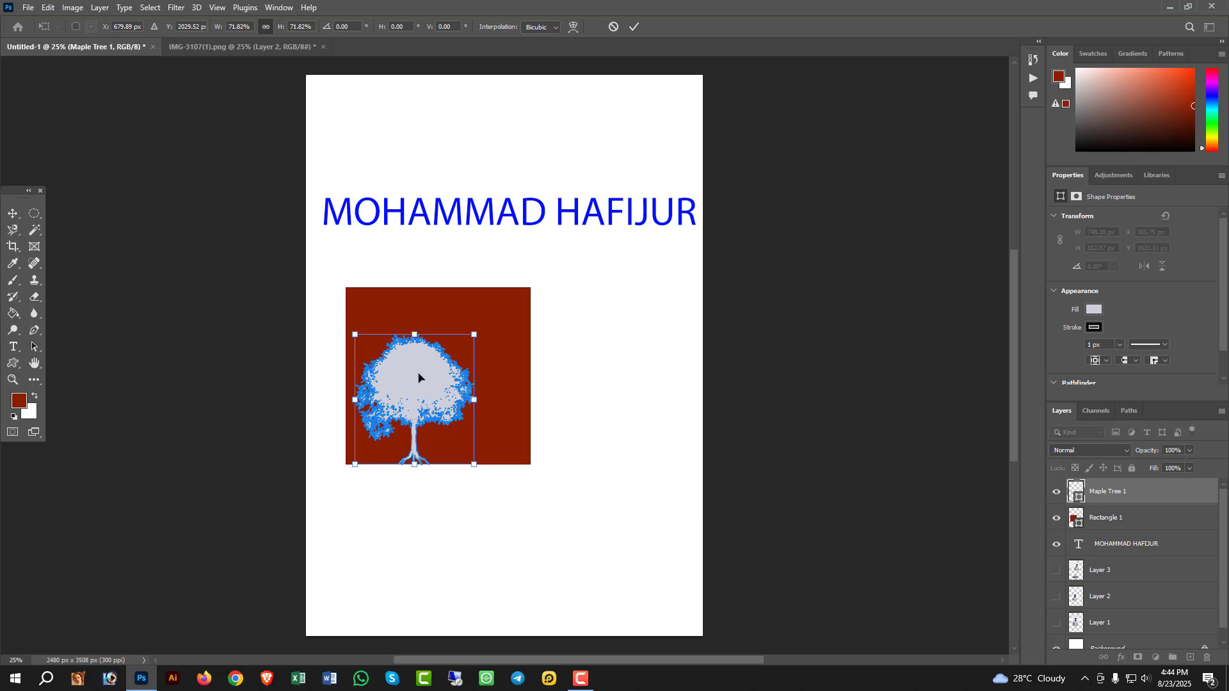
drag(387, 359, 336, 372)
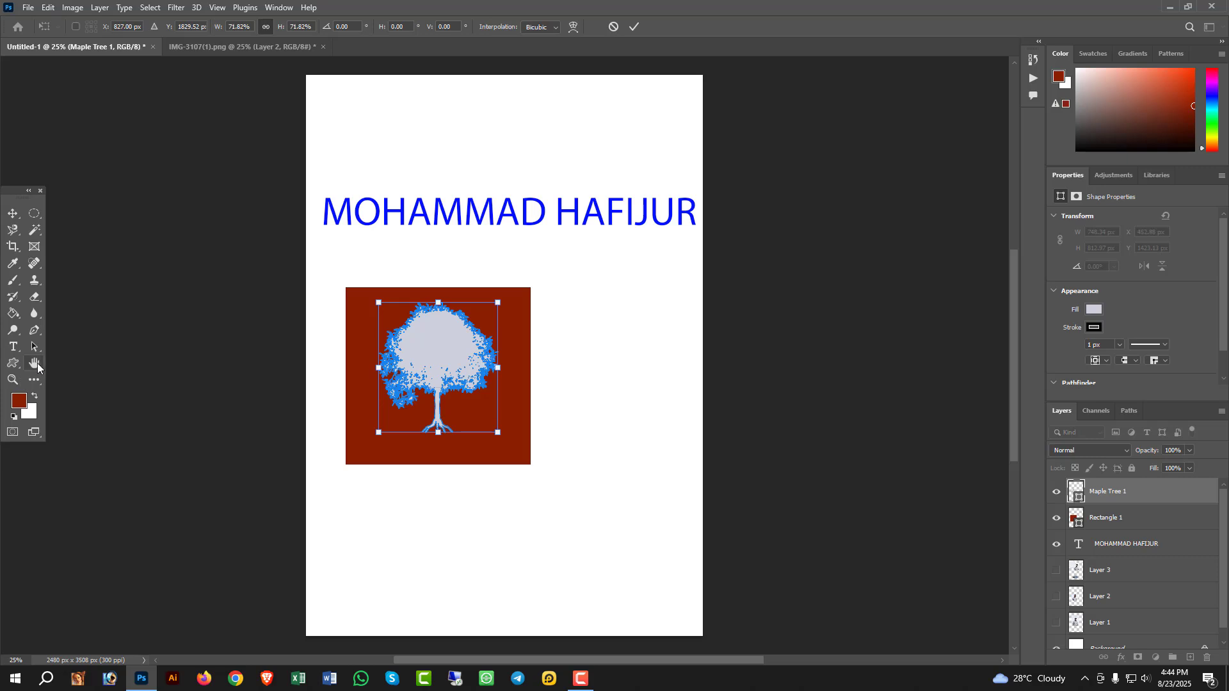
- Pan the page to the right with the Hand tool and zoom in on the tree with the Zoom tool
right_click(37, 366)
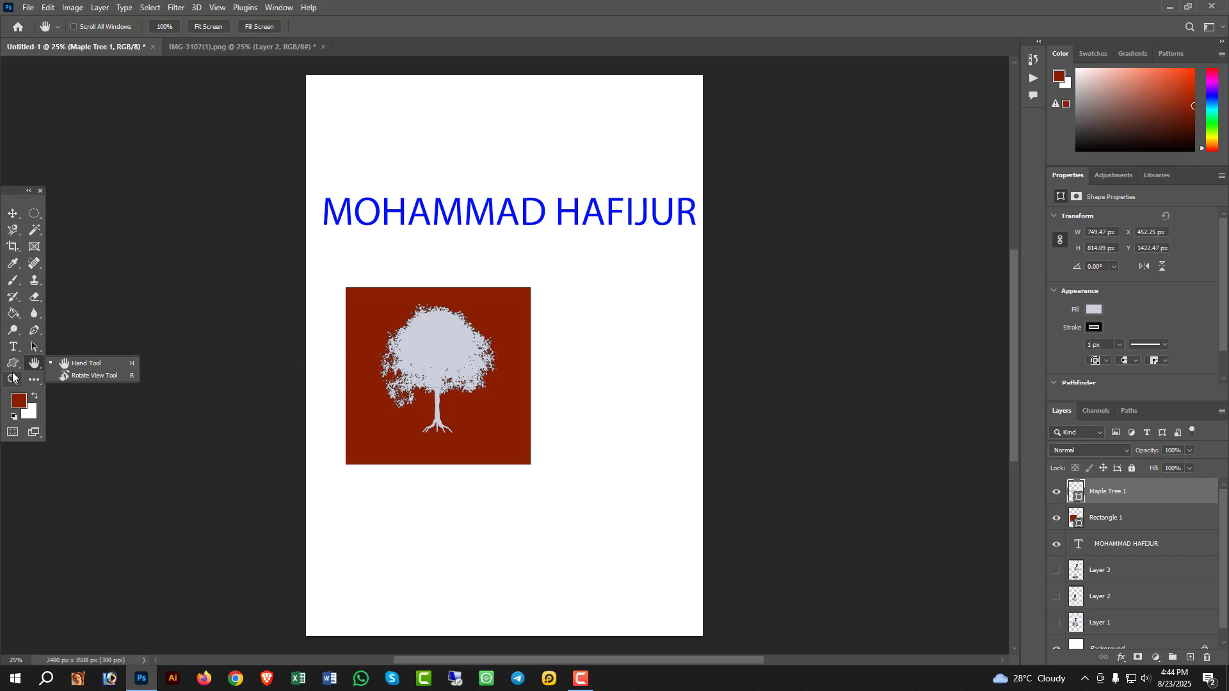
click(37, 366)
drag(428, 290, 503, 310)
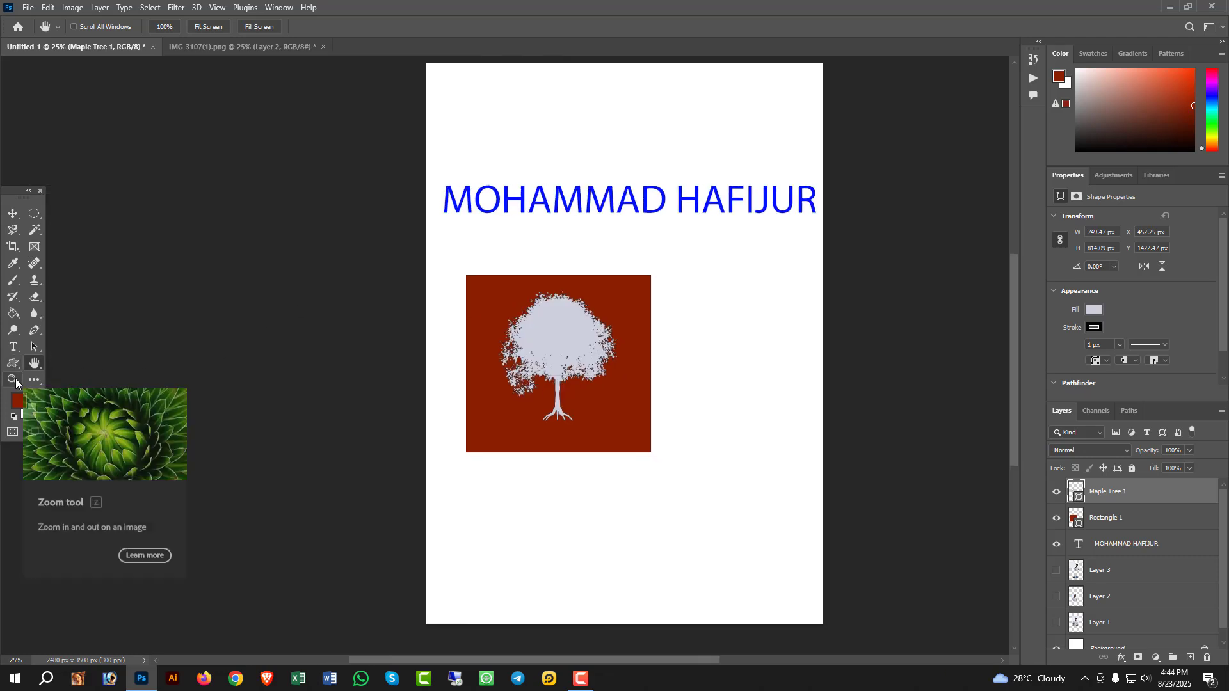
click(14, 380)
click(563, 330)
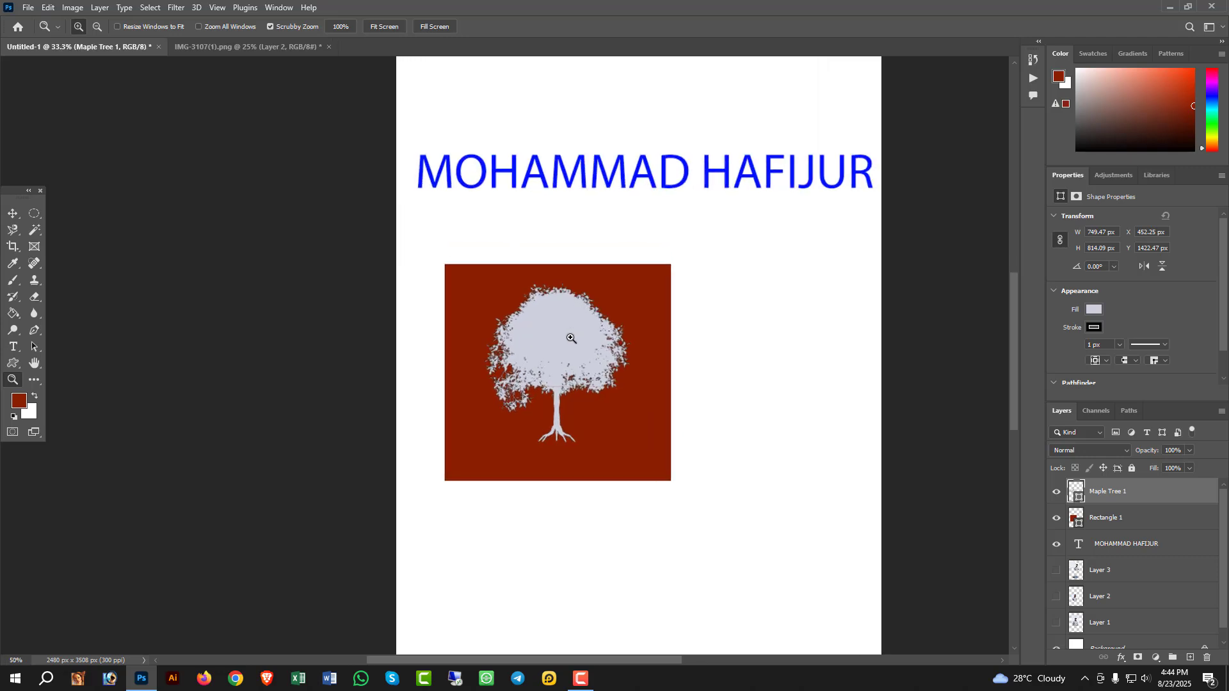
click(573, 327)
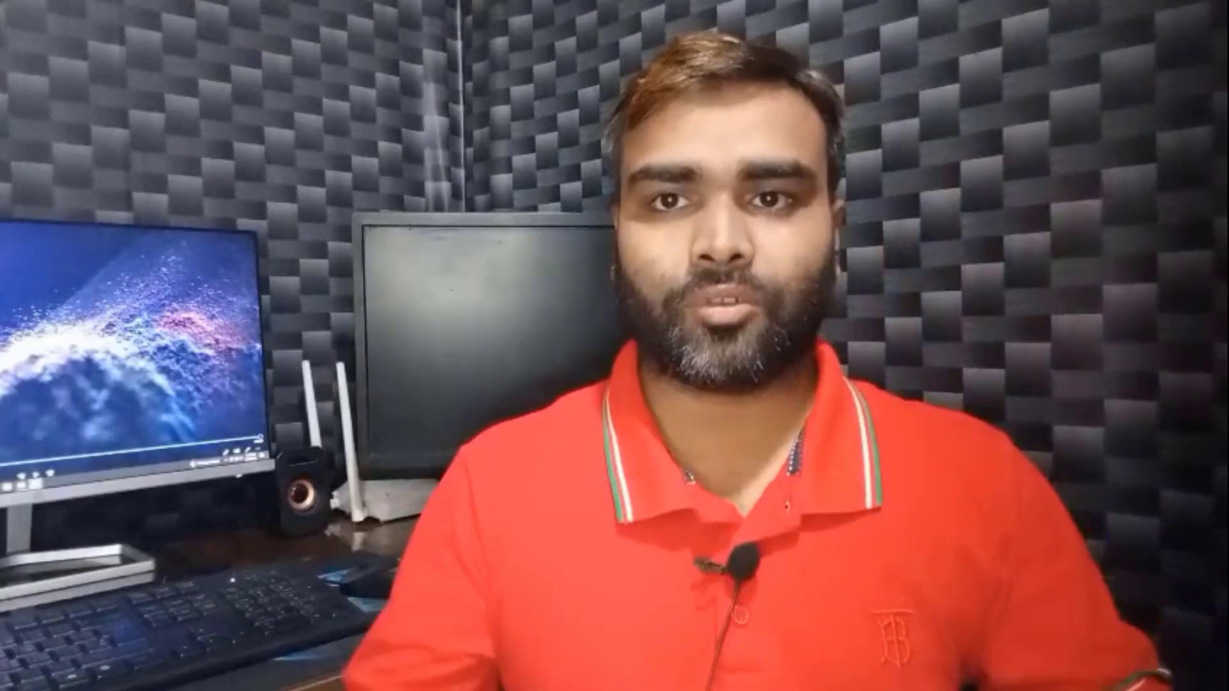